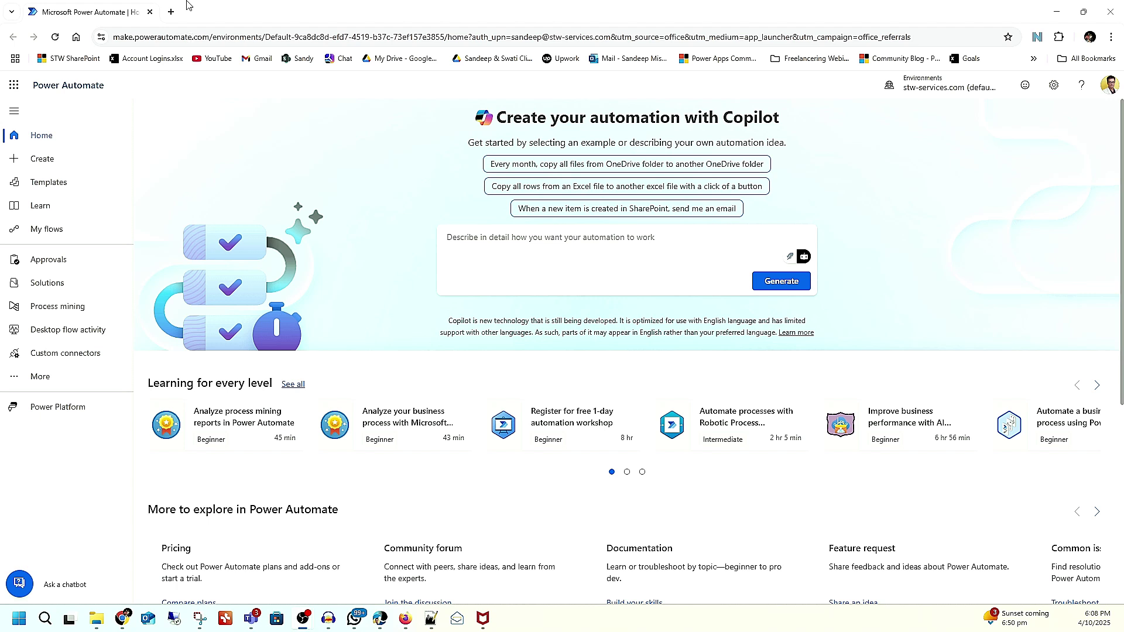
Step: Search Google for temp email in a new tab, open Temp Mail, then return to Power Automate
{"action": "left_click", "coordinate": [171, 12]}
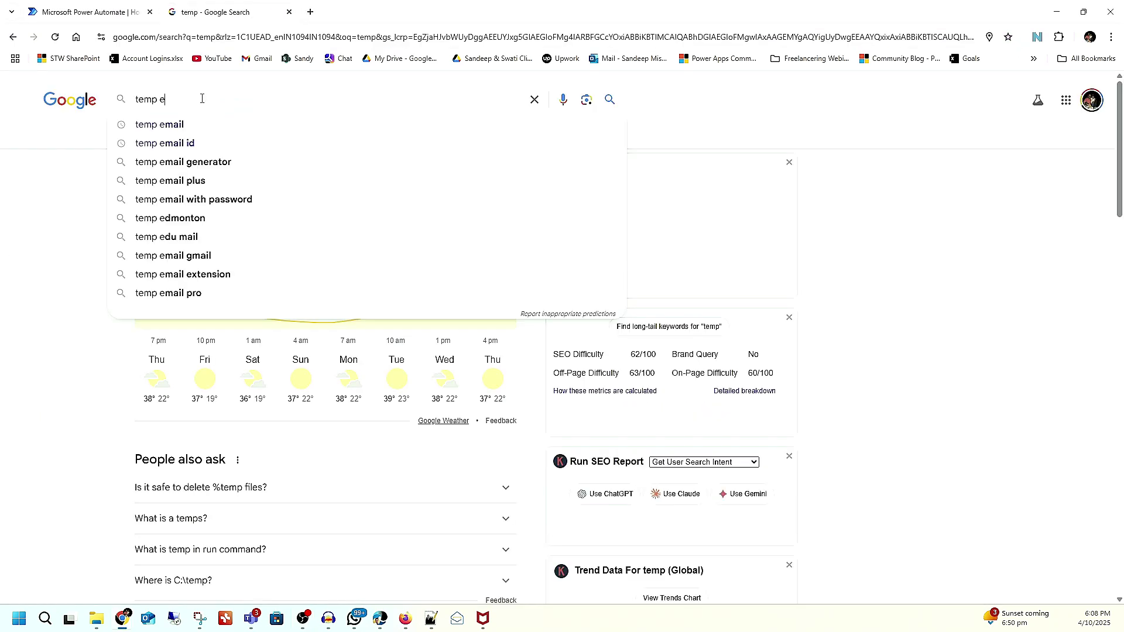
{"action": "type", "text": "m"}
{"action": "left_click", "coordinate": [670, 234]}
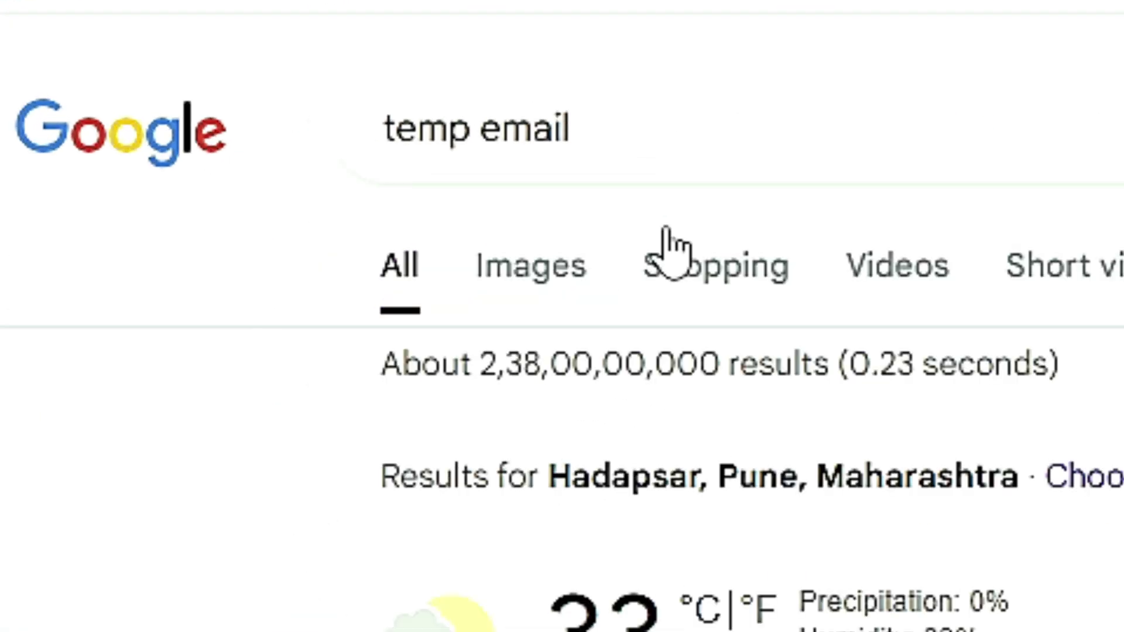
{"action": "left_click", "coordinate": [247, 202]}
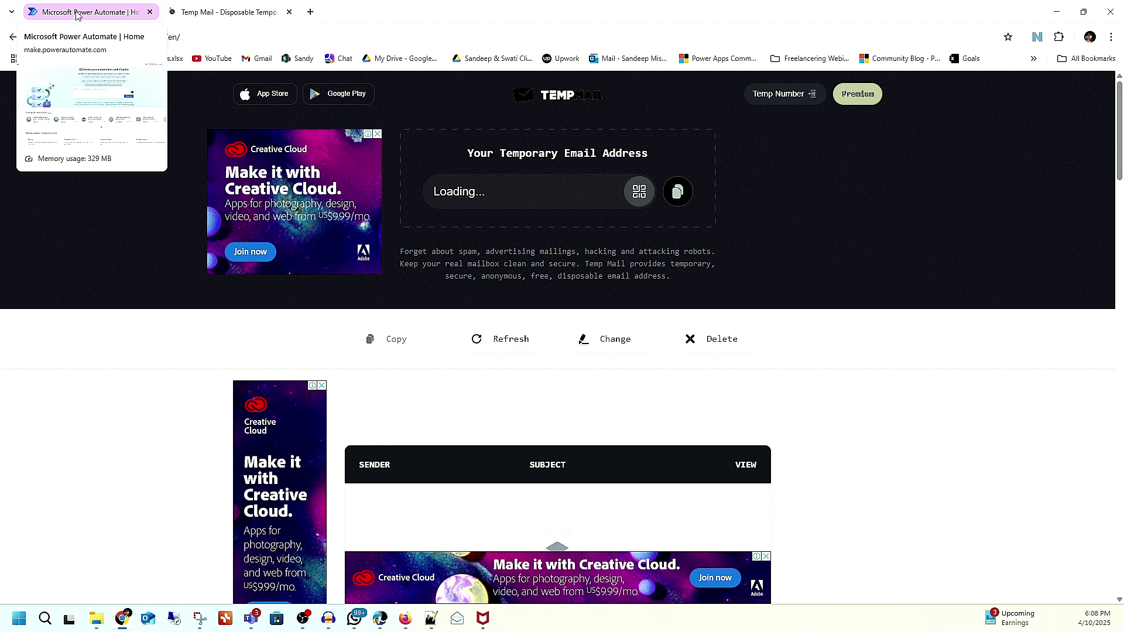
{"action": "left_click", "coordinate": [76, 11]}
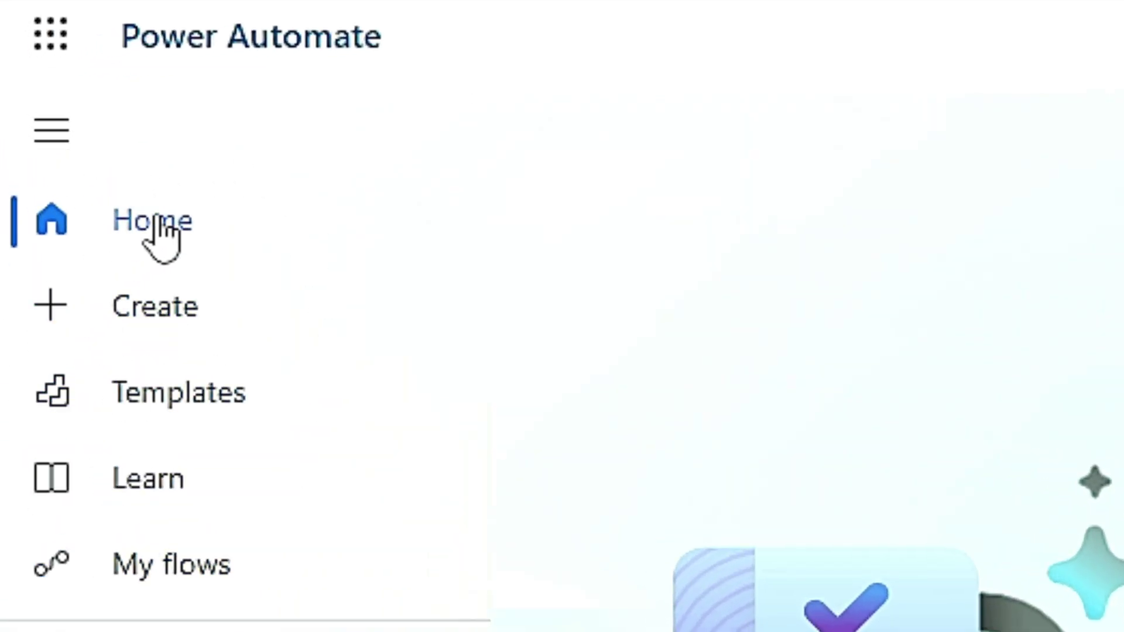
Step: Browse the Create and Templates pages, then show the My flows cloud flows list
{"action": "scroll", "coordinate": [671, 354], "scroll_direction": "down", "scroll_amount": 2}
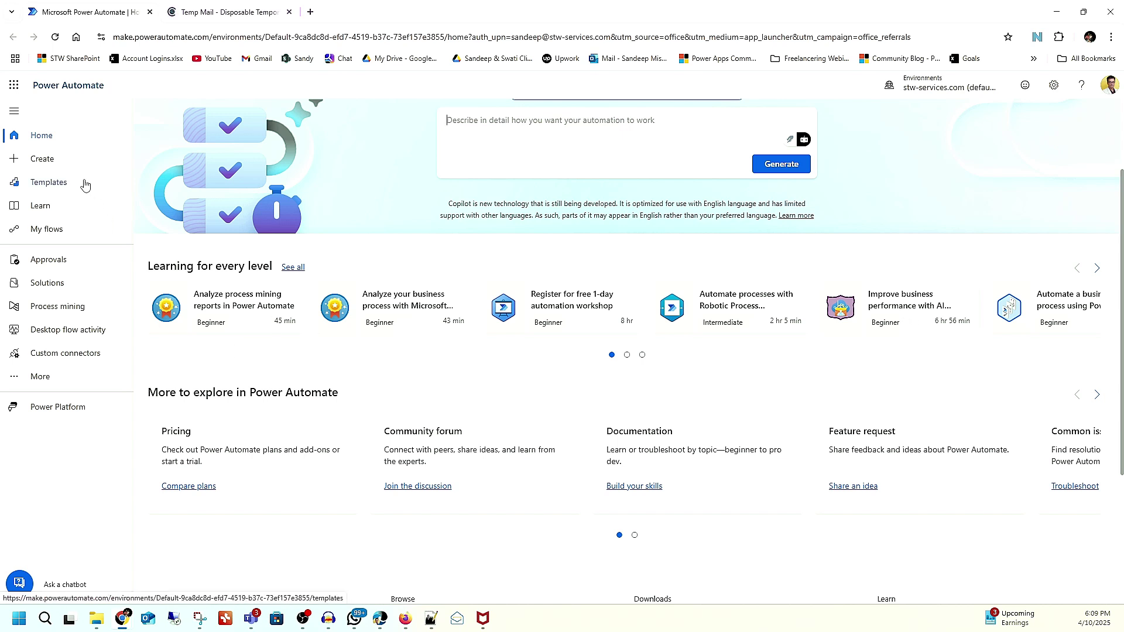
{"action": "left_click", "coordinate": [48, 168]}
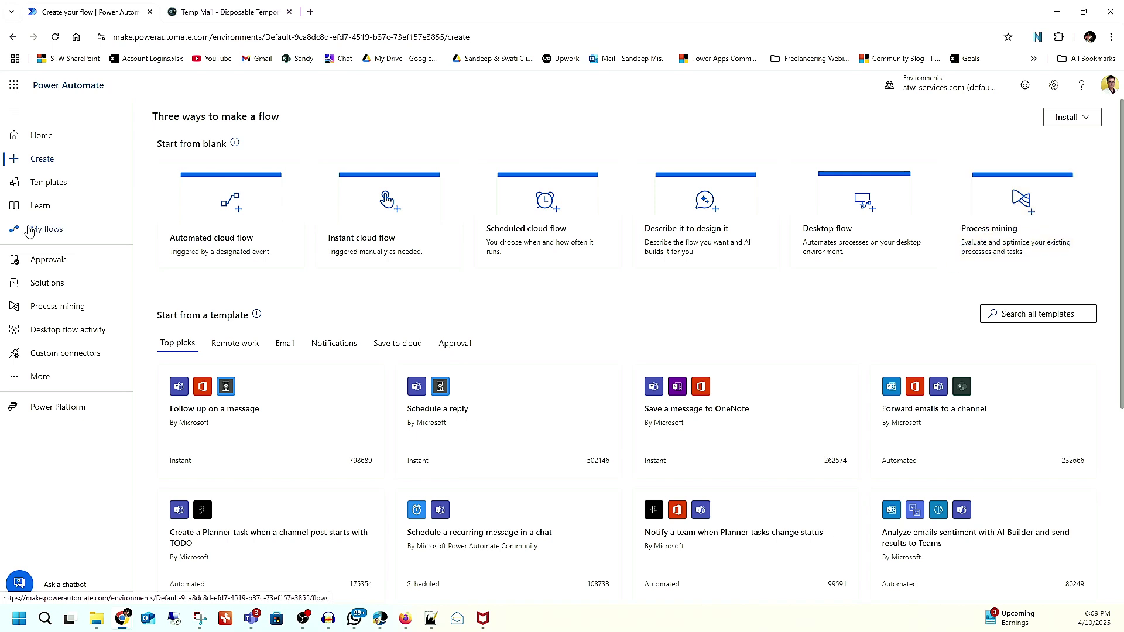
{"action": "left_click", "coordinate": [48, 186]}
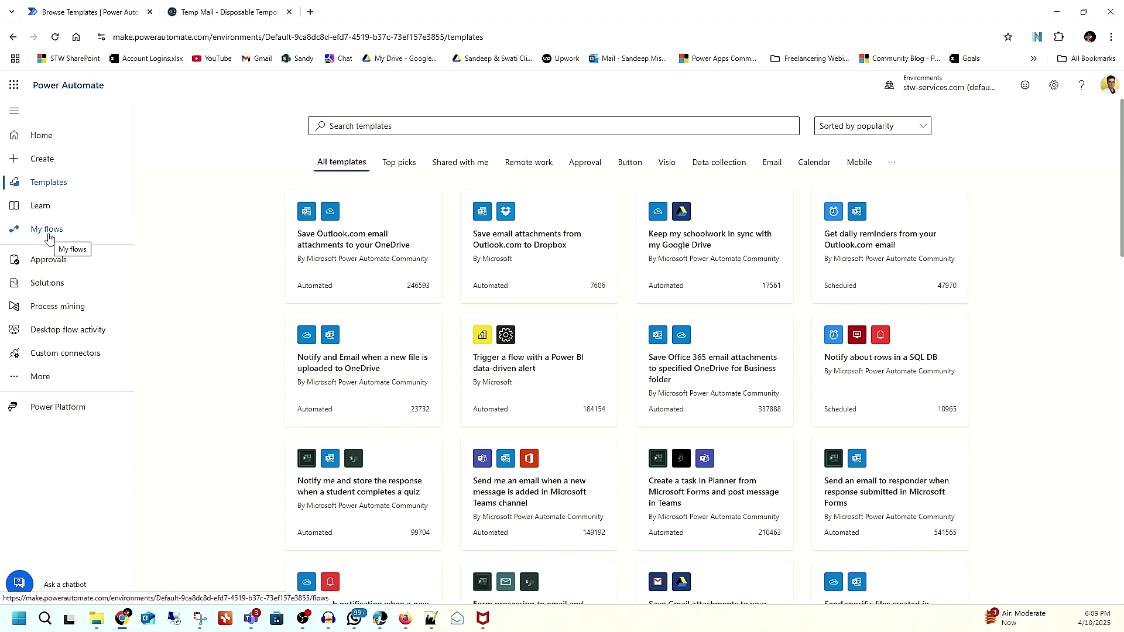
{"action": "left_click", "coordinate": [49, 231]}
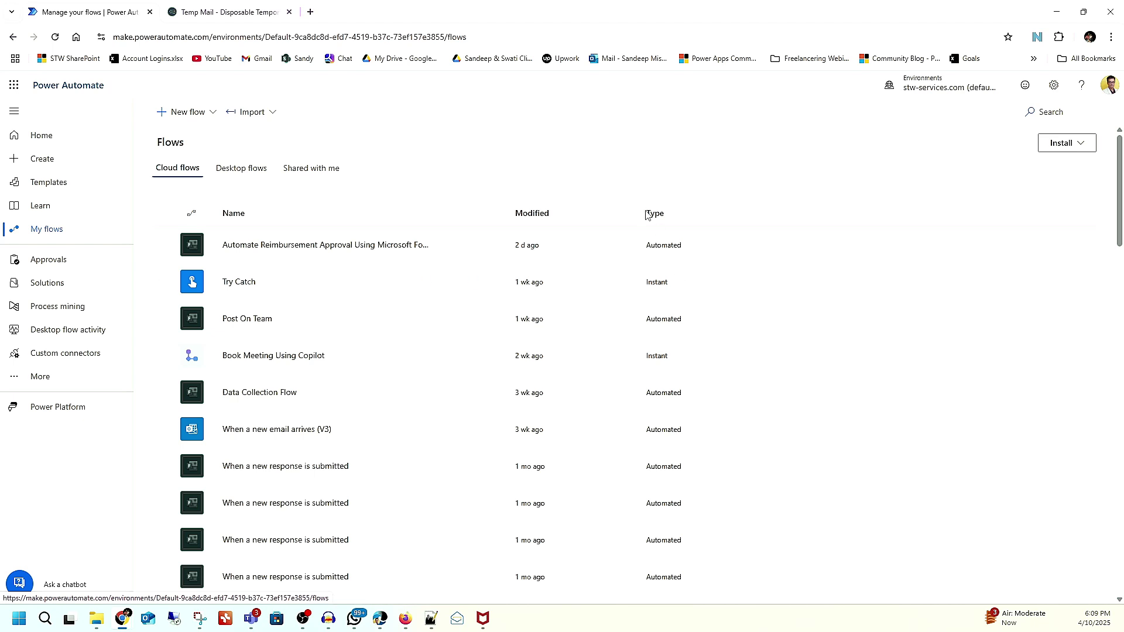
Step: Search the template gallery for 'form' and scroll to the Approve a Microsoft Forms response template
{"action": "left_click", "coordinate": [37, 183]}
{"action": "scroll", "coordinate": [423, 269], "scroll_direction": "down", "scroll_amount": 7}
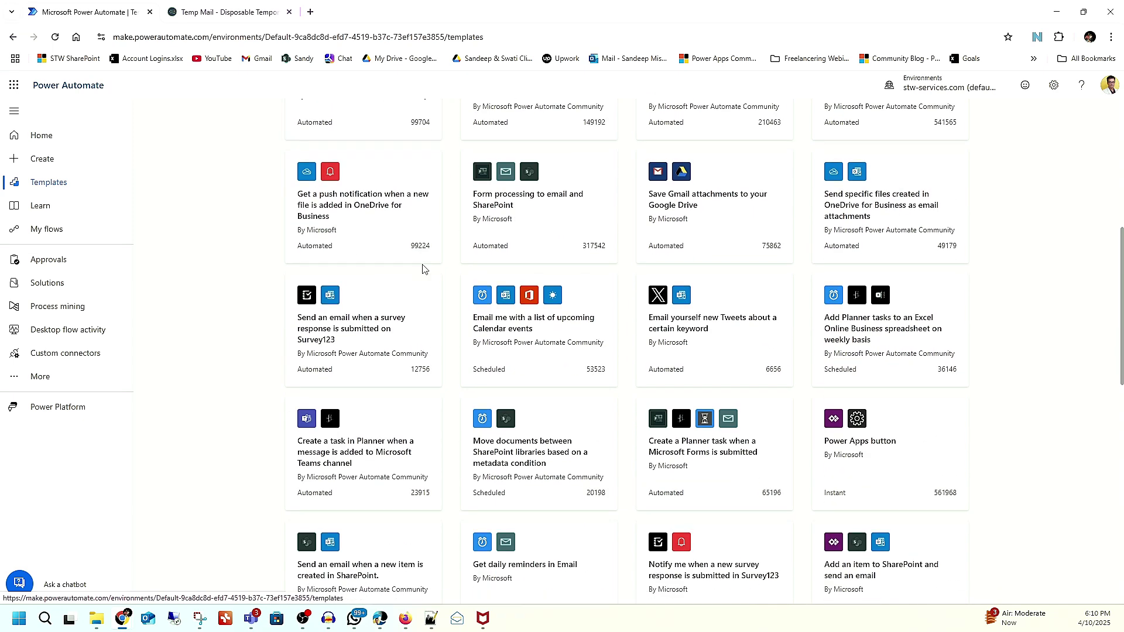
{"action": "scroll", "coordinate": [423, 270], "scroll_direction": "down", "scroll_amount": 7}
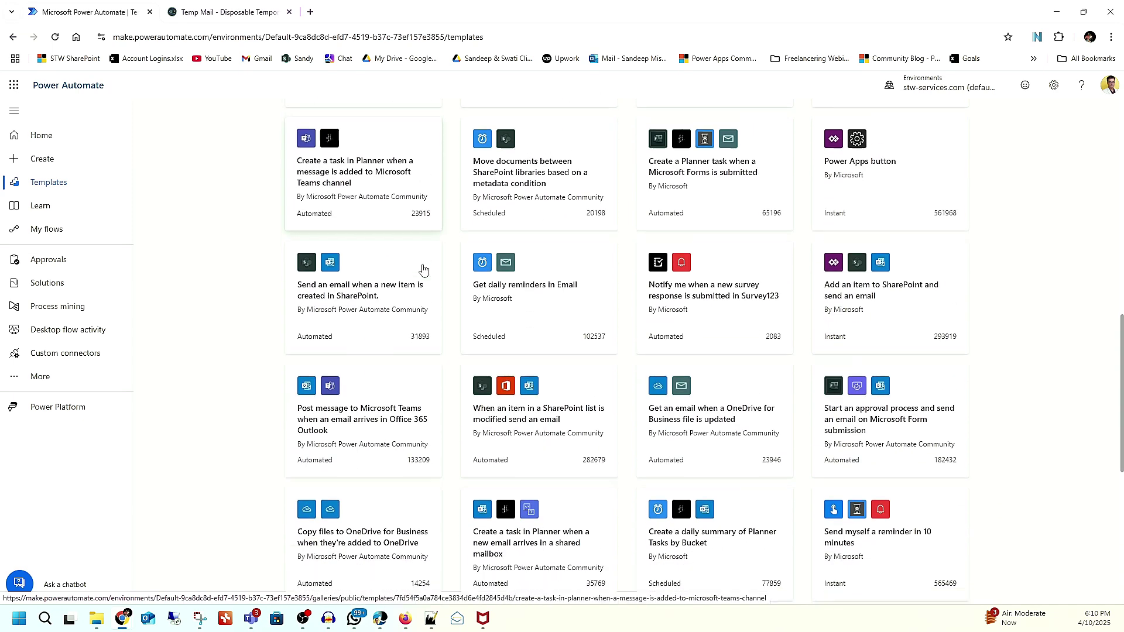
{"action": "scroll", "coordinate": [424, 269], "scroll_direction": "down", "scroll_amount": 4}
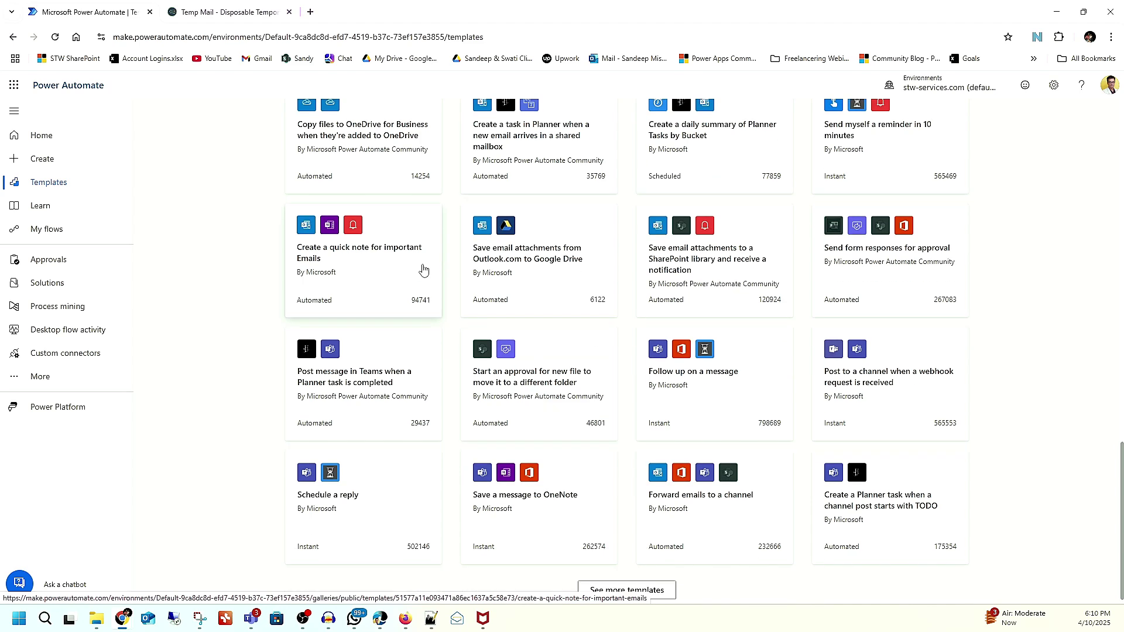
{"action": "scroll", "coordinate": [423, 269], "scroll_direction": "up", "scroll_amount": 18}
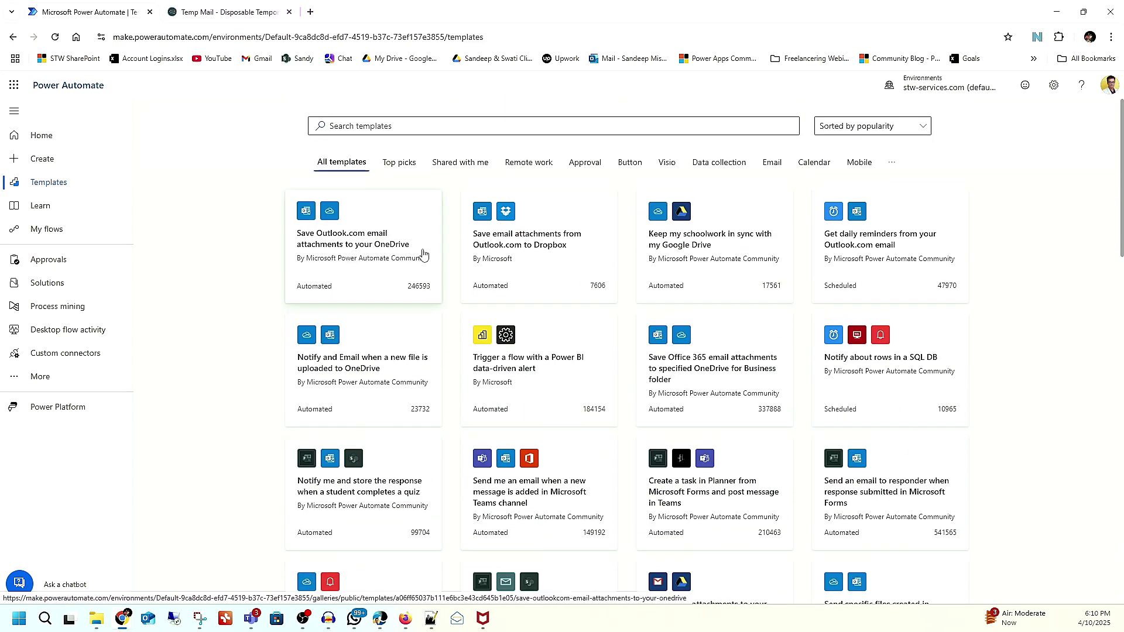
{"action": "left_click", "coordinate": [390, 128]}
{"action": "type", "text": "fo"}
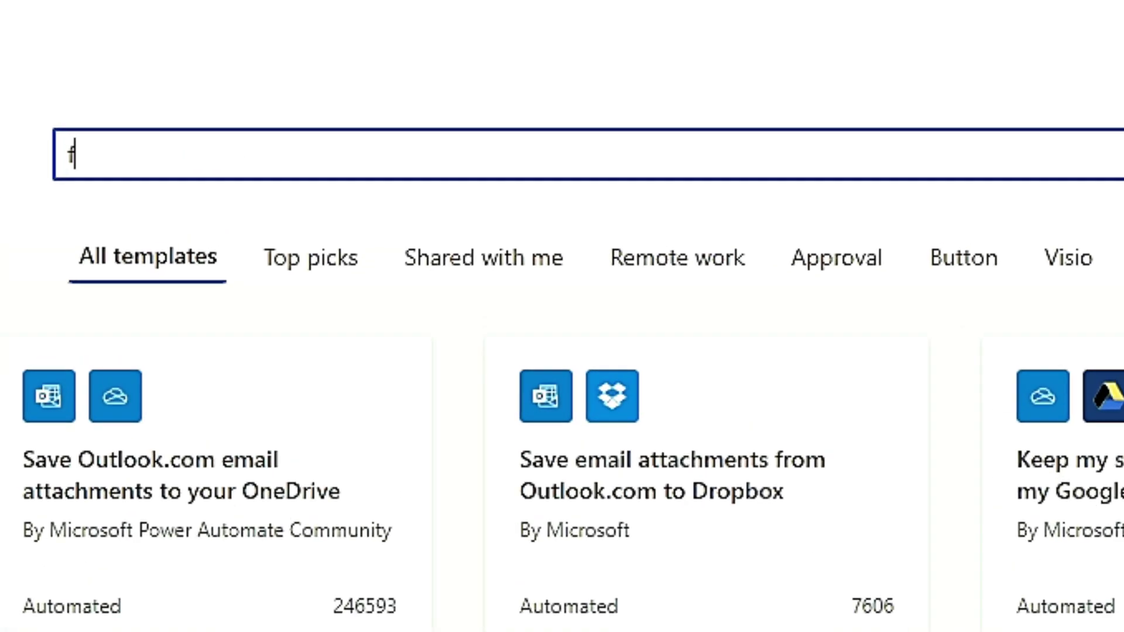
{"action": "type", "text": "rm"}
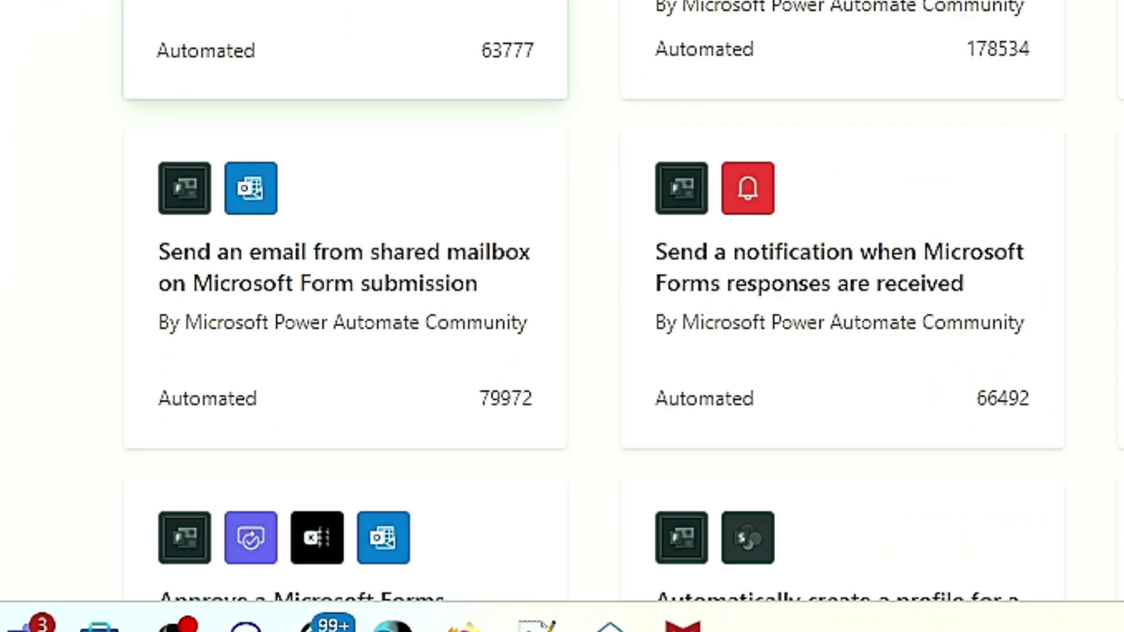
{"action": "scroll", "coordinate": [220, 195], "scroll_direction": "down", "scroll_amount": 3}
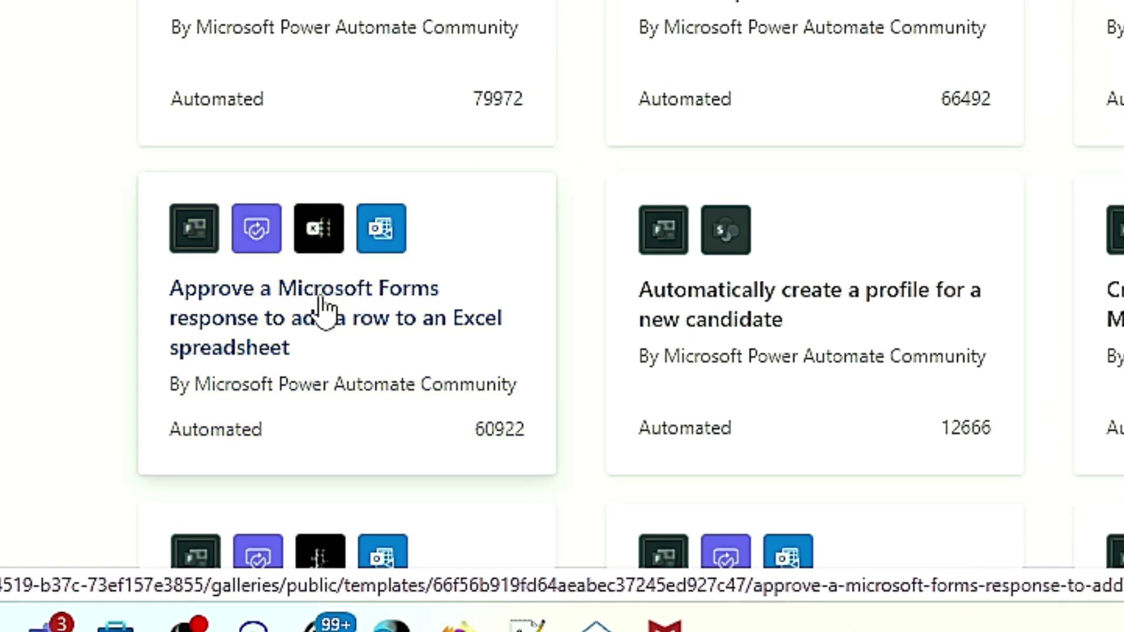
Step: Open the Forms-approval-to-Excel-row template and continue past its connections check
{"action": "left_click", "coordinate": [310, 290]}
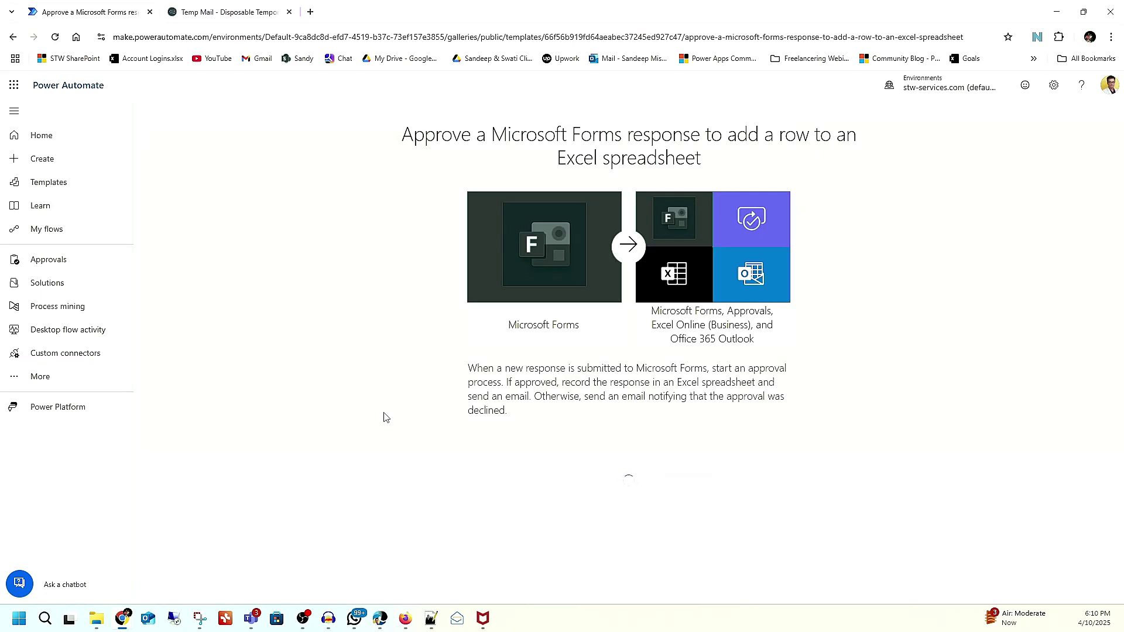
{"action": "scroll", "coordinate": [615, 301], "scroll_direction": "down", "scroll_amount": 1}
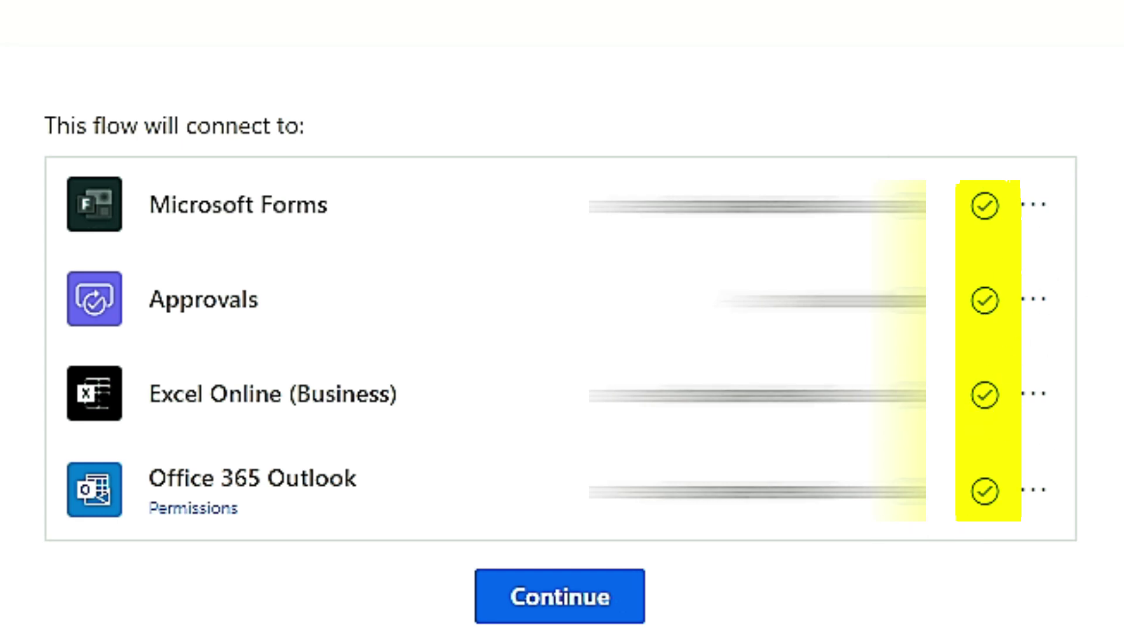
{"action": "left_click", "coordinate": [549, 597]}
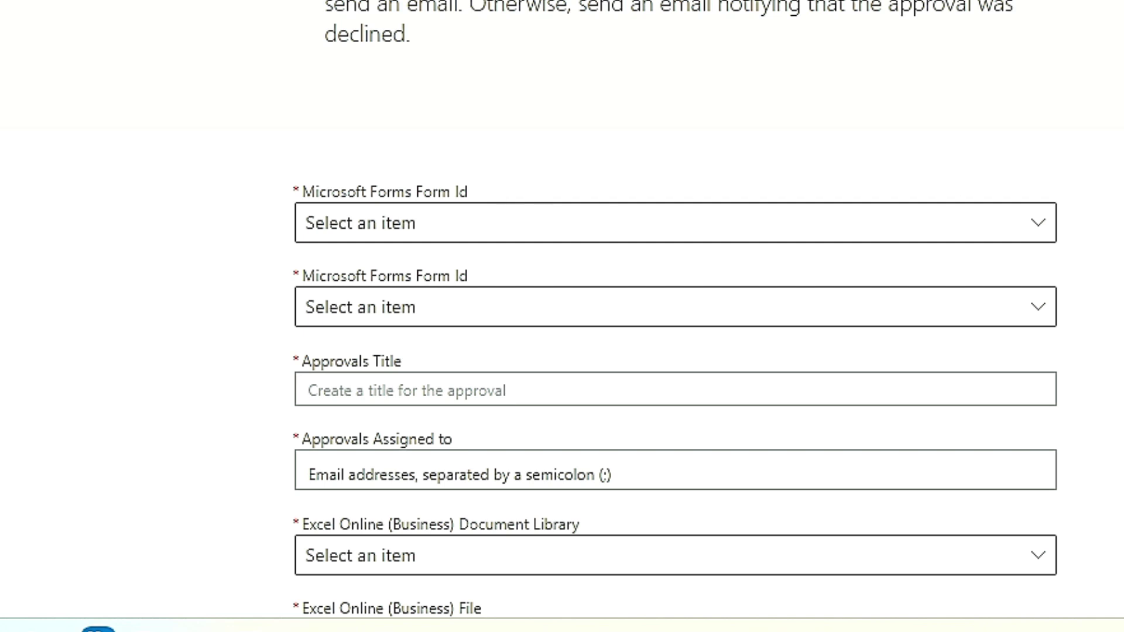
Step: Choose Reimbursement Claim Form in the first Microsoft Forms Form Id field
{"action": "left_click", "coordinate": [731, 235]}
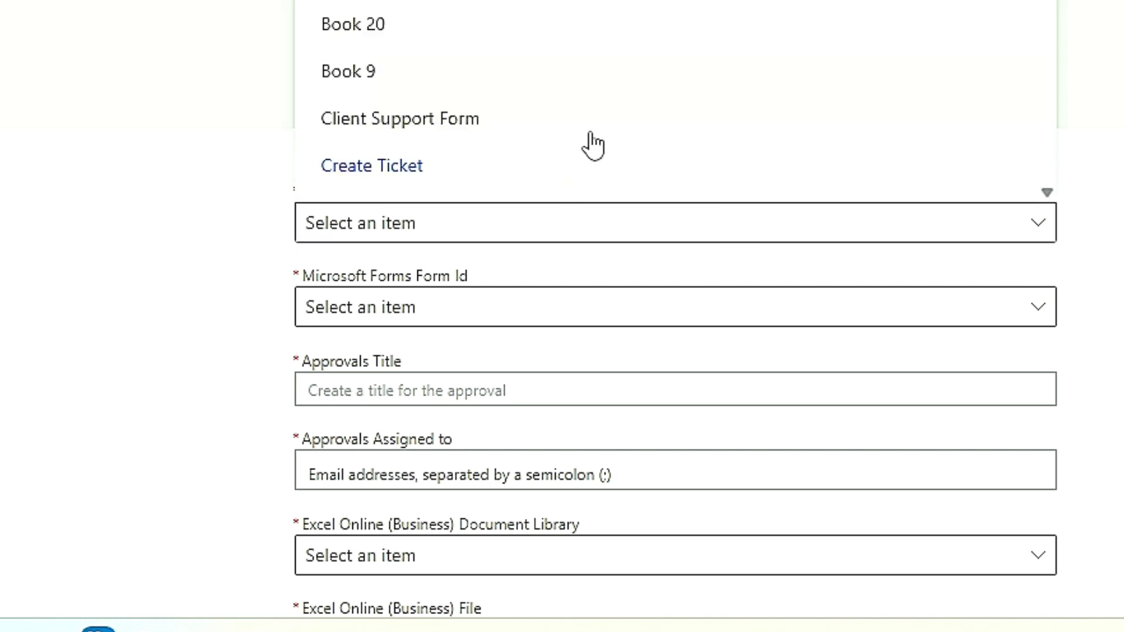
{"action": "scroll", "coordinate": [585, 152], "scroll_direction": "down", "scroll_amount": 10}
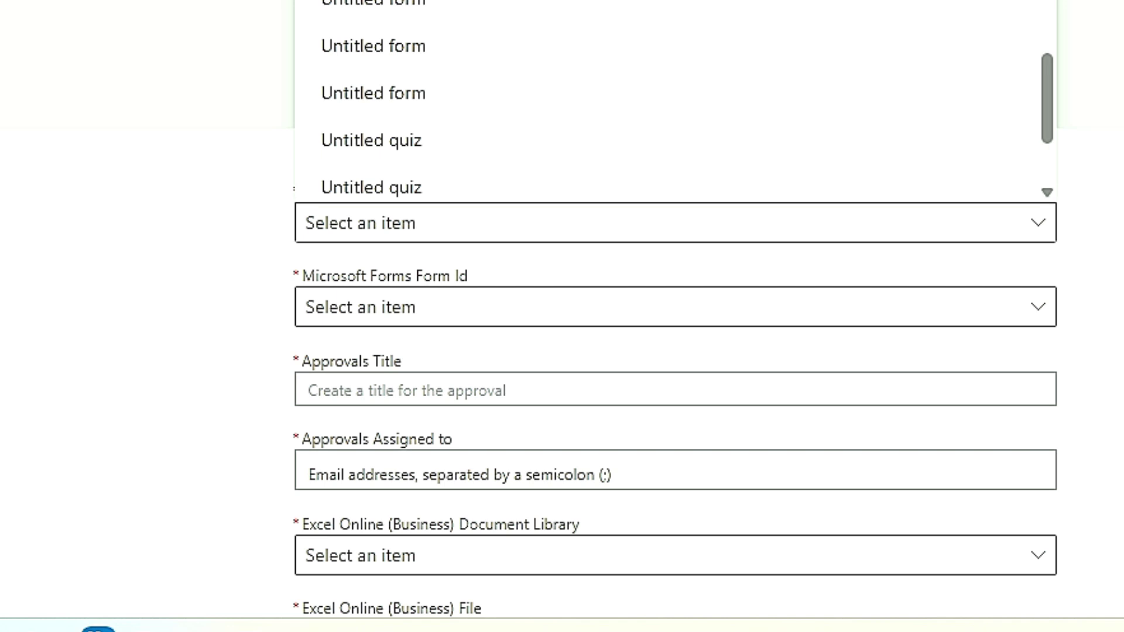
{"action": "scroll", "coordinate": [585, 117], "scroll_direction": "up", "scroll_amount": 5}
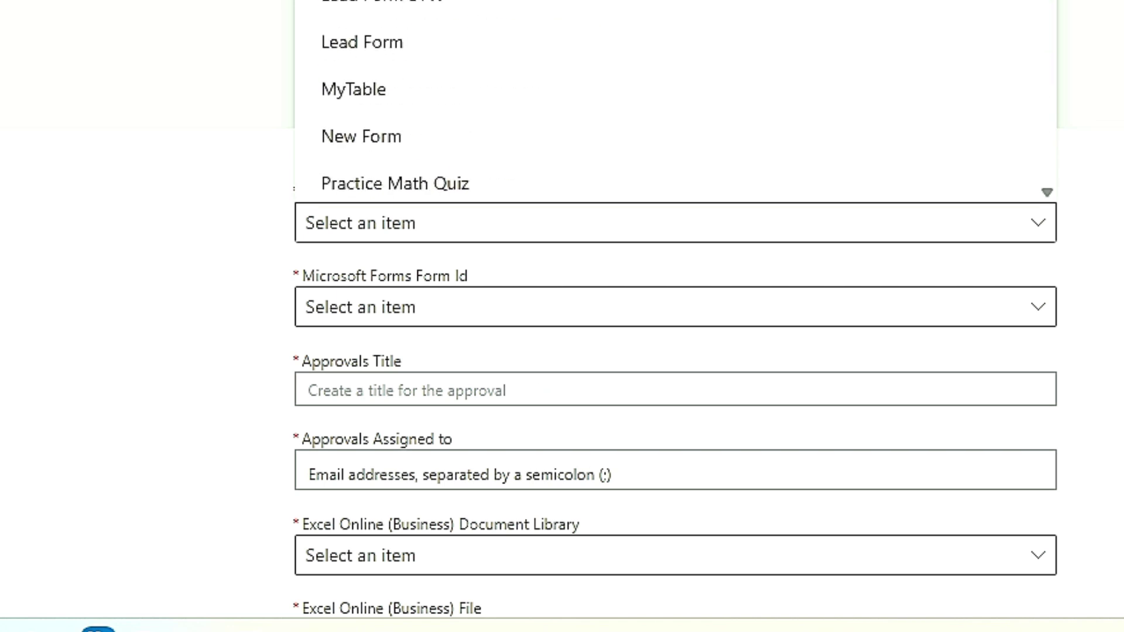
{"action": "scroll", "coordinate": [674, 100], "scroll_direction": "down", "scroll_amount": 3}
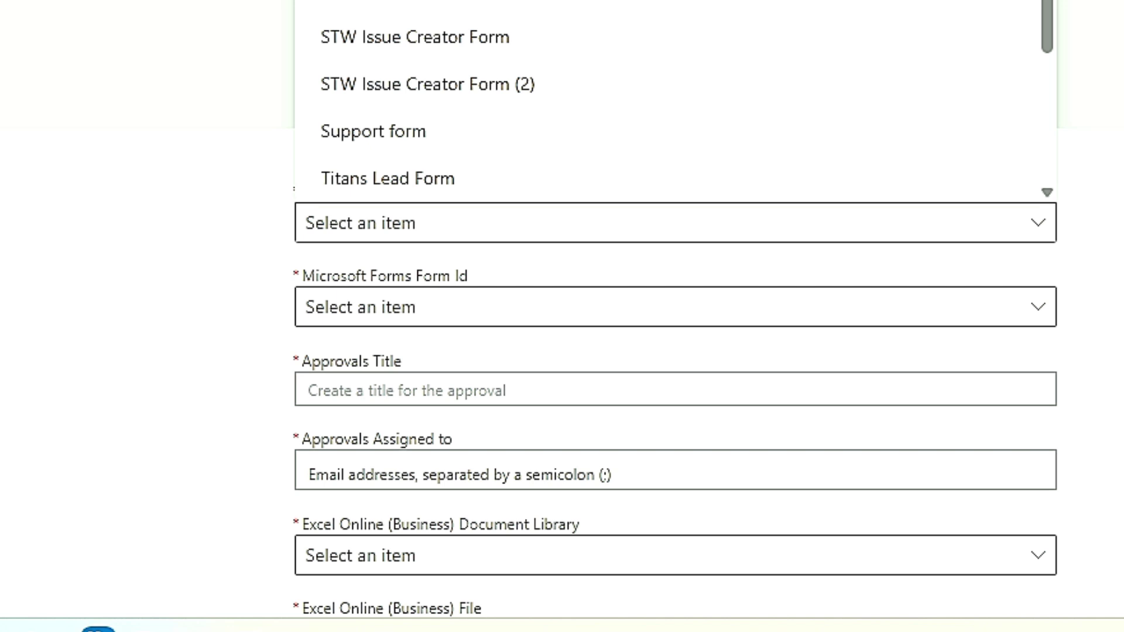
{"action": "scroll", "coordinate": [585, 88], "scroll_direction": "up", "scroll_amount": 1}
{"action": "left_click", "coordinate": [398, 59]}
Step: Choose Reimbursement Claim Form in the second Form Id field as well
{"action": "left_click", "coordinate": [510, 309]}
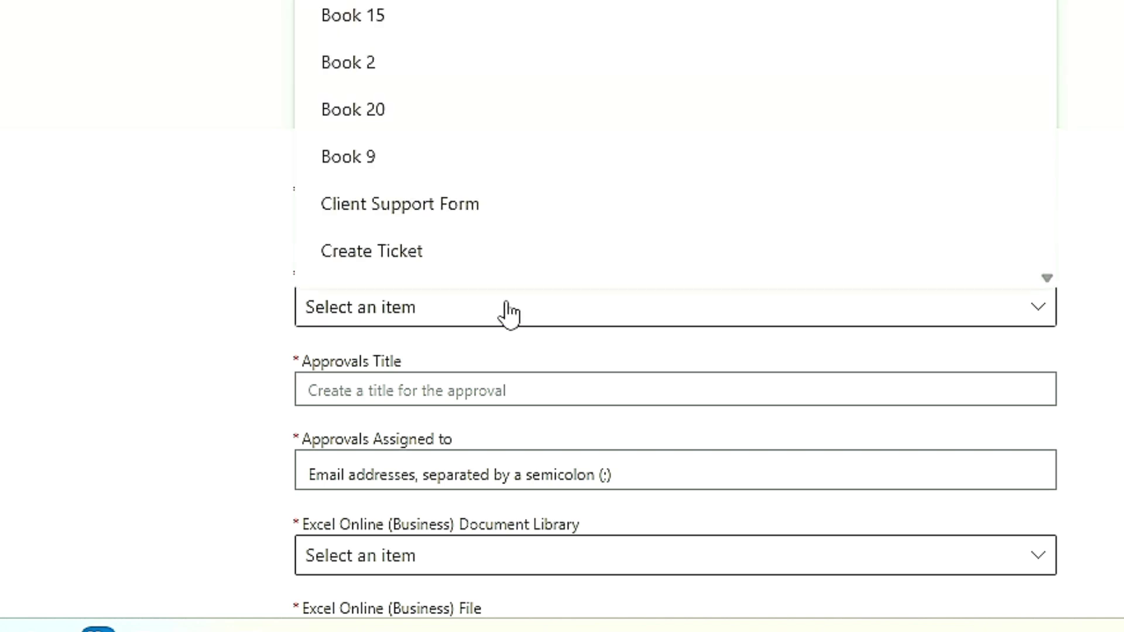
{"action": "scroll", "coordinate": [533, 147], "scroll_direction": "down", "scroll_amount": 5}
{"action": "scroll", "coordinate": [535, 146], "scroll_direction": "down", "scroll_amount": 15}
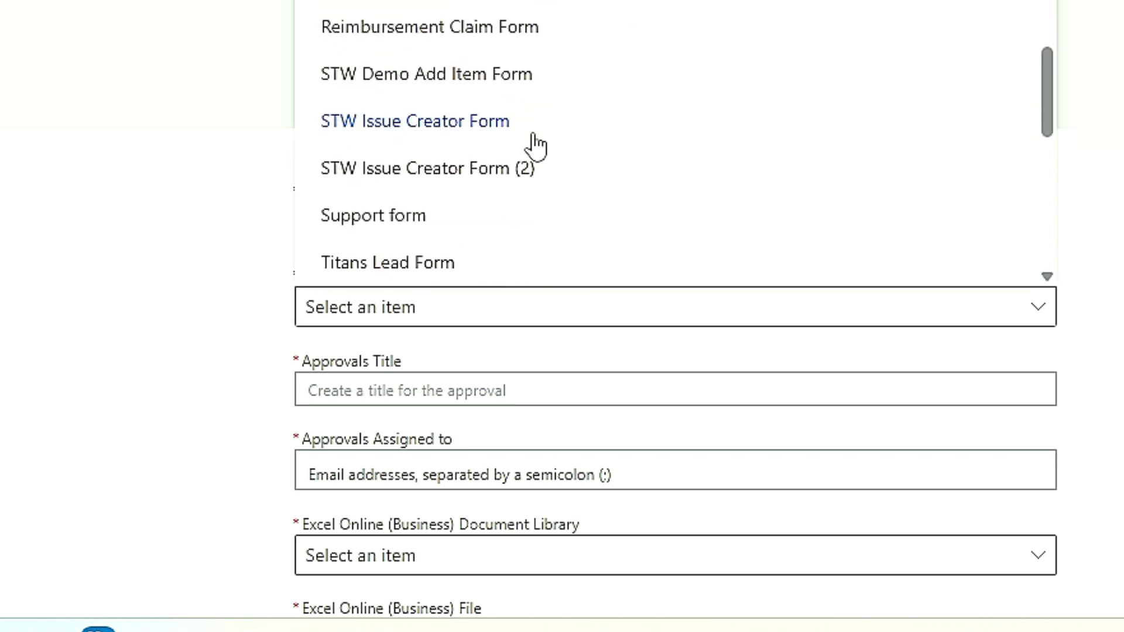
{"action": "left_click", "coordinate": [506, 32]}
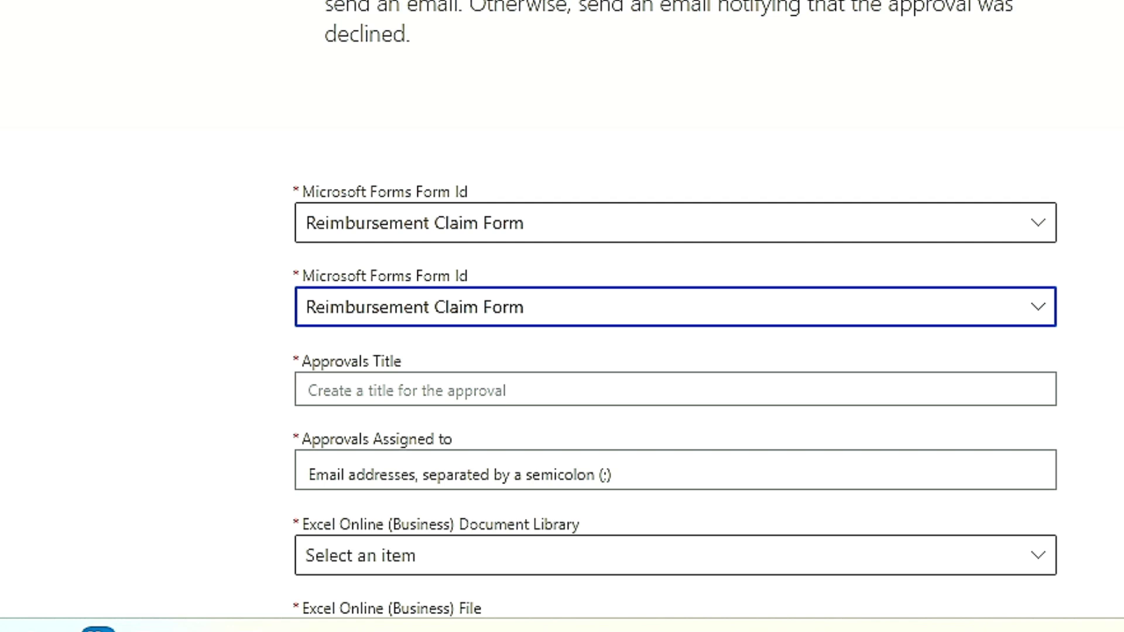
{"action": "left_click", "coordinate": [14, 85]}
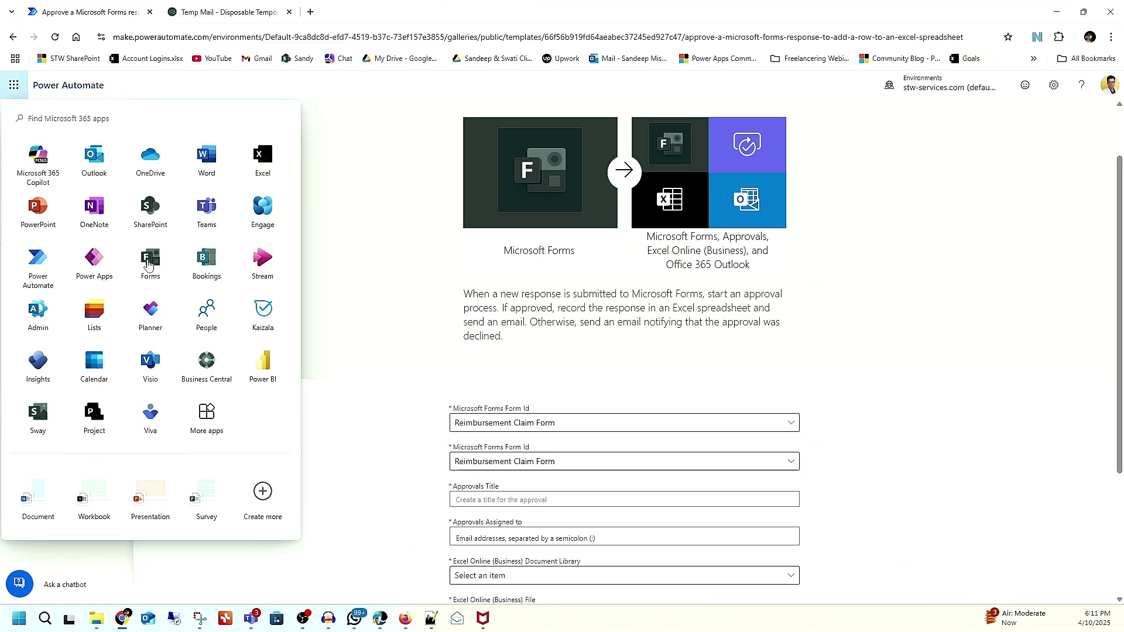
Step: Open Reimbursement Claim Form in Microsoft Forms and title question 2 'Department'
{"action": "right_click", "coordinate": [151, 262]}
{"action": "left_click", "coordinate": [195, 268]}
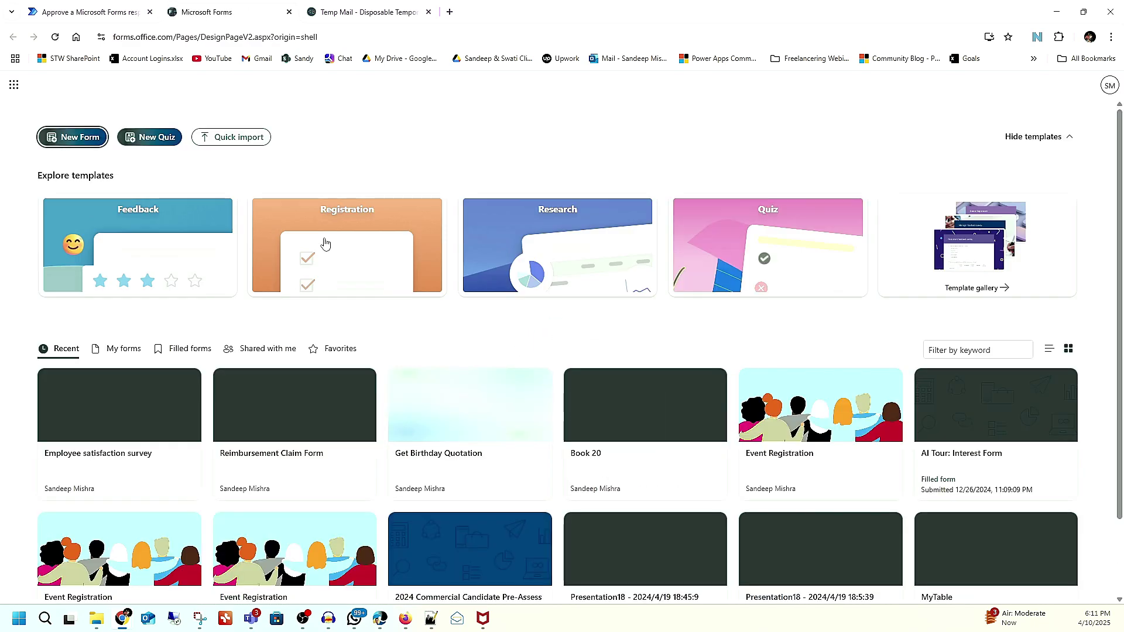
{"action": "left_click", "coordinate": [253, 450]}
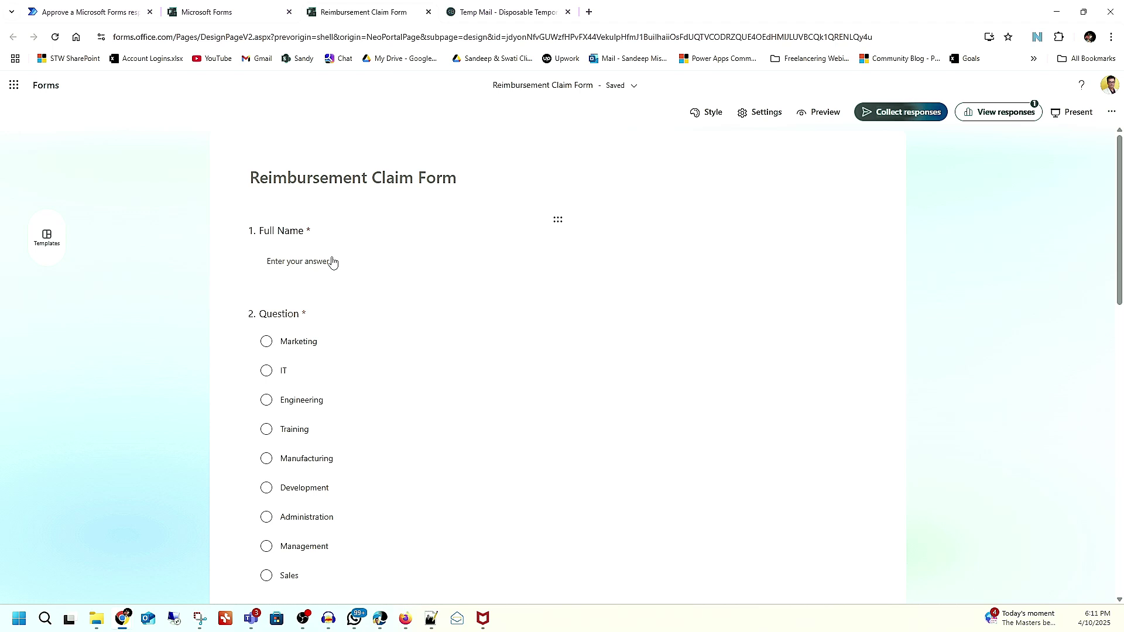
{"action": "scroll", "coordinate": [348, 264], "scroll_direction": "down", "scroll_amount": 2}
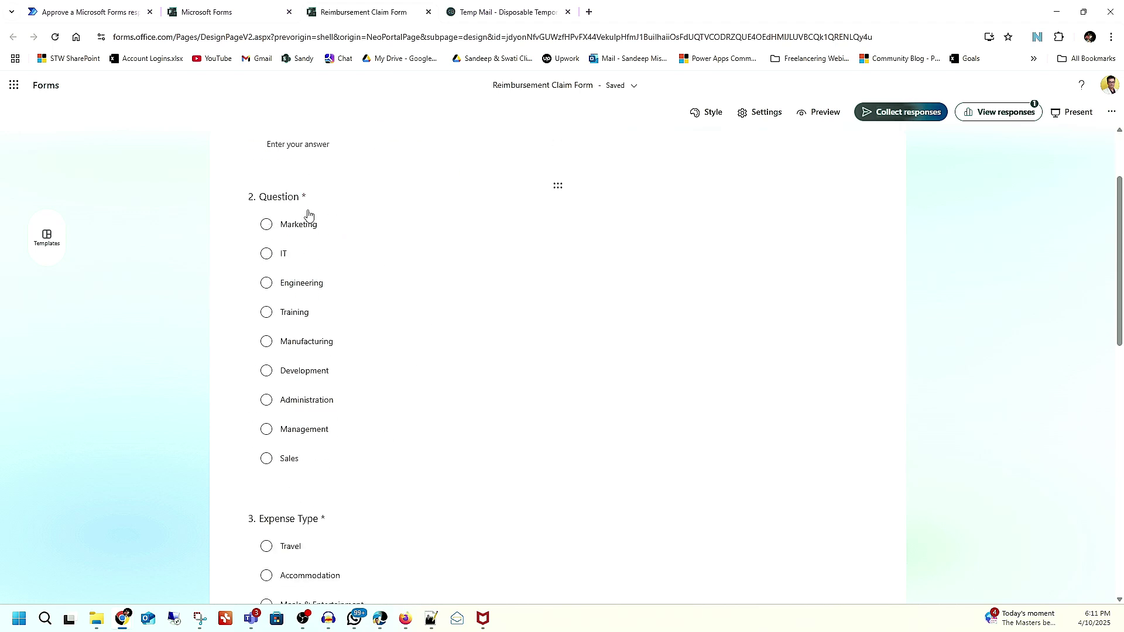
{"action": "left_click", "coordinate": [331, 201]}
{"action": "double_click", "coordinate": [299, 219]}
{"action": "type", "text": "D"}
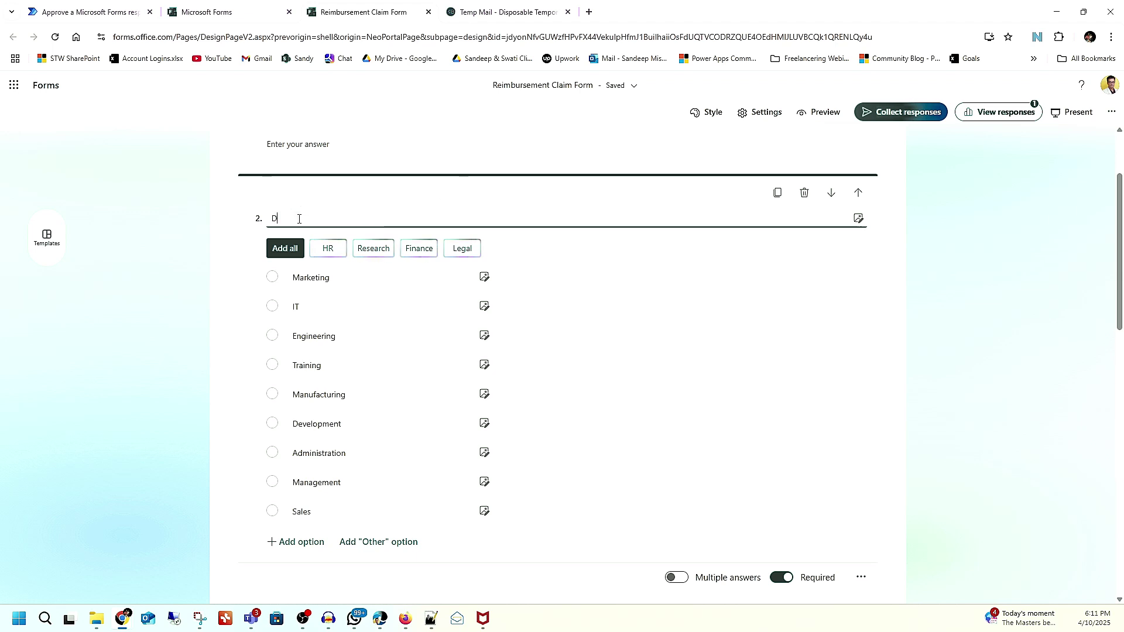
{"action": "type", "text": "epartment"}
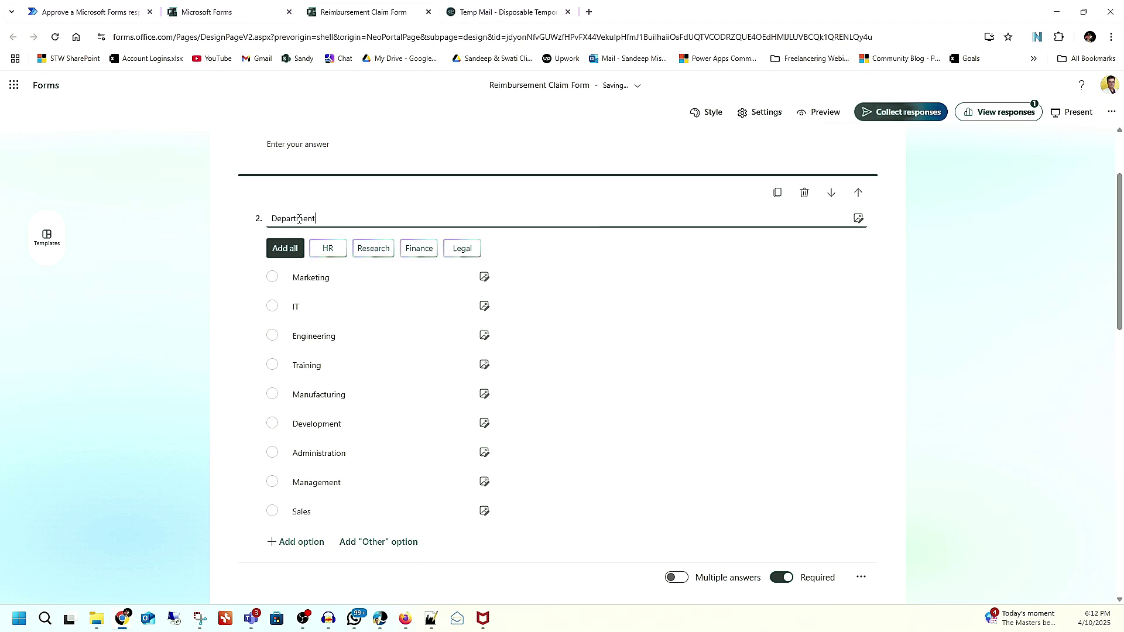
{"action": "left_click", "coordinate": [960, 469]}
Step: Review the whole form, then return to the Forms home page
{"action": "scroll", "coordinate": [715, 412], "scroll_direction": "down", "scroll_amount": 3}
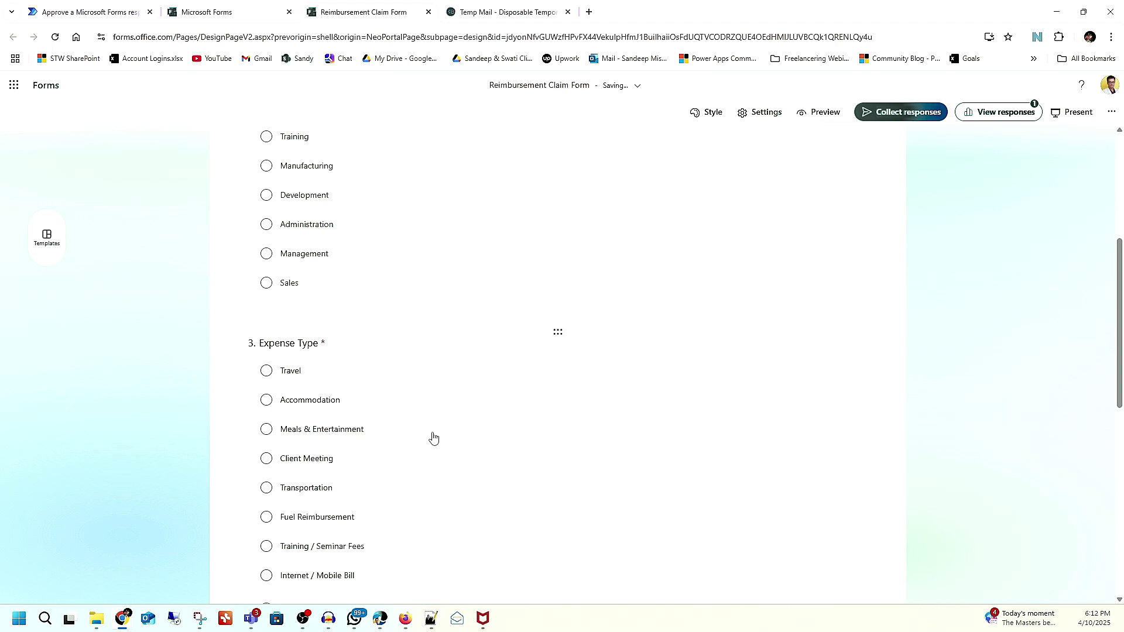
{"action": "scroll", "coordinate": [431, 437], "scroll_direction": "down", "scroll_amount": 5}
{"action": "scroll", "coordinate": [399, 425], "scroll_direction": "down", "scroll_amount": 2}
{"action": "scroll", "coordinate": [472, 374], "scroll_direction": "down", "scroll_amount": 2}
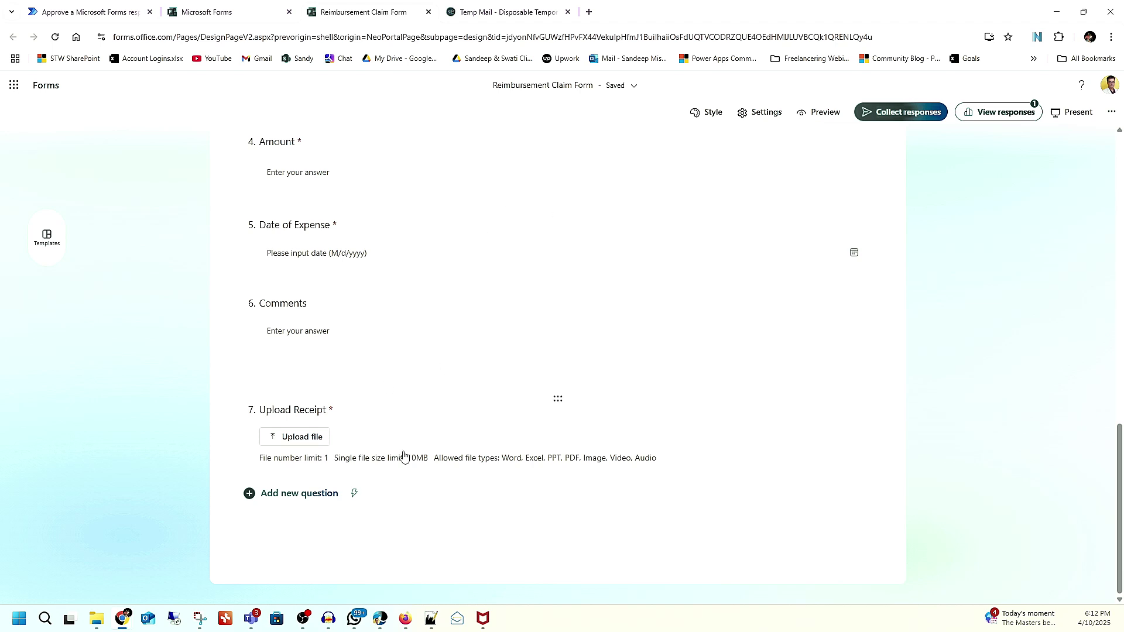
{"action": "scroll", "coordinate": [402, 455], "scroll_direction": "up", "scroll_amount": 15}
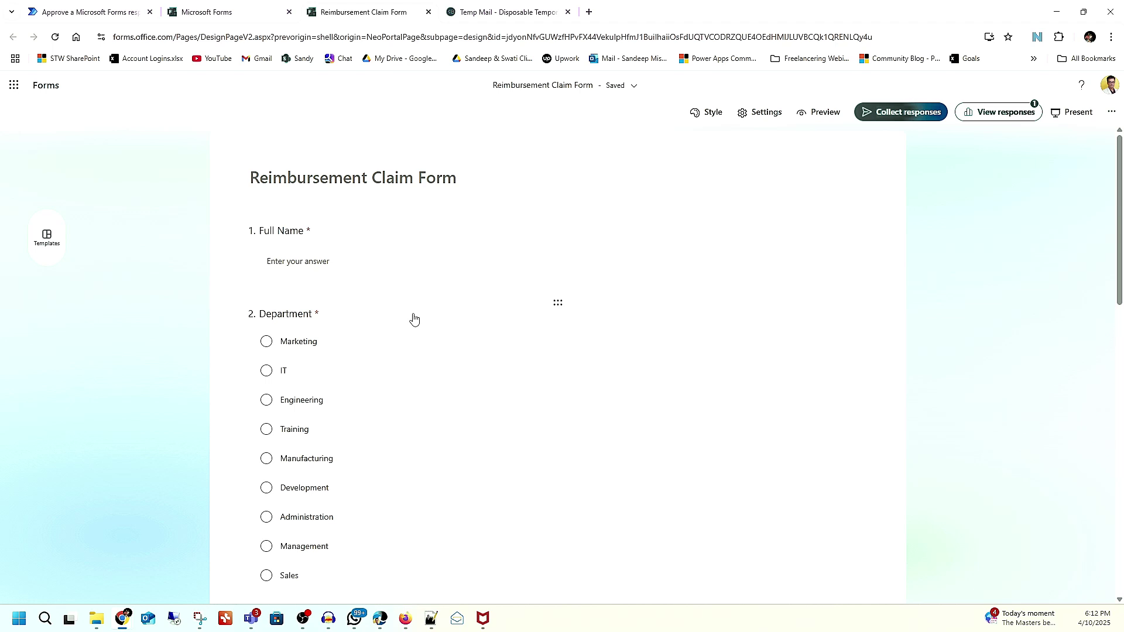
{"action": "scroll", "coordinate": [413, 318], "scroll_direction": "down", "scroll_amount": 8}
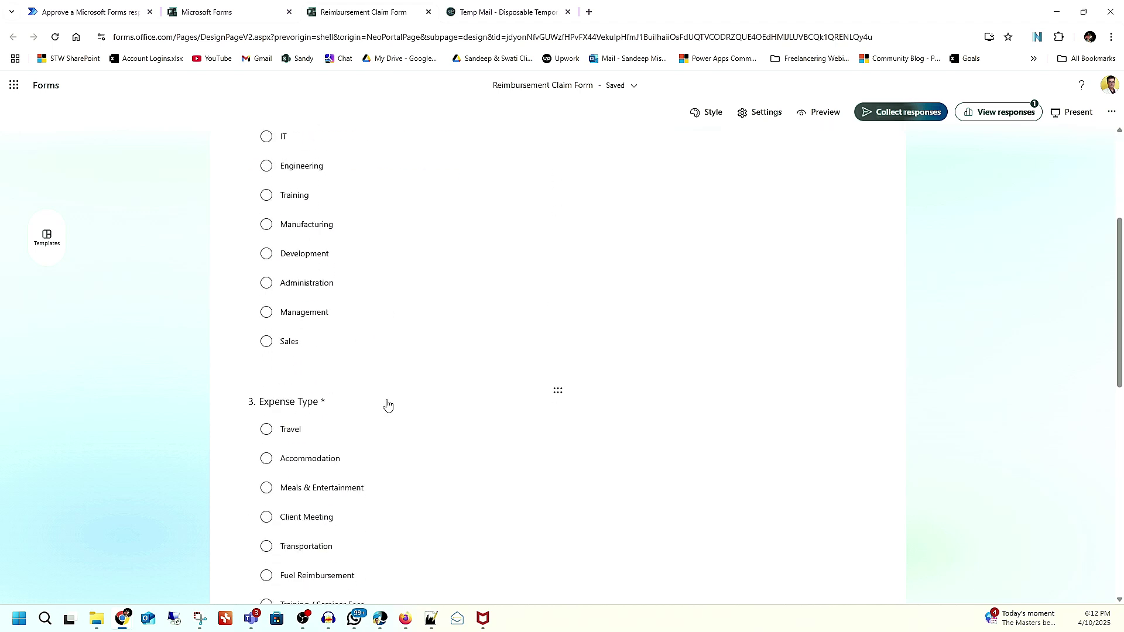
{"action": "scroll", "coordinate": [387, 404], "scroll_direction": "up", "scroll_amount": 8}
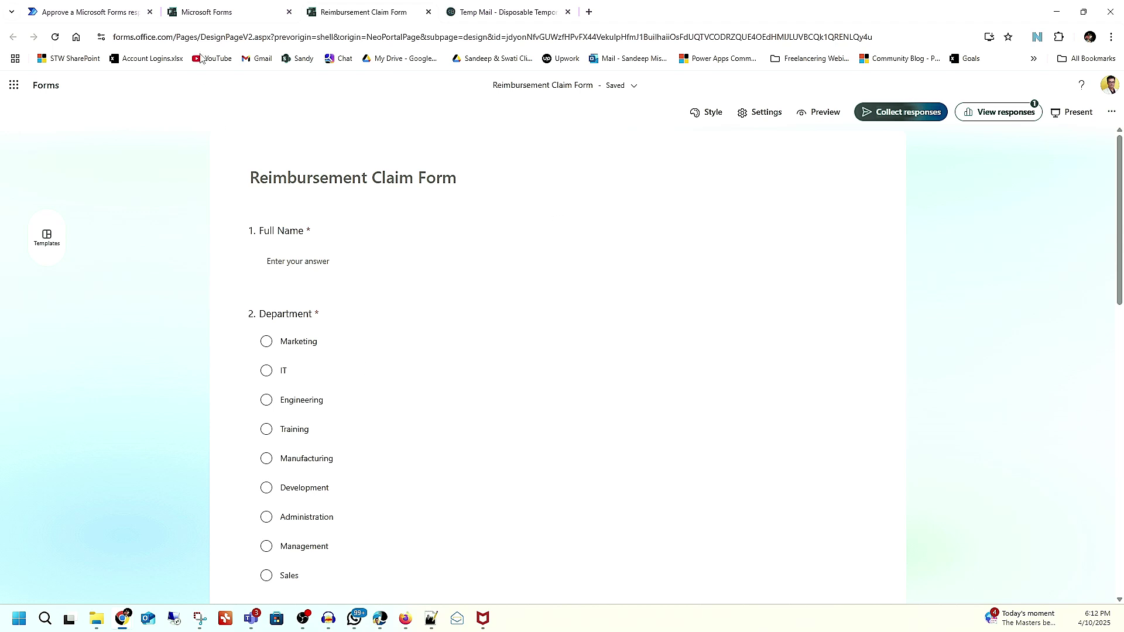
{"action": "left_click", "coordinate": [225, 13]}
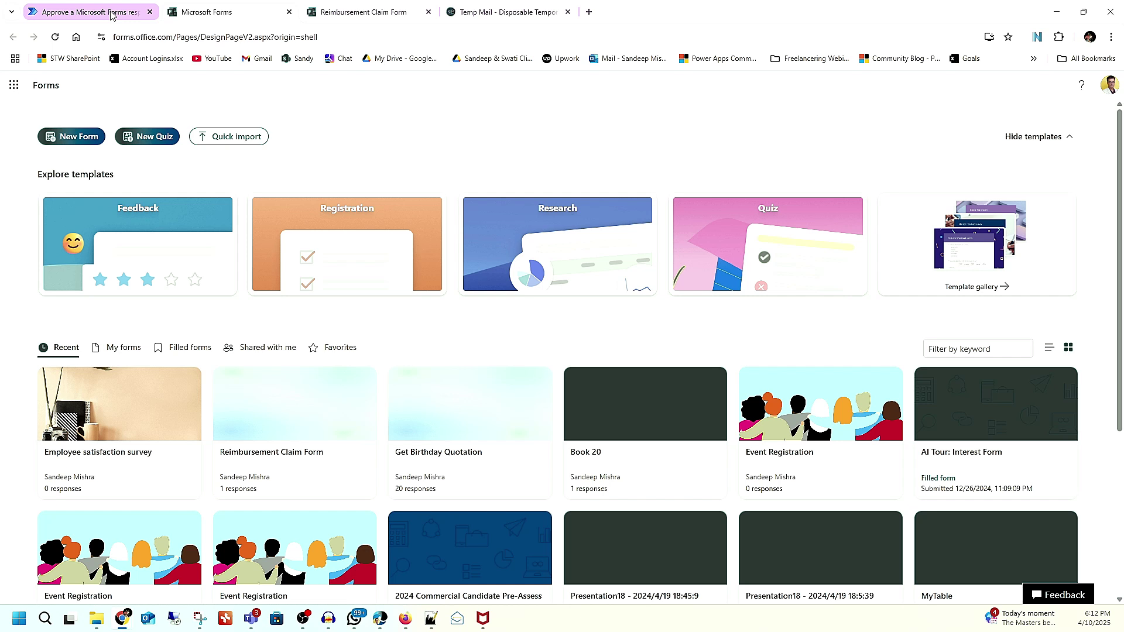
Step: Set Approvals Title to 'Reimbursement Approval Request' and assign the approver by their e-mail address
{"action": "left_click", "coordinate": [141, 17]}
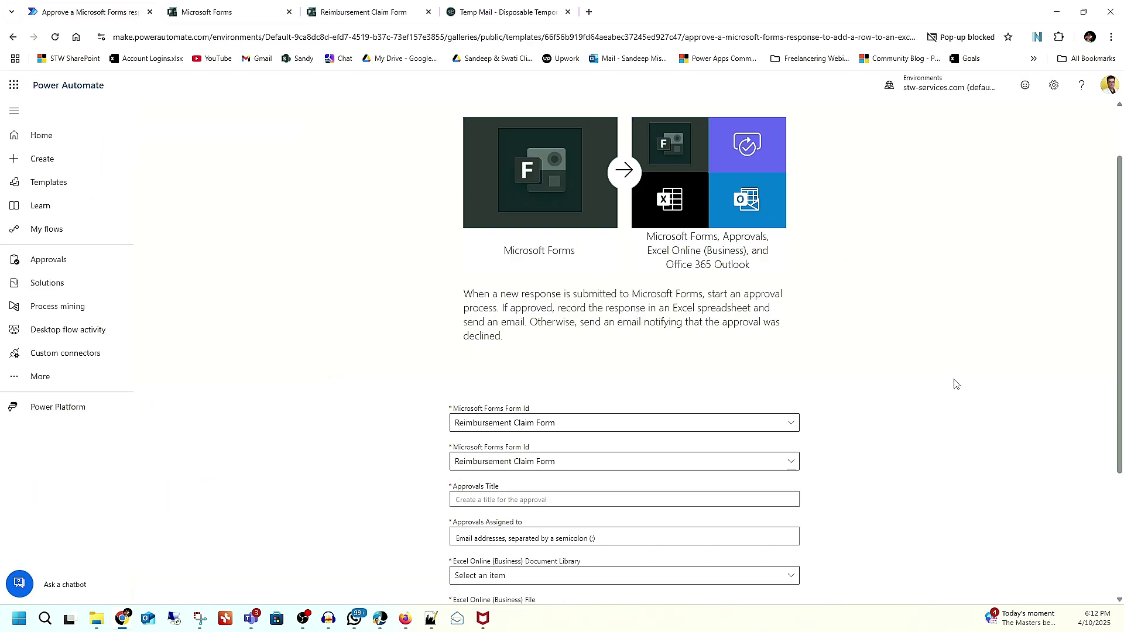
{"action": "scroll", "coordinate": [956, 384], "scroll_direction": "down", "scroll_amount": 2}
{"action": "left_click", "coordinate": [604, 383]}
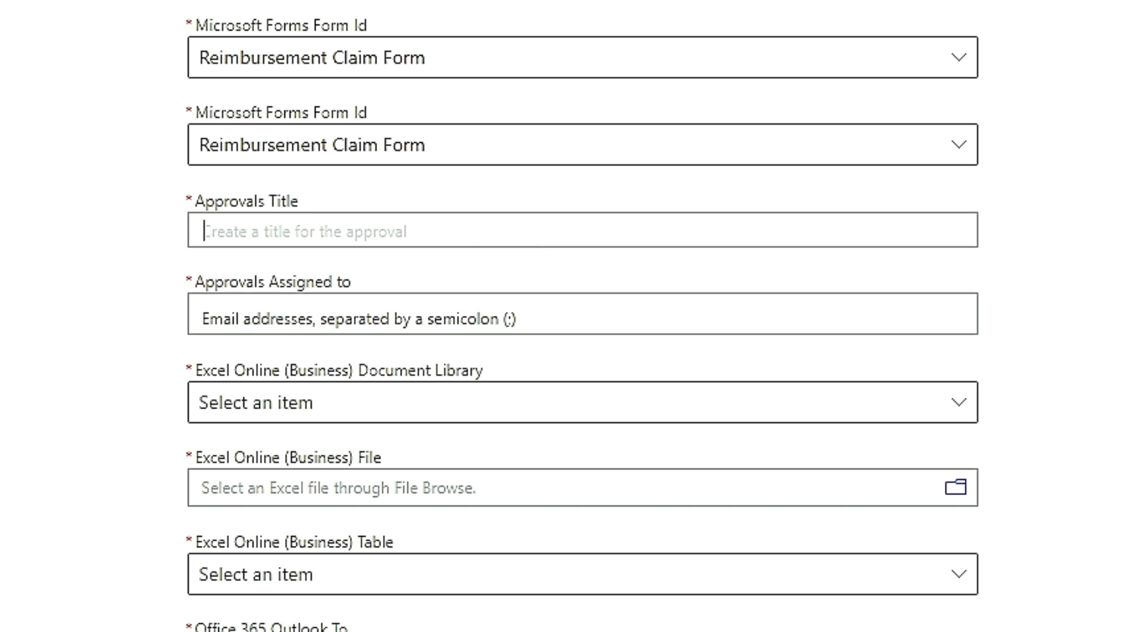
{"action": "type", "text": "Reim"}
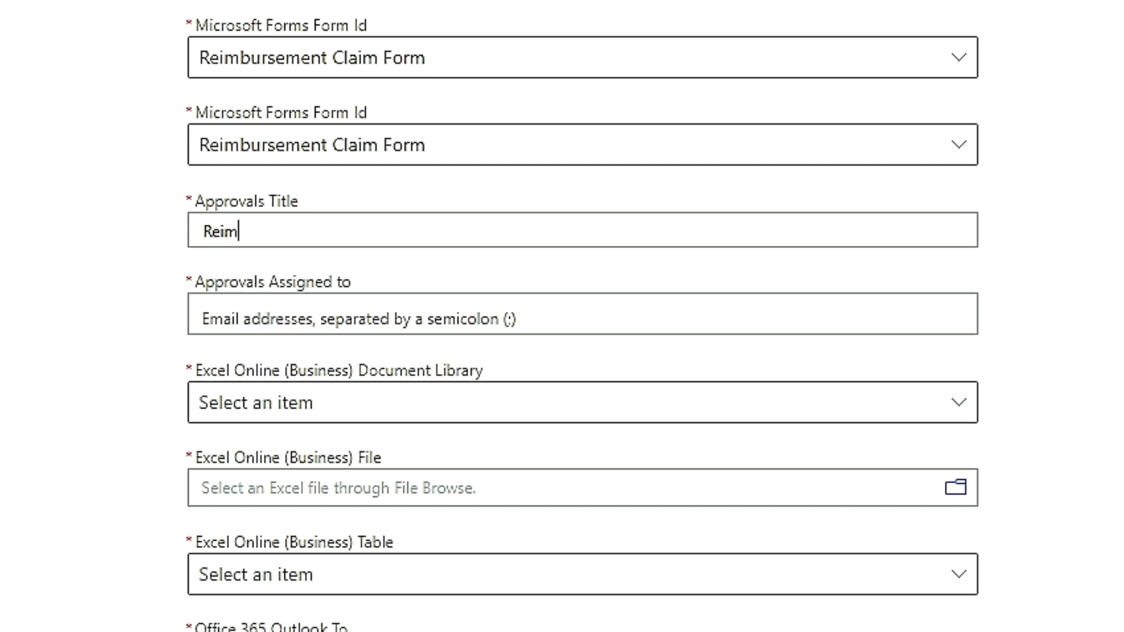
{"action": "type", "text": "bursement"}
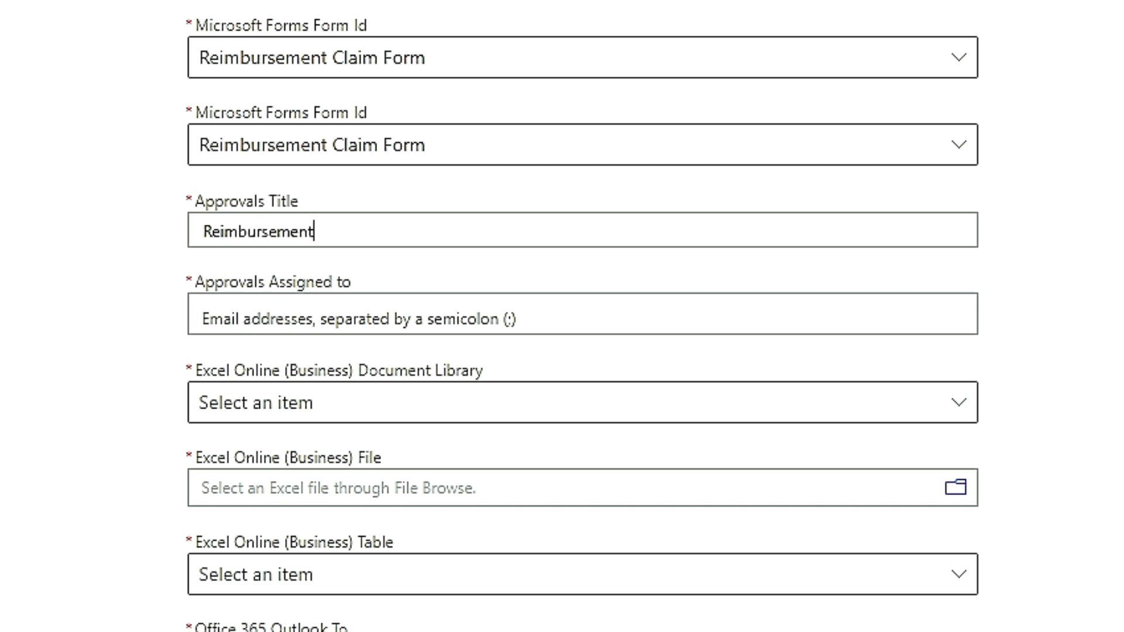
{"action": "type", "text": " Approval Request"}
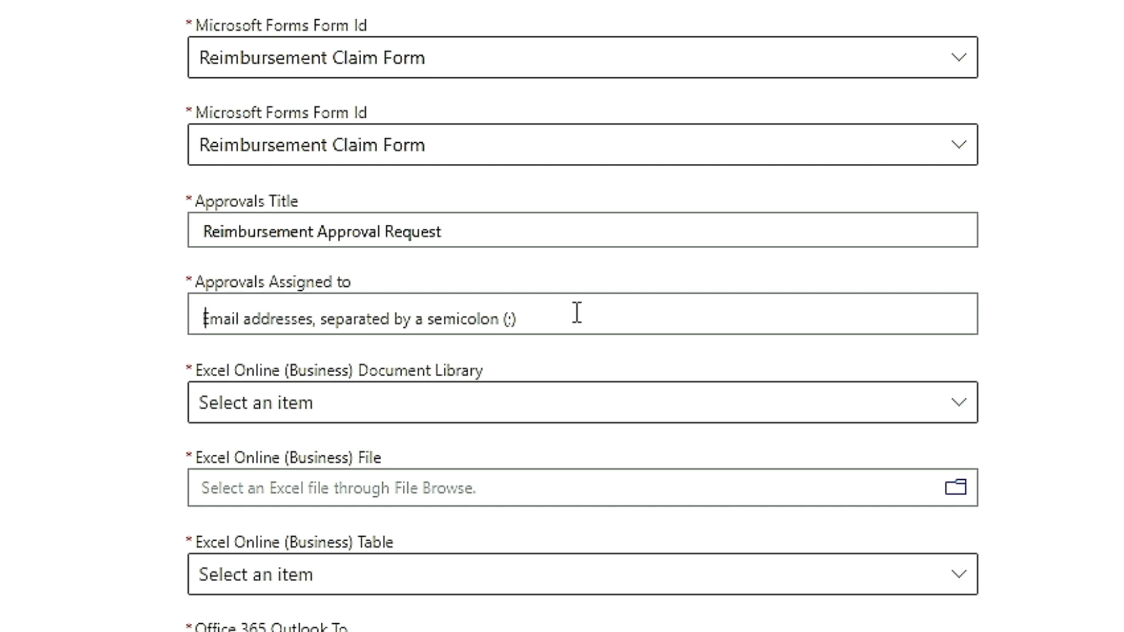
{"action": "type", "text": "admin@contoso.com"}
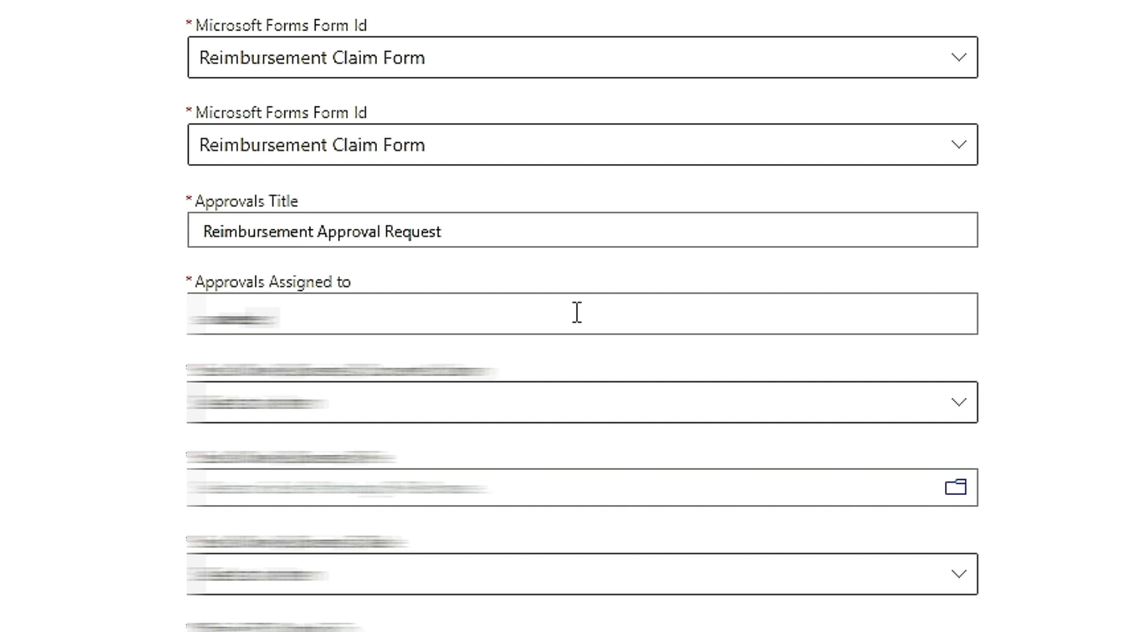
{"action": "type", "text": "comuser"}
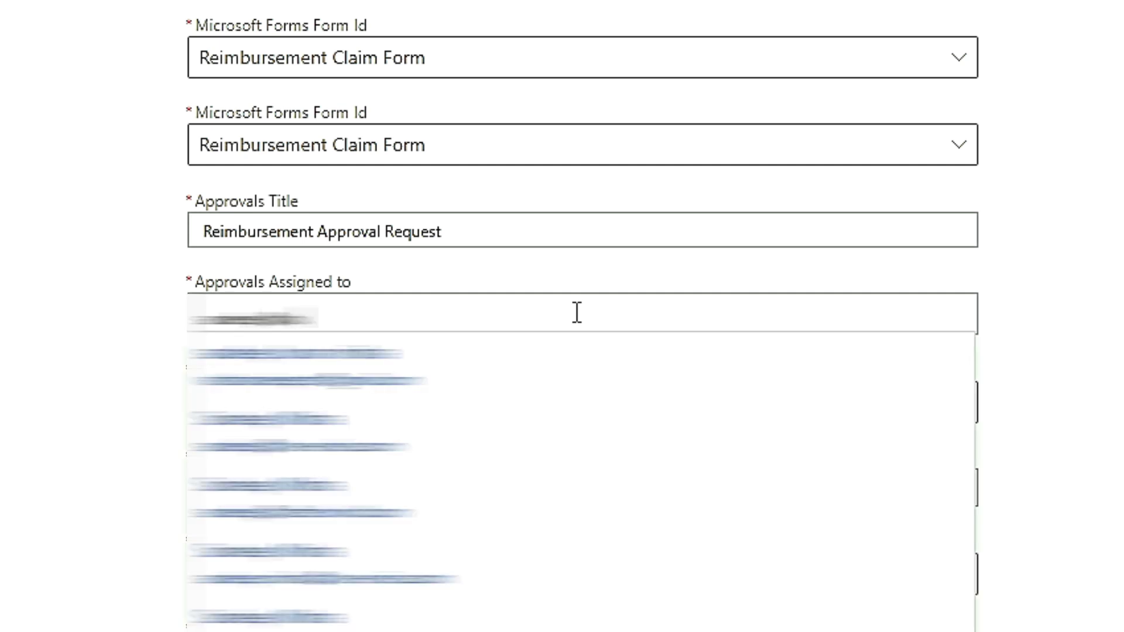
{"action": "type", "text": "name"}
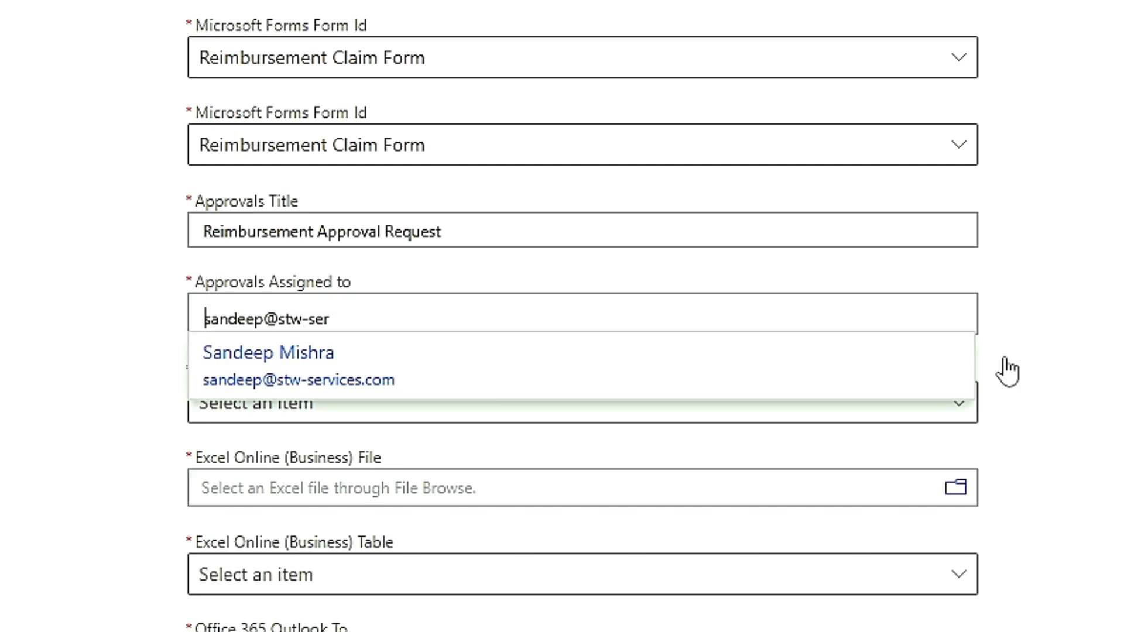
{"action": "key", "text": "Return"}
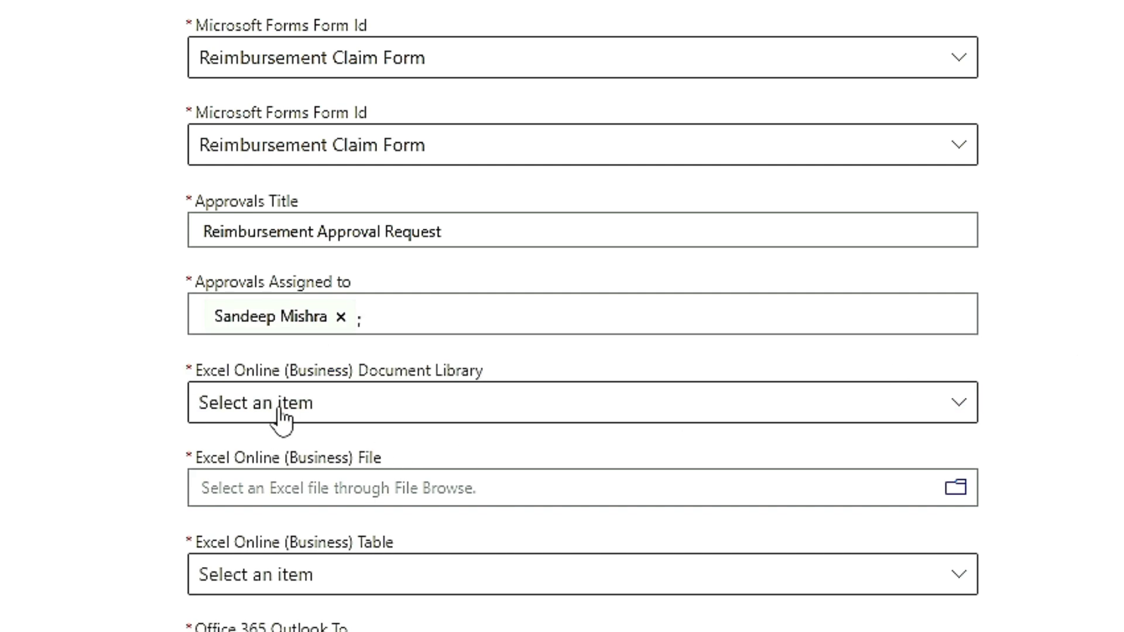
Step: Choose OneDrive as the Excel document library, then open a new browser tab
{"action": "left_click", "coordinate": [282, 419]}
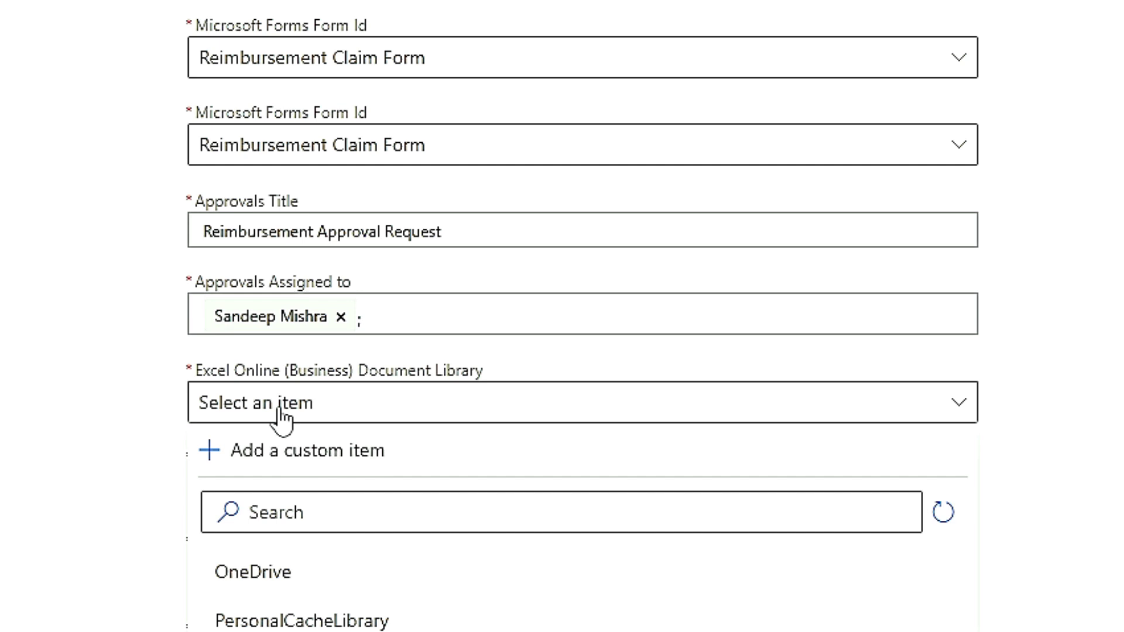
{"action": "left_click", "coordinate": [267, 581]}
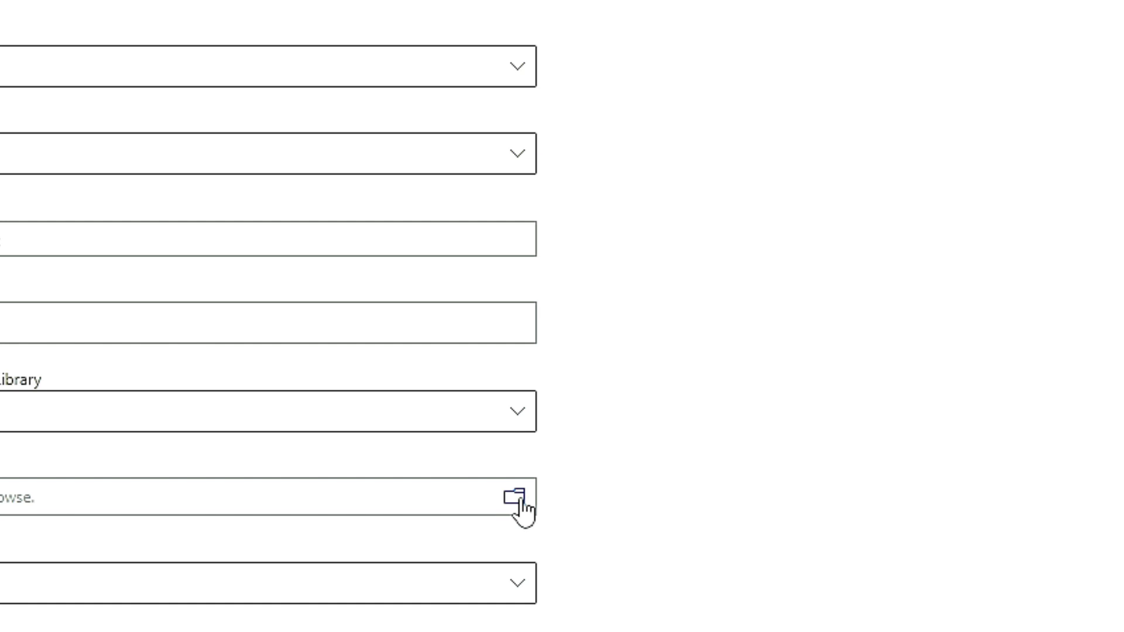
{"action": "left_click", "coordinate": [515, 498]}
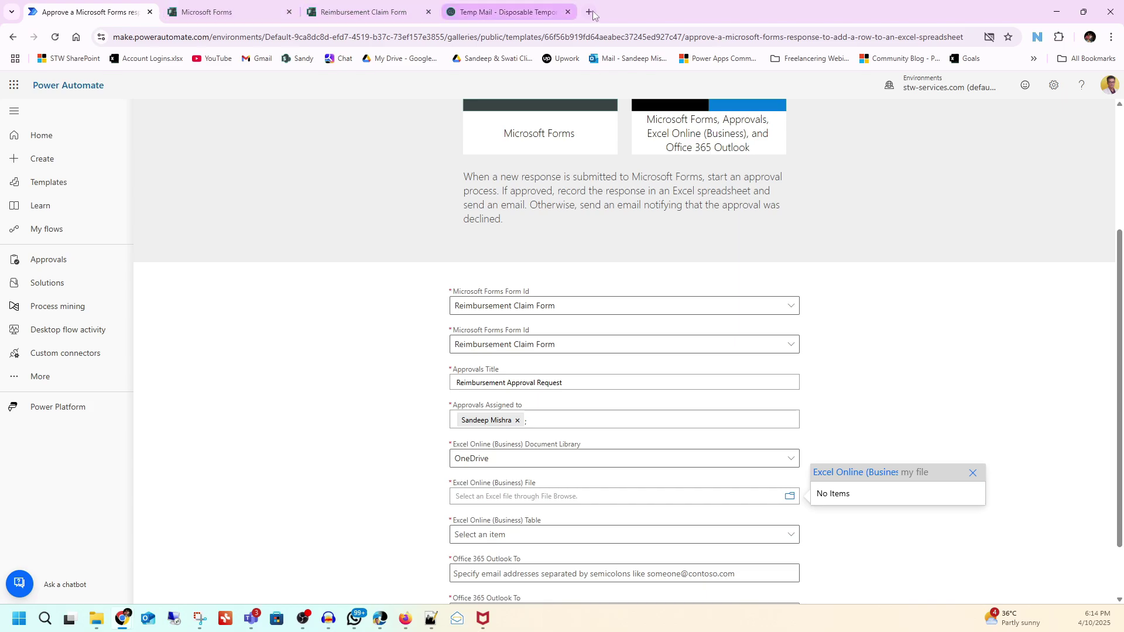
{"action": "key", "text": "ctrl+t"}
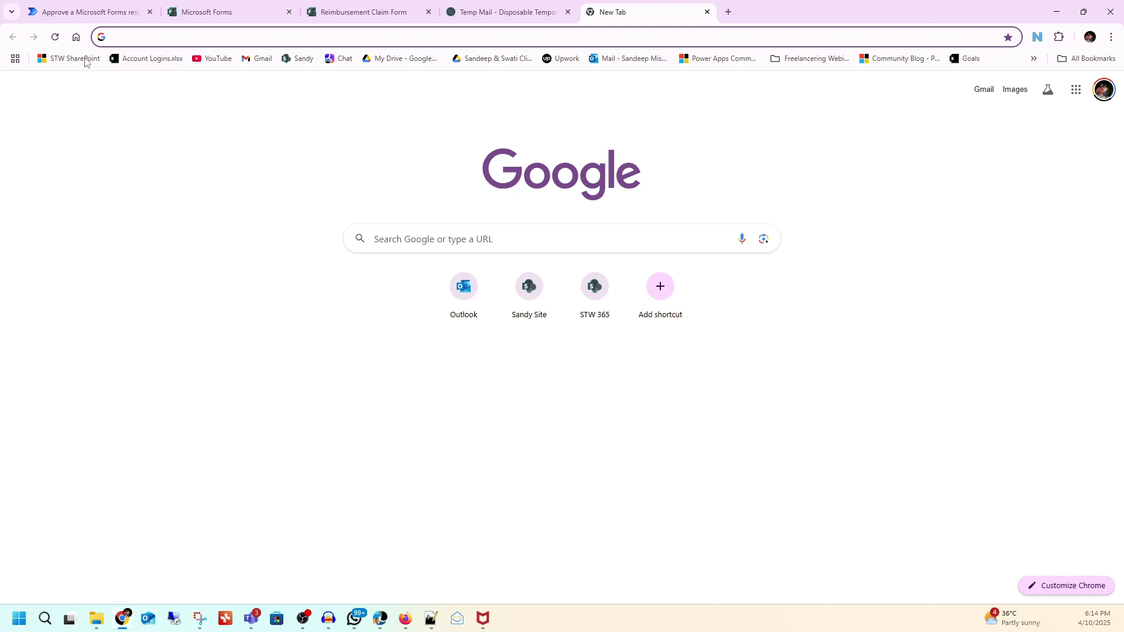
Step: Open OneDrive in a new tab from the Microsoft 365 app launcher
{"action": "left_click", "coordinate": [63, 17]}
{"action": "right_click", "coordinate": [15, 87]}
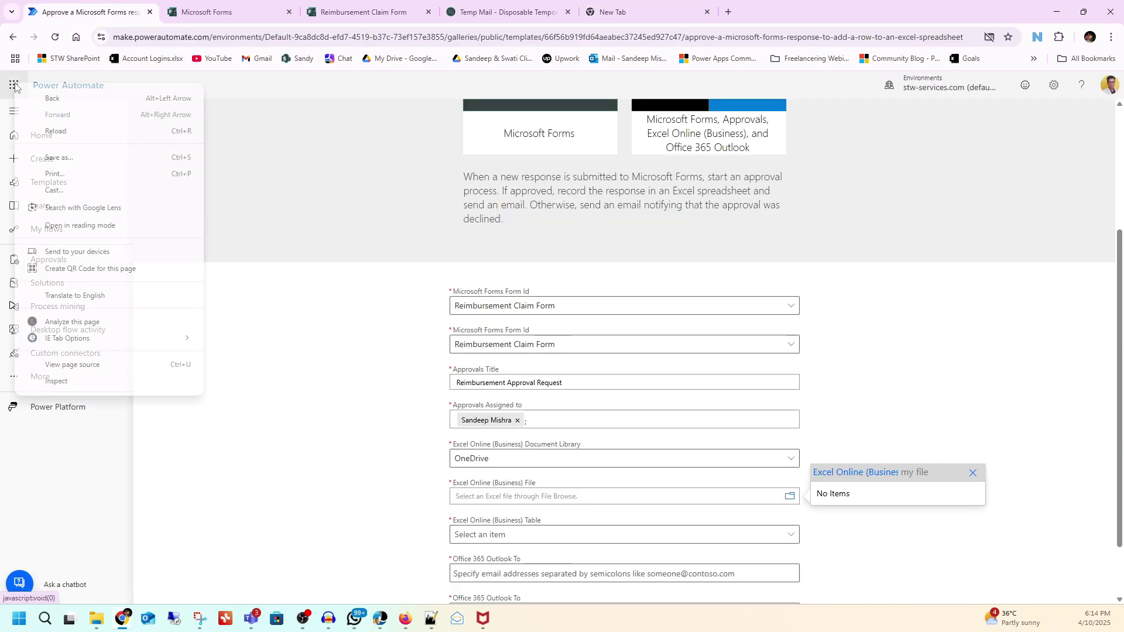
{"action": "left_click", "coordinate": [13, 86]}
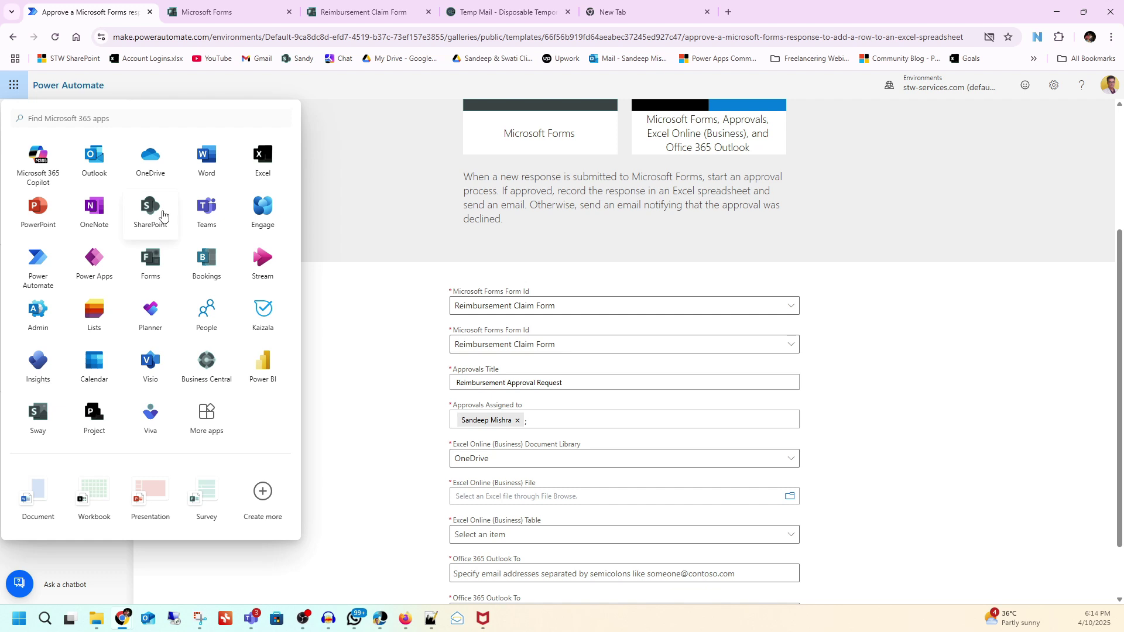
{"action": "right_click", "coordinate": [155, 164]}
{"action": "left_click", "coordinate": [193, 169]}
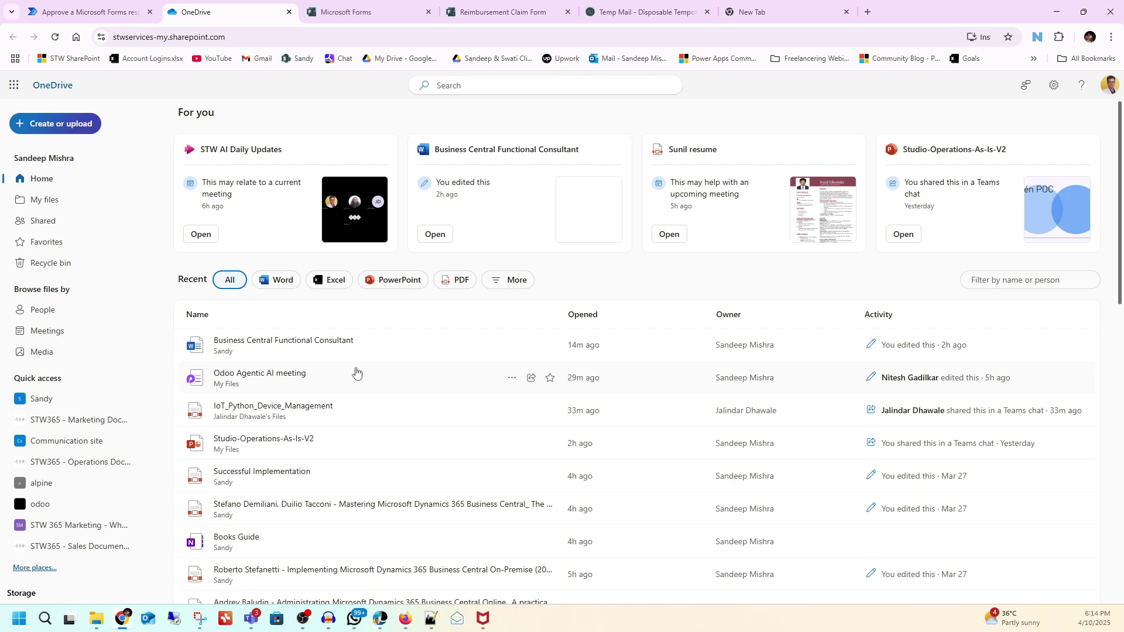
Step: Go to My files > Power Automate Demo and open Reimbursement Claims.xlsx
{"action": "scroll", "coordinate": [356, 373], "scroll_direction": "down", "scroll_amount": 2}
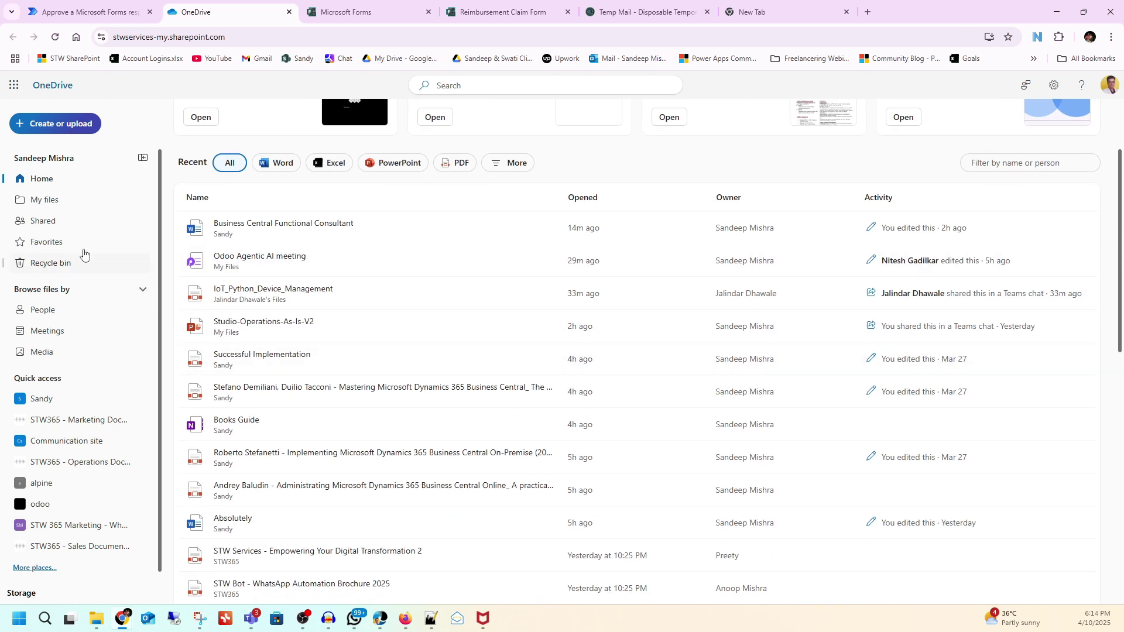
{"action": "left_click", "coordinate": [49, 201]}
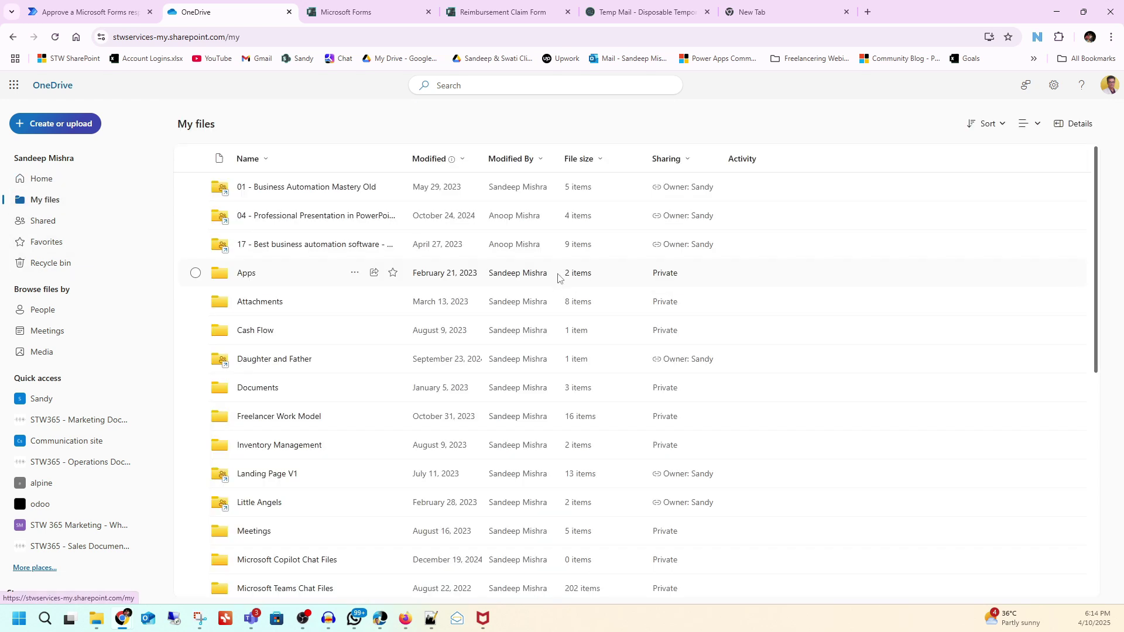
{"action": "scroll", "coordinate": [558, 277], "scroll_direction": "down", "scroll_amount": 6}
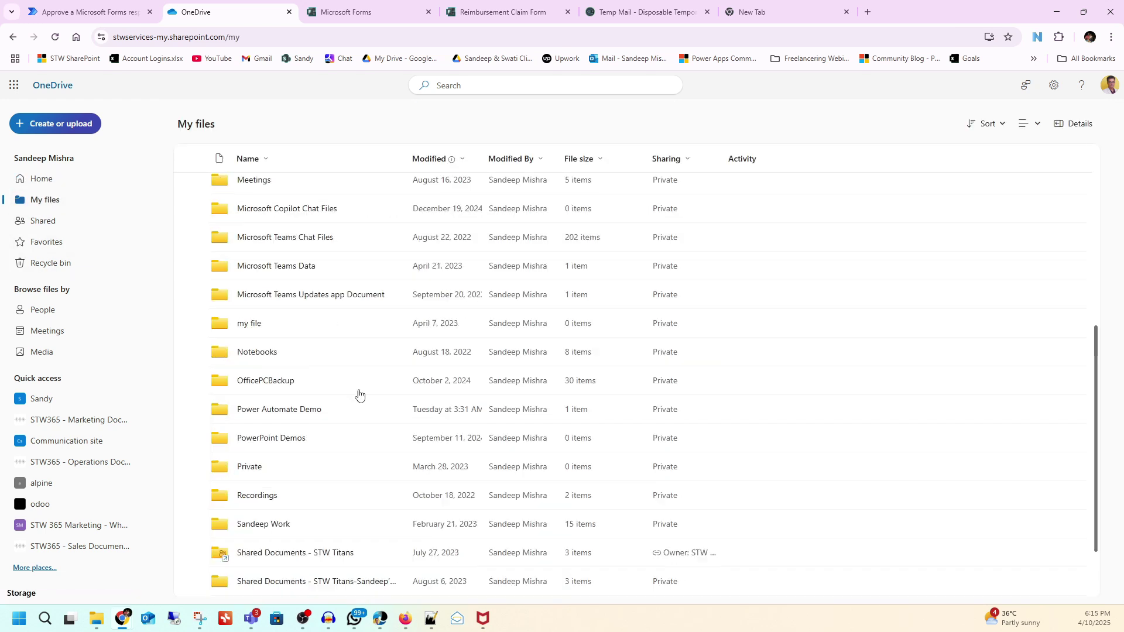
{"action": "left_click", "coordinate": [303, 410]}
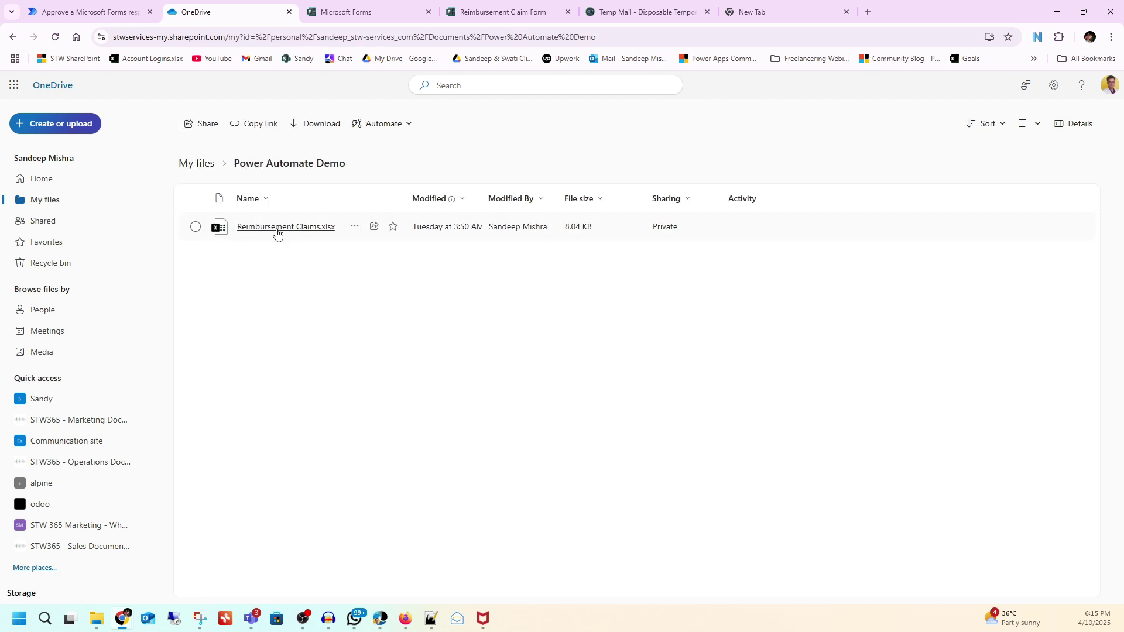
{"action": "left_click", "coordinate": [277, 232]}
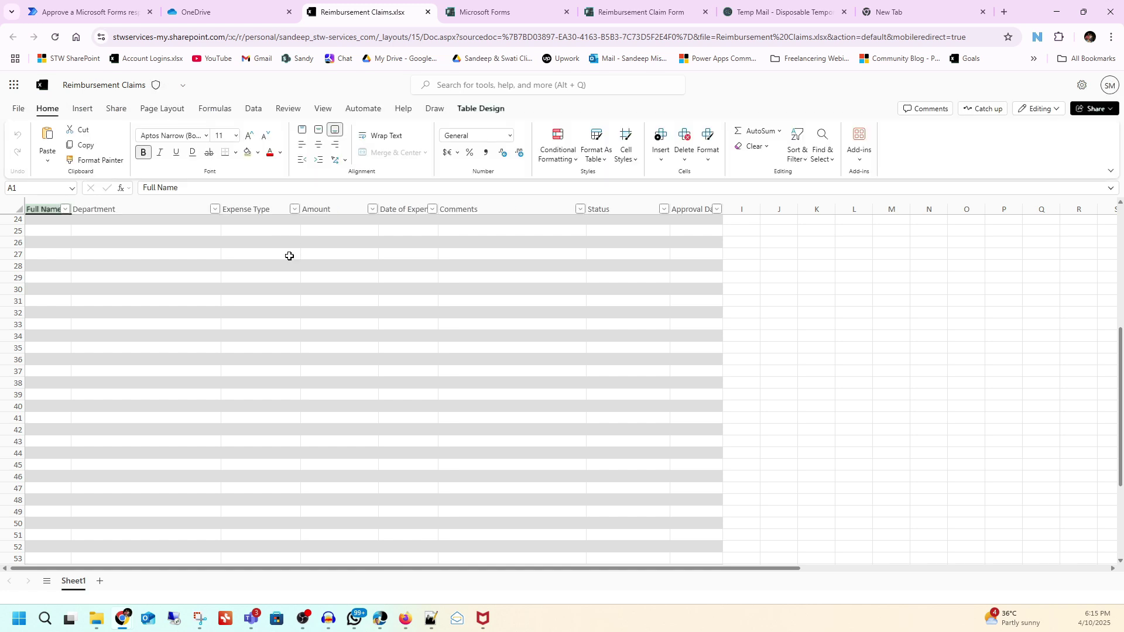
Step: Check the empty Reimbursement Claims table's column headers across A–H, then return to the Power Automate template
{"action": "left_click", "coordinate": [17, 208]}
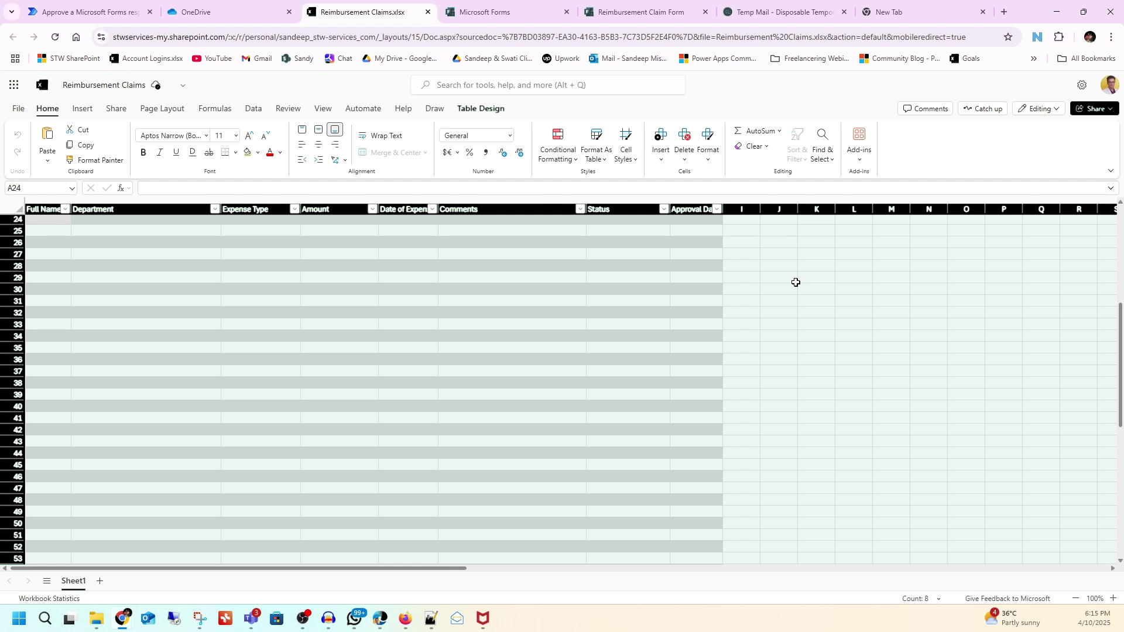
{"action": "left_click", "coordinate": [794, 280]}
{"action": "left_click_drag", "start_coordinate": [32, 207], "coordinate": [689, 205]}
{"action": "left_click", "coordinate": [82, 108]}
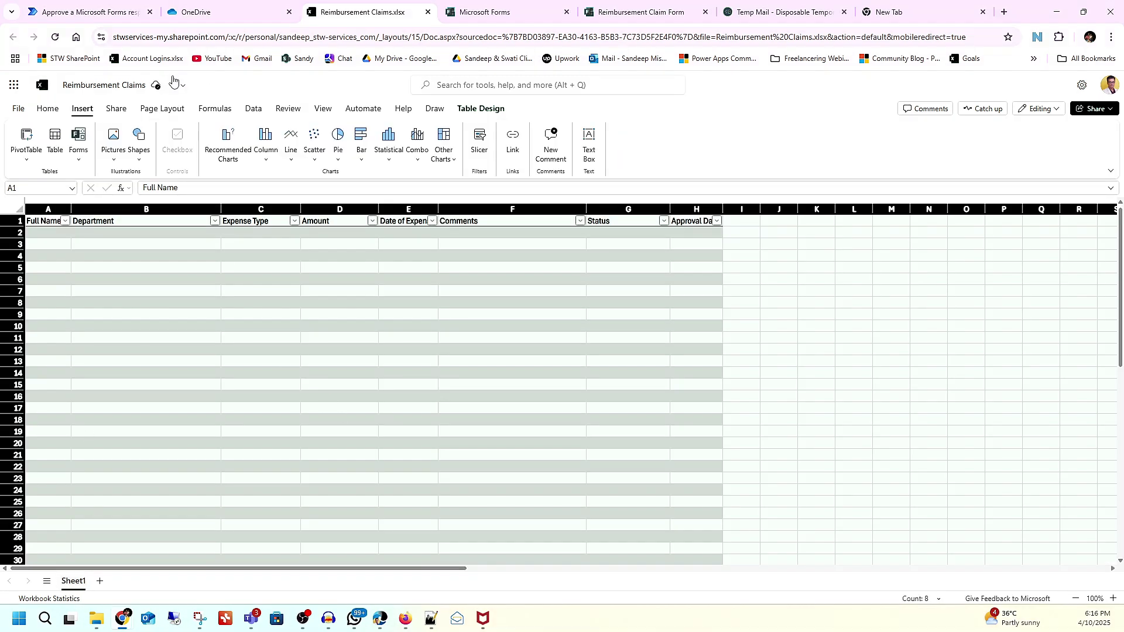
{"action": "left_click", "coordinate": [132, 12]}
{"action": "left_click", "coordinate": [871, 439]}
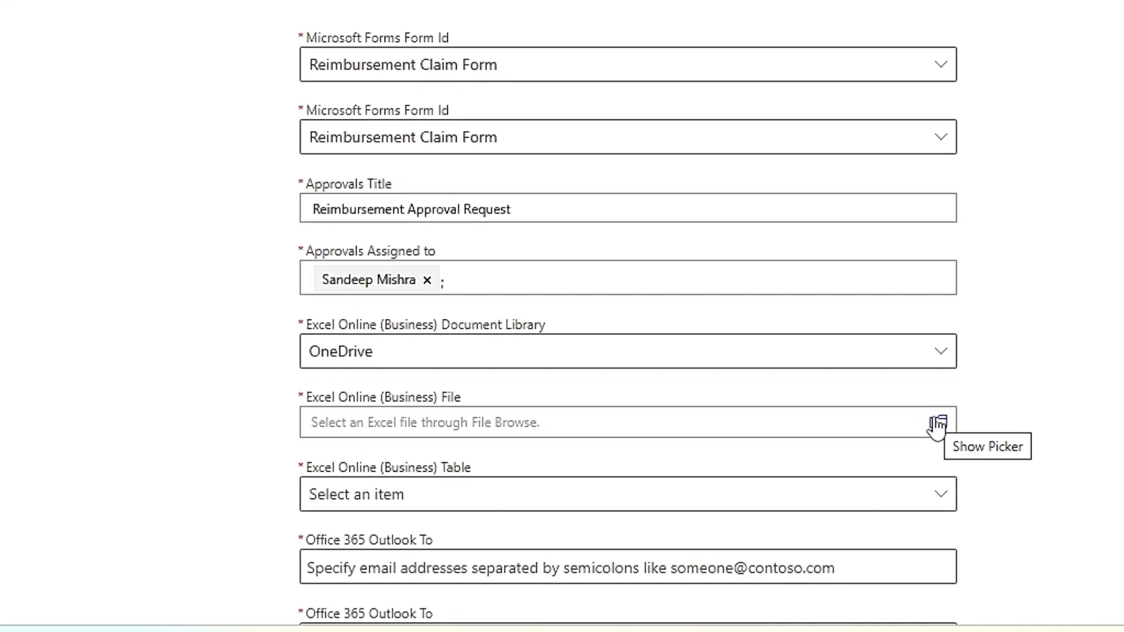
Step: Set the Excel step's file to /Power Automate Demo/Reimbursement Claims.xlsx and its table to Table1
{"action": "left_click", "coordinate": [937, 426]}
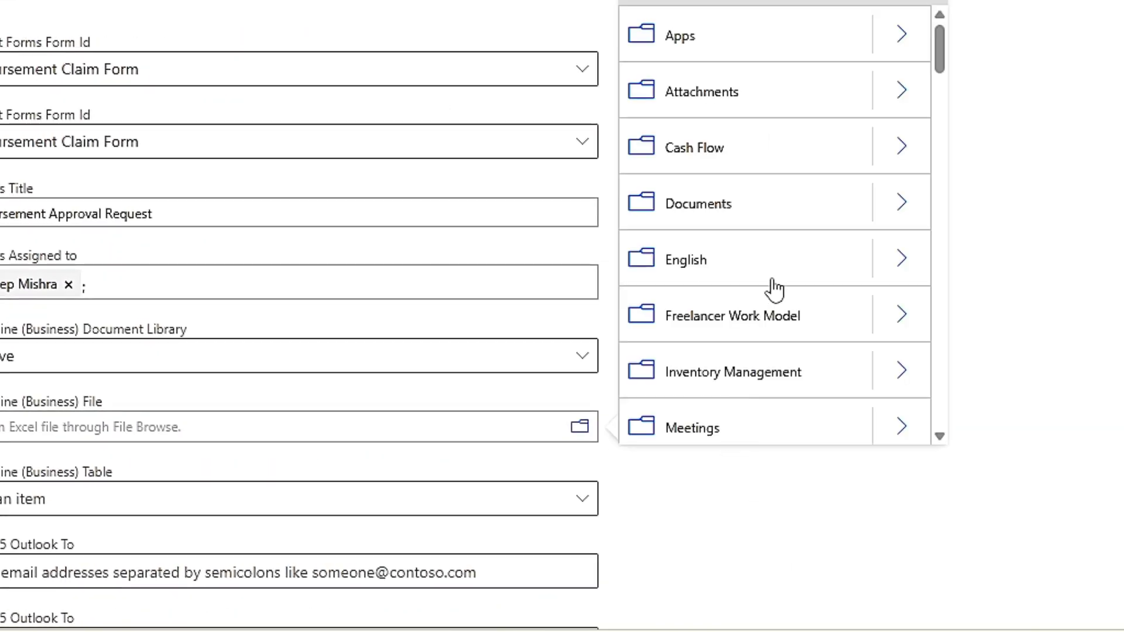
{"action": "scroll", "coordinate": [773, 291], "scroll_direction": "down", "scroll_amount": 10}
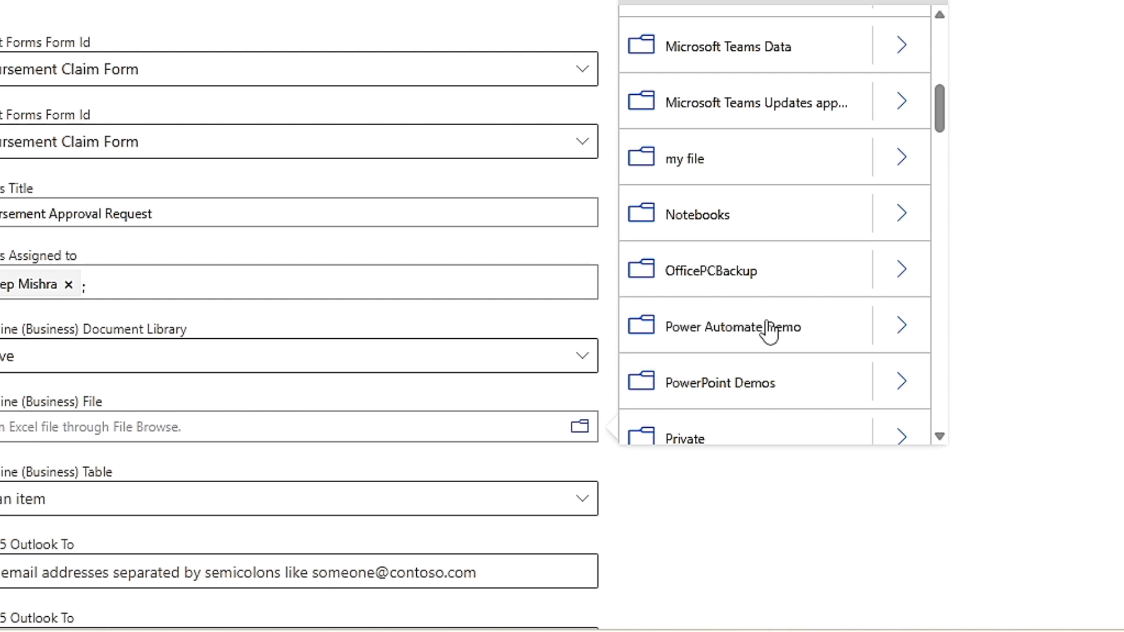
{"action": "left_click", "coordinate": [902, 326]}
{"action": "left_click", "coordinate": [726, 434]}
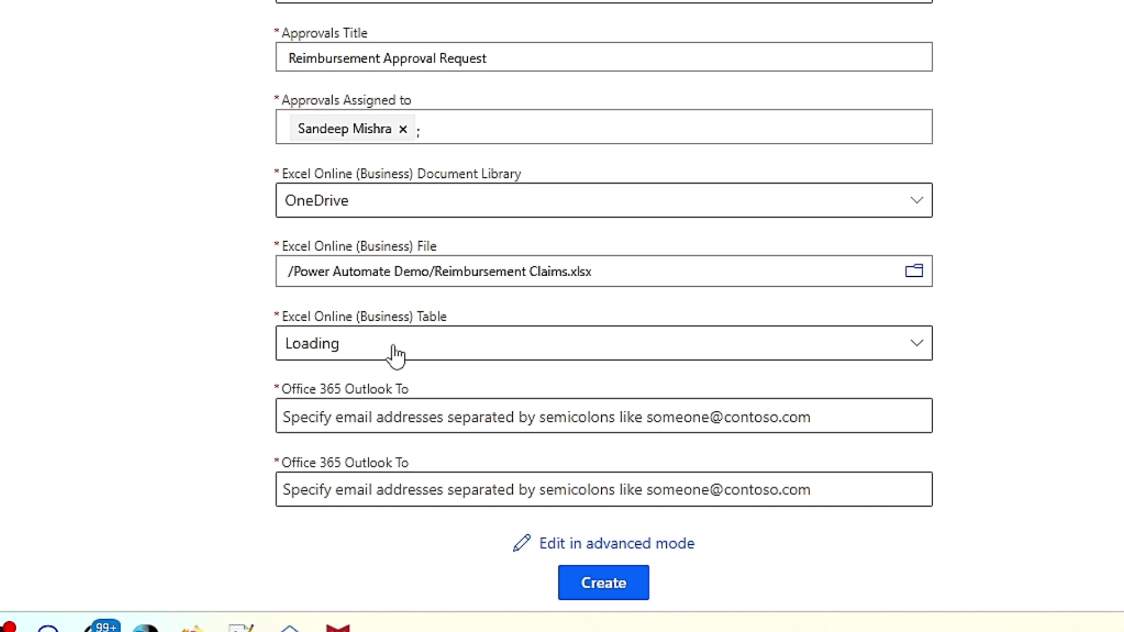
{"action": "left_click", "coordinate": [395, 352]}
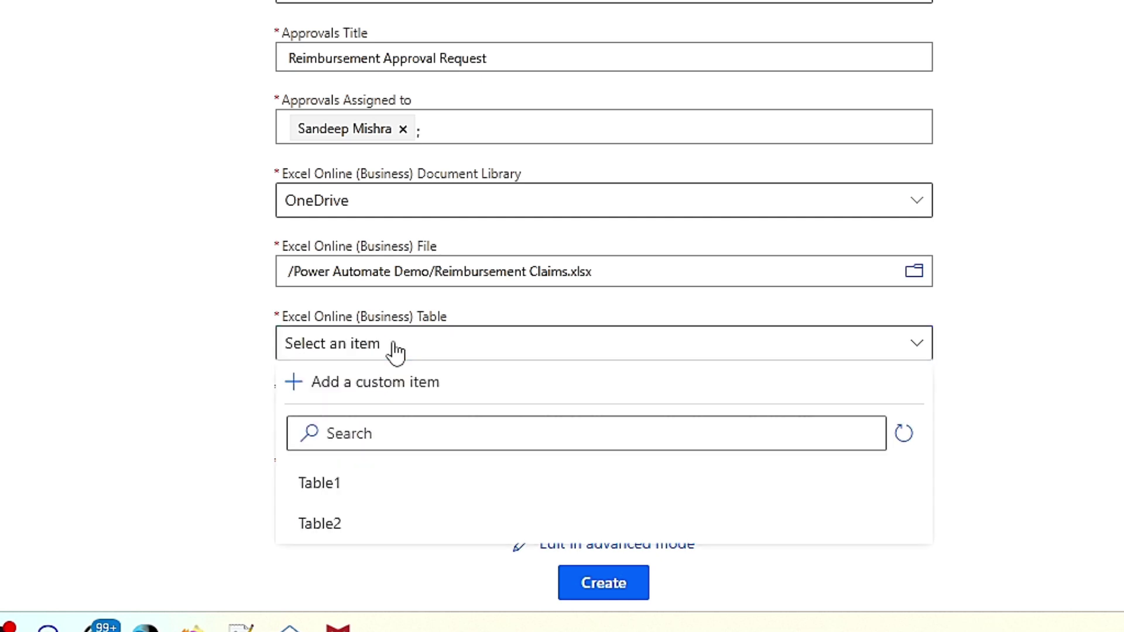
{"action": "left_click", "coordinate": [345, 492]}
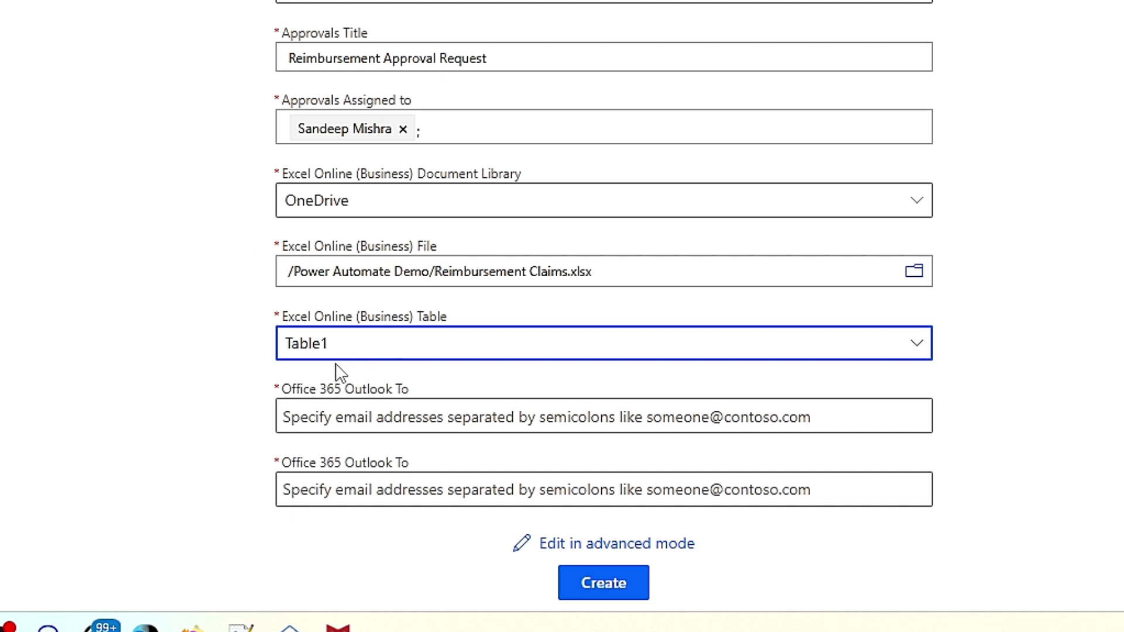
Step: Add the approver as recipient in both Outlook email To fields, then create the flow
{"action": "left_click", "coordinate": [407, 417]}
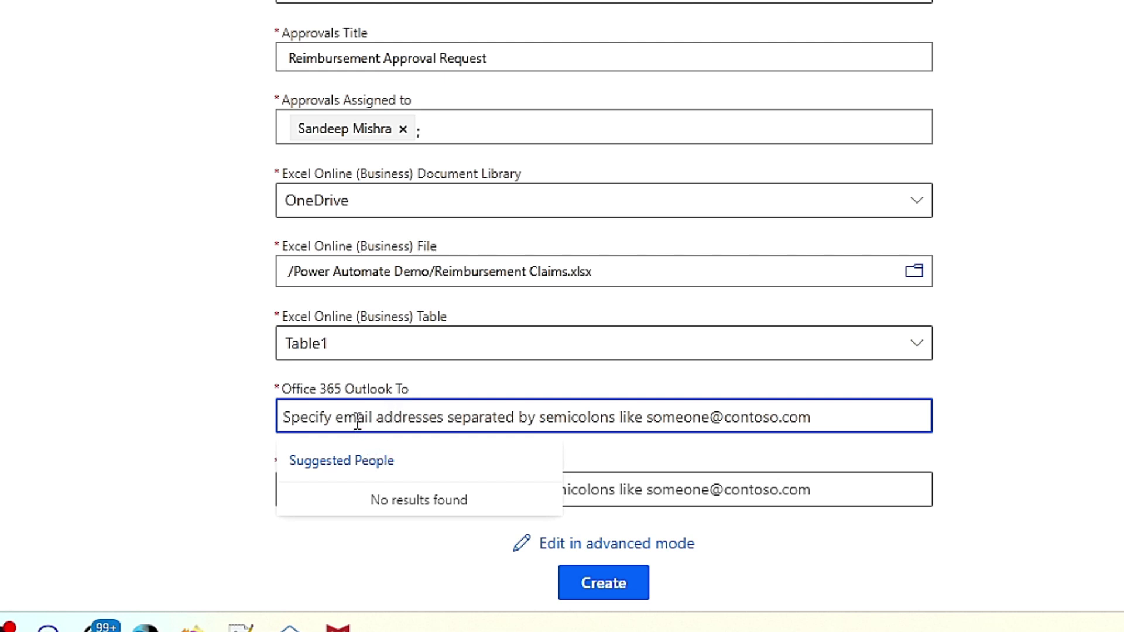
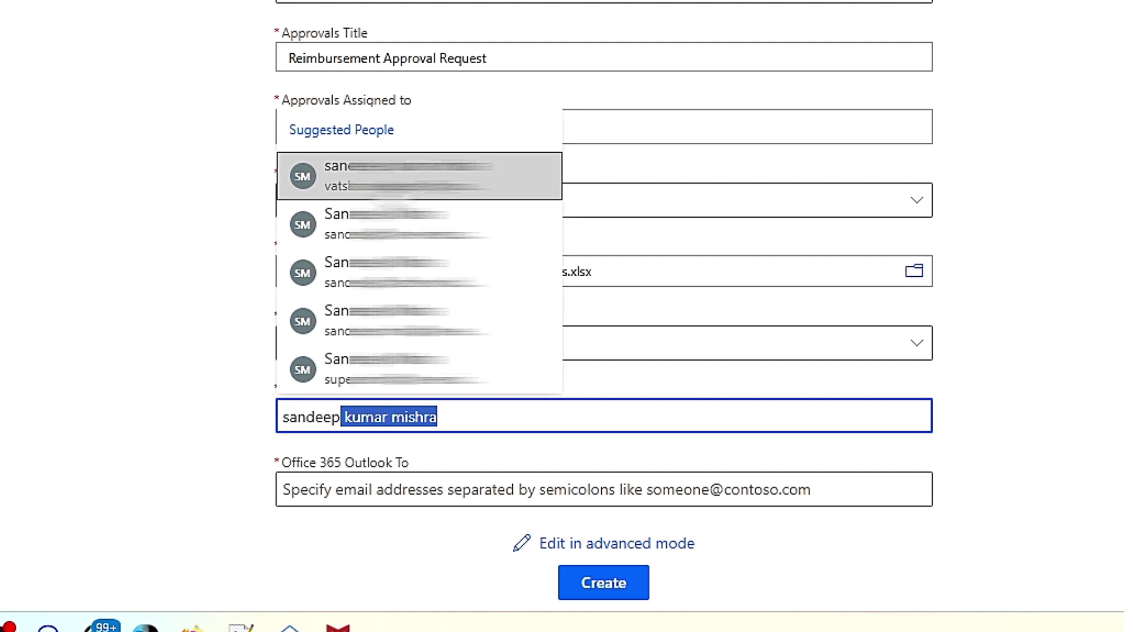
{"action": "left_click", "coordinate": [398, 189]}
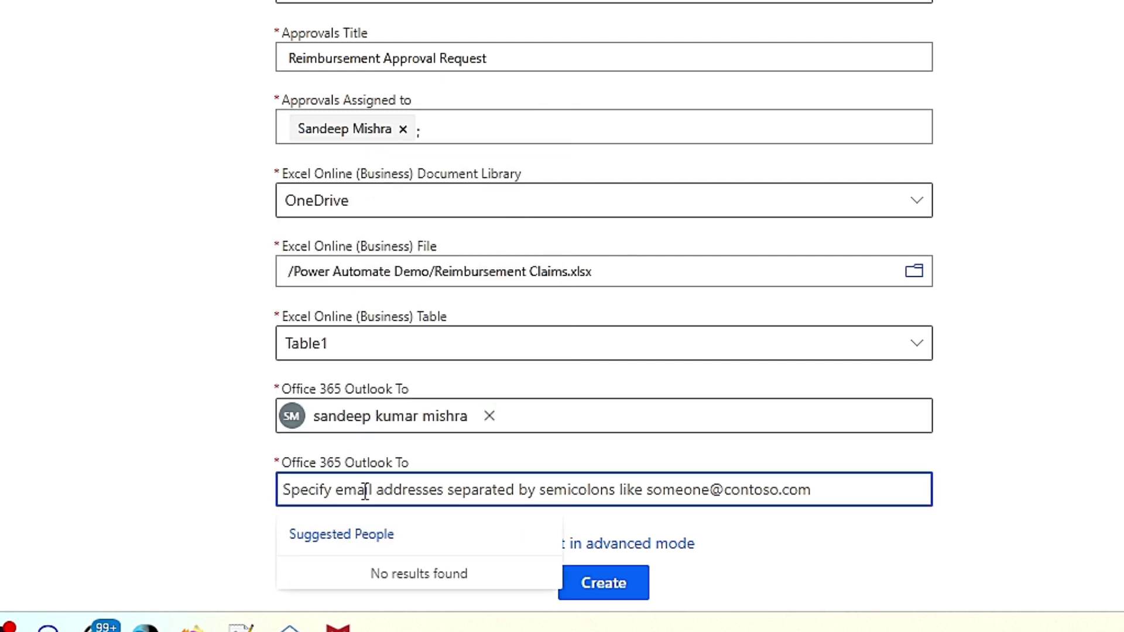
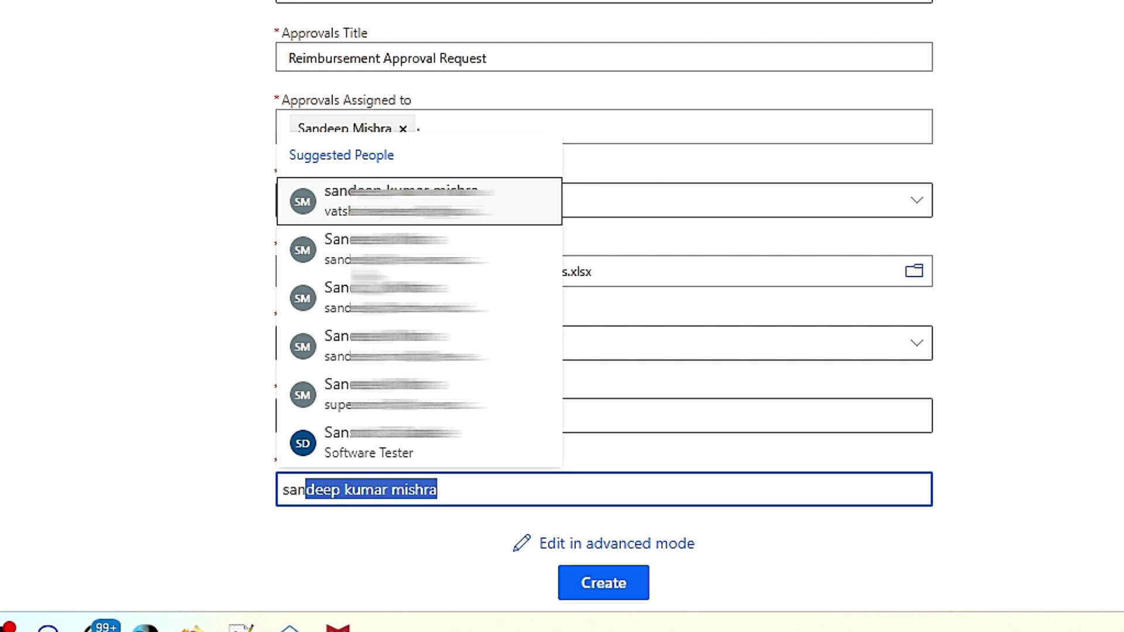
{"action": "left_click", "coordinate": [521, 410]}
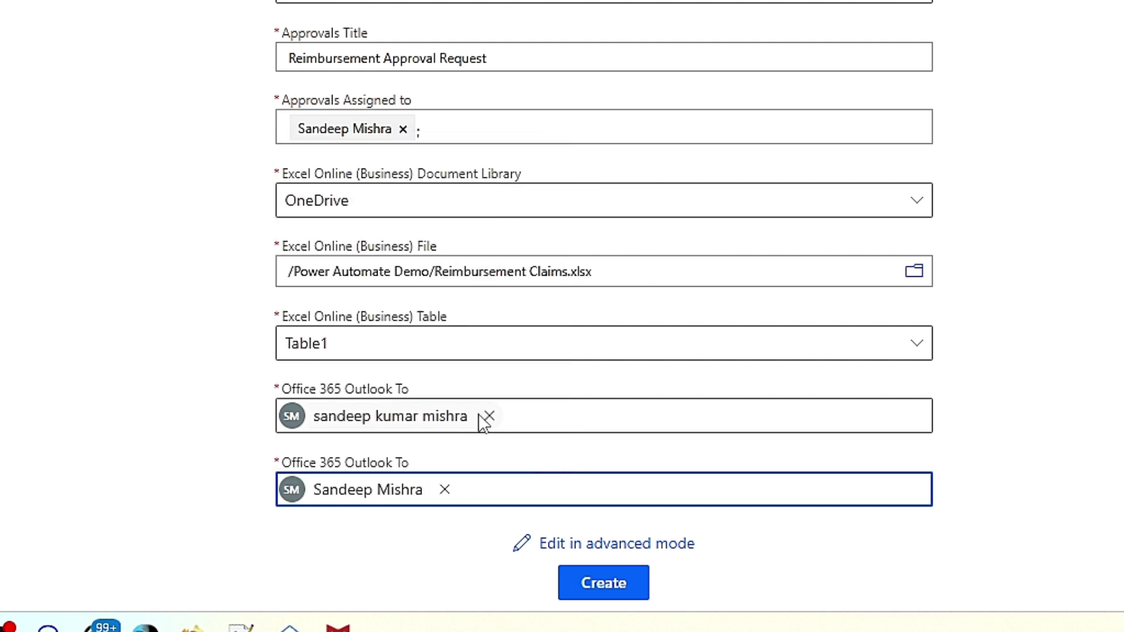
{"action": "left_click", "coordinate": [489, 417]}
{"action": "type", "text": "Sand"}
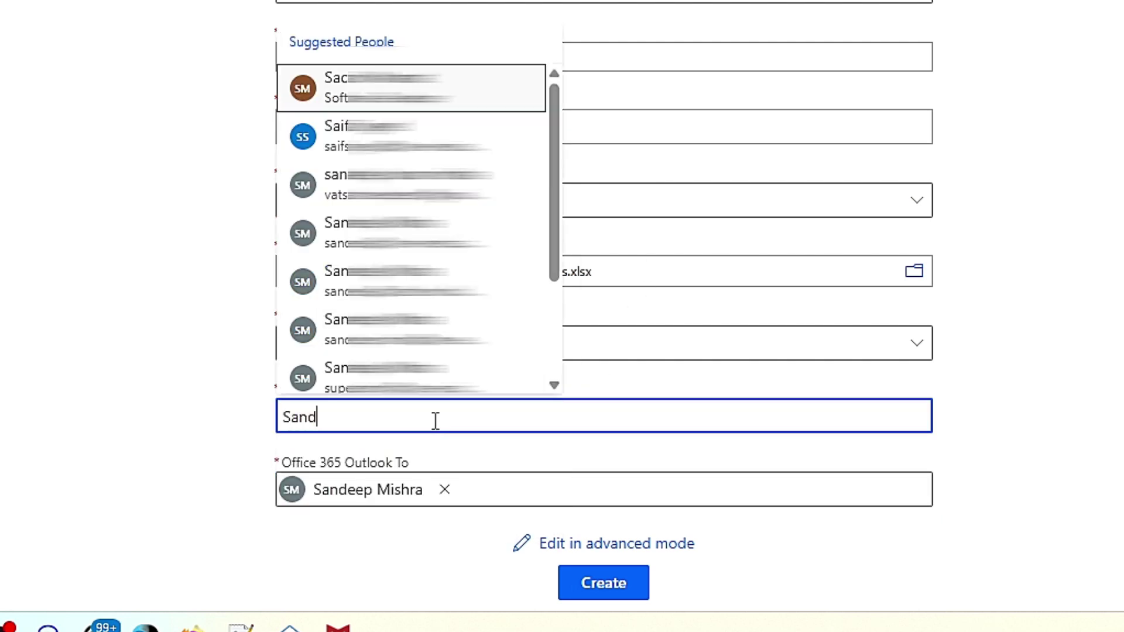
{"action": "left_click", "coordinate": [480, 242]}
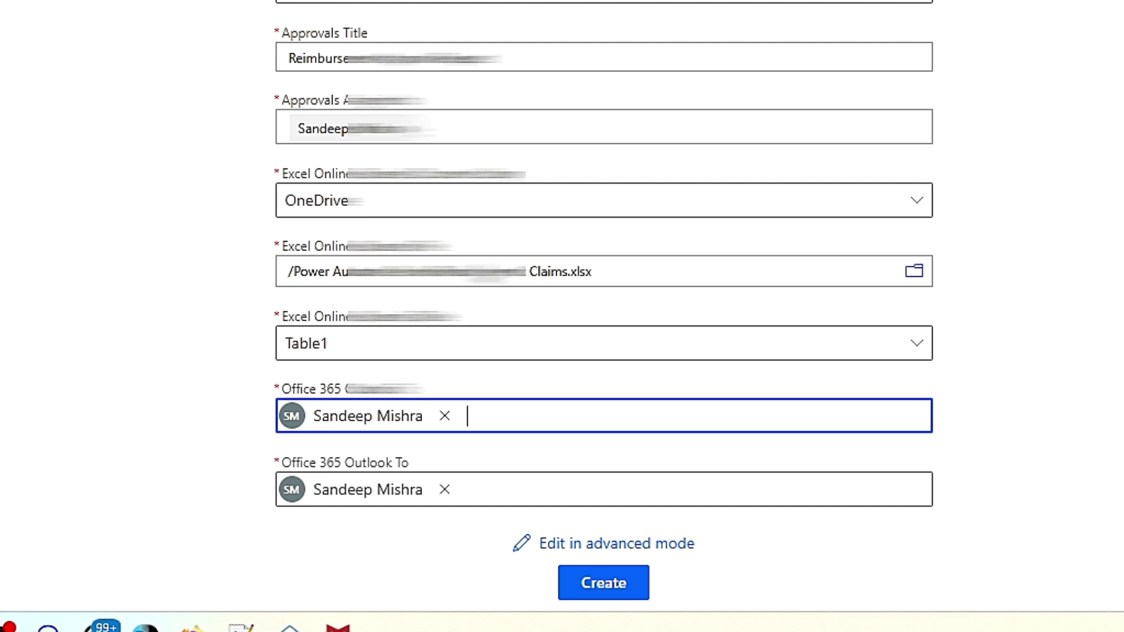
{"action": "left_click", "coordinate": [611, 594]}
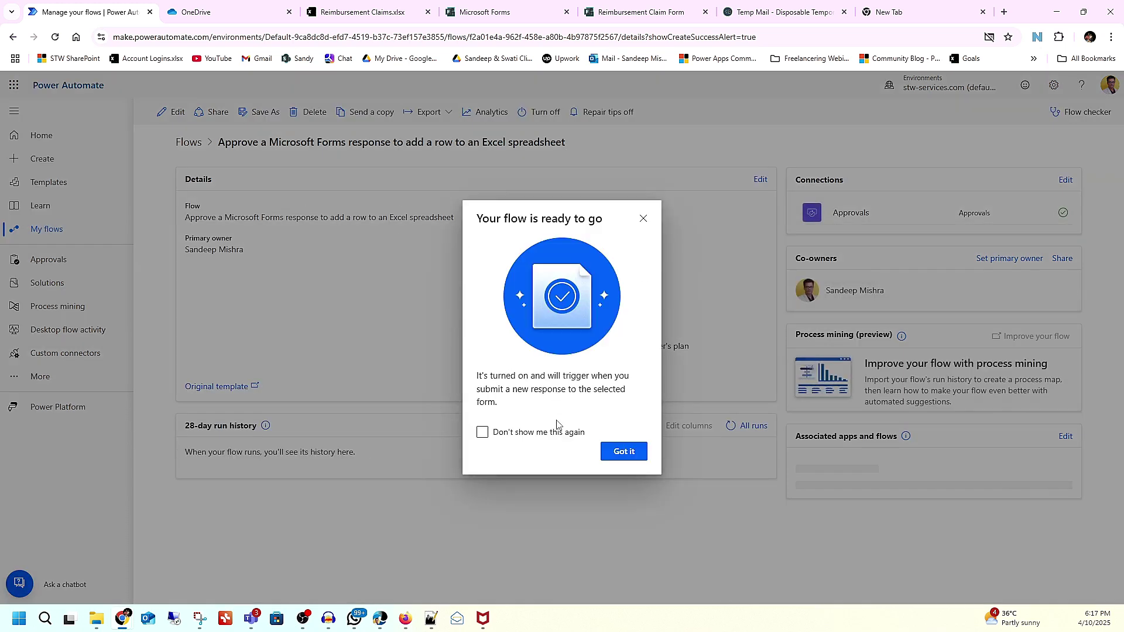
Step: Dismiss the ready notice, open the new flow in the designer, and put the cursor in its title
{"action": "left_click", "coordinate": [625, 452]}
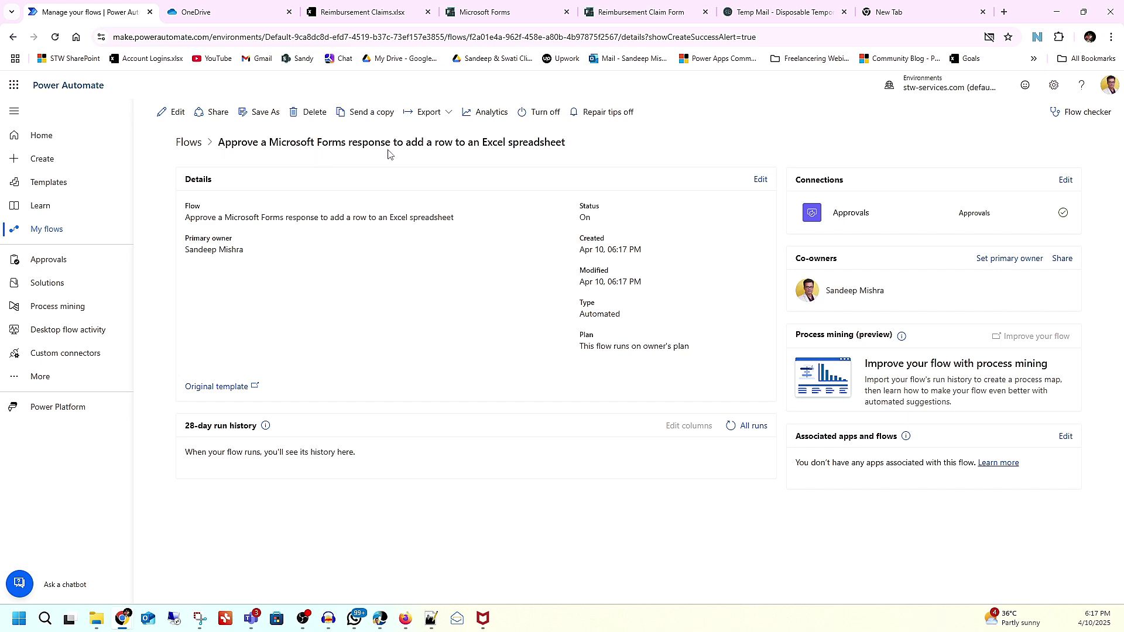
{"action": "left_click", "coordinate": [169, 113]}
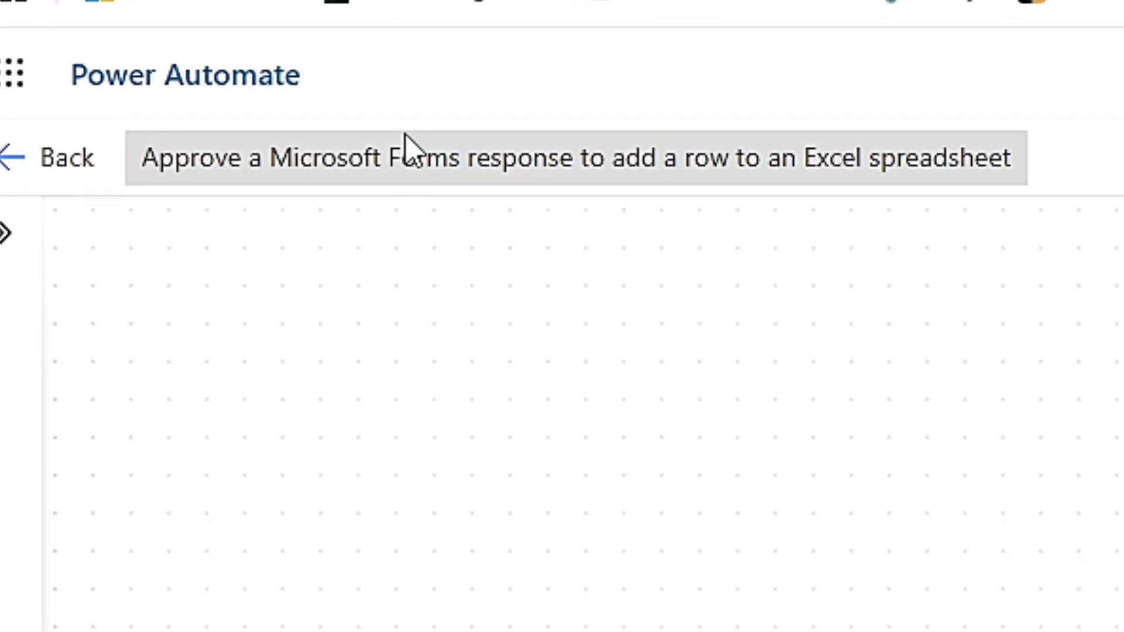
{"action": "left_click", "coordinate": [446, 143]}
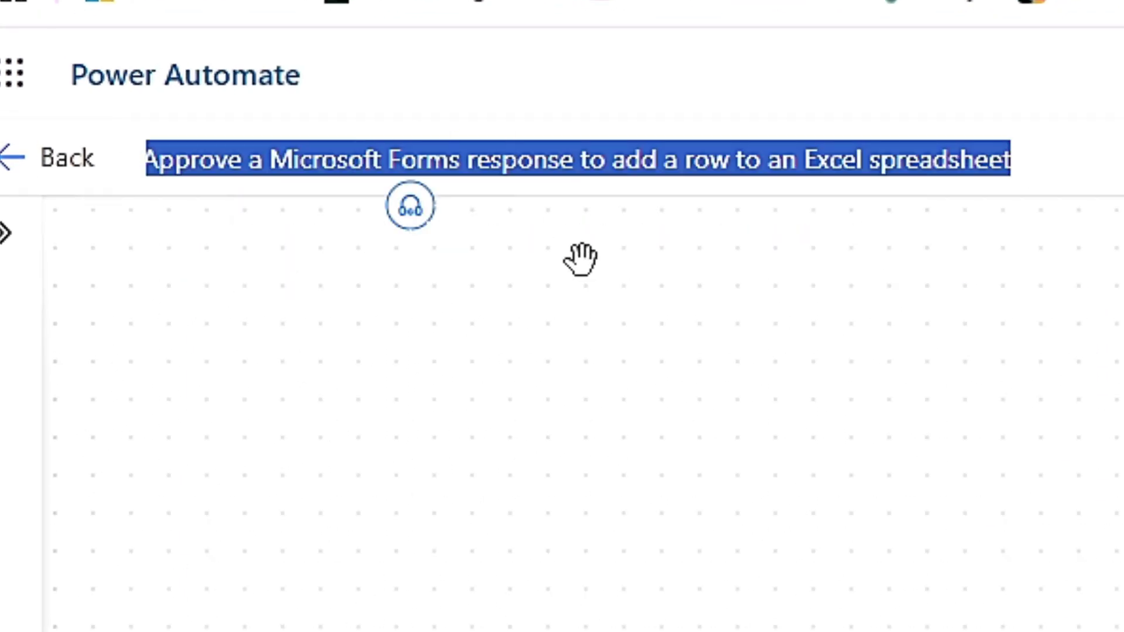
{"action": "left_click", "coordinate": [643, 158]}
Step: Replace the old template title with 'STW Services Reimbursement'
{"action": "left_click_drag", "start_coordinate": [161, 158], "coordinate": [1096, 165]}
{"action": "key", "text": "BackSpace"}
{"action": "key", "text": "BackSpace"}
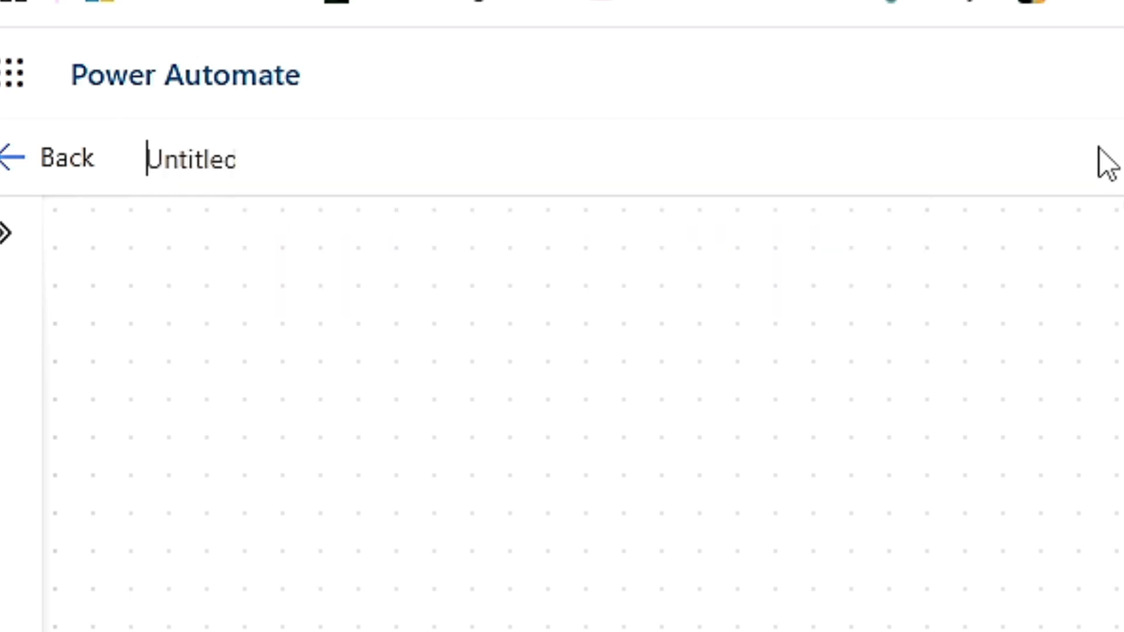
{"action": "type", "text": "STW S"}
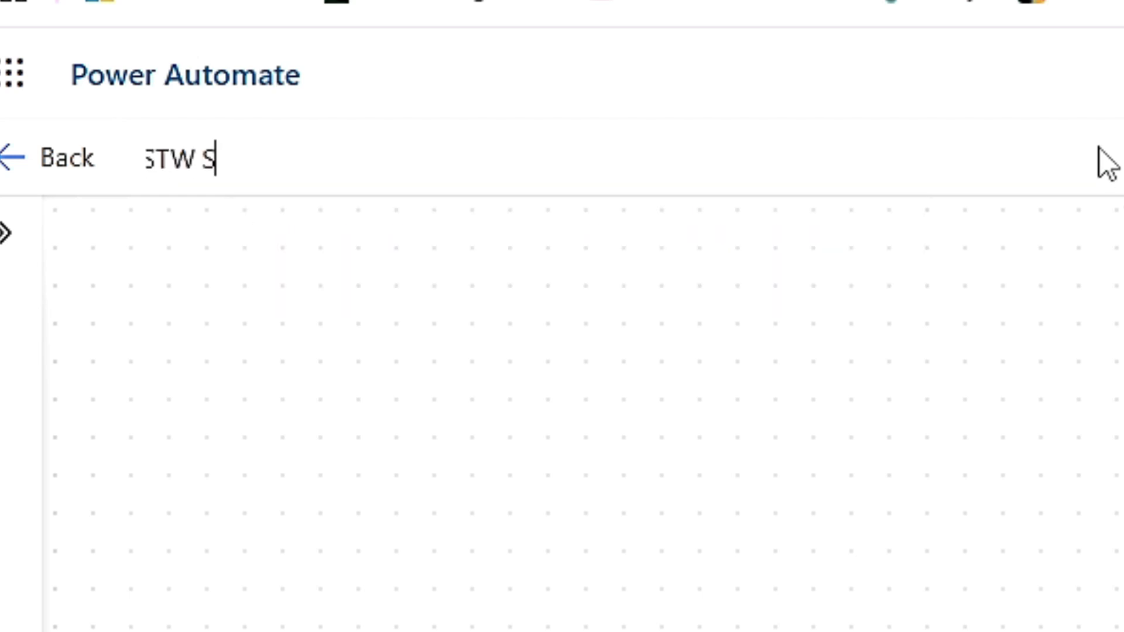
{"action": "type", "text": "ervices Reim"}
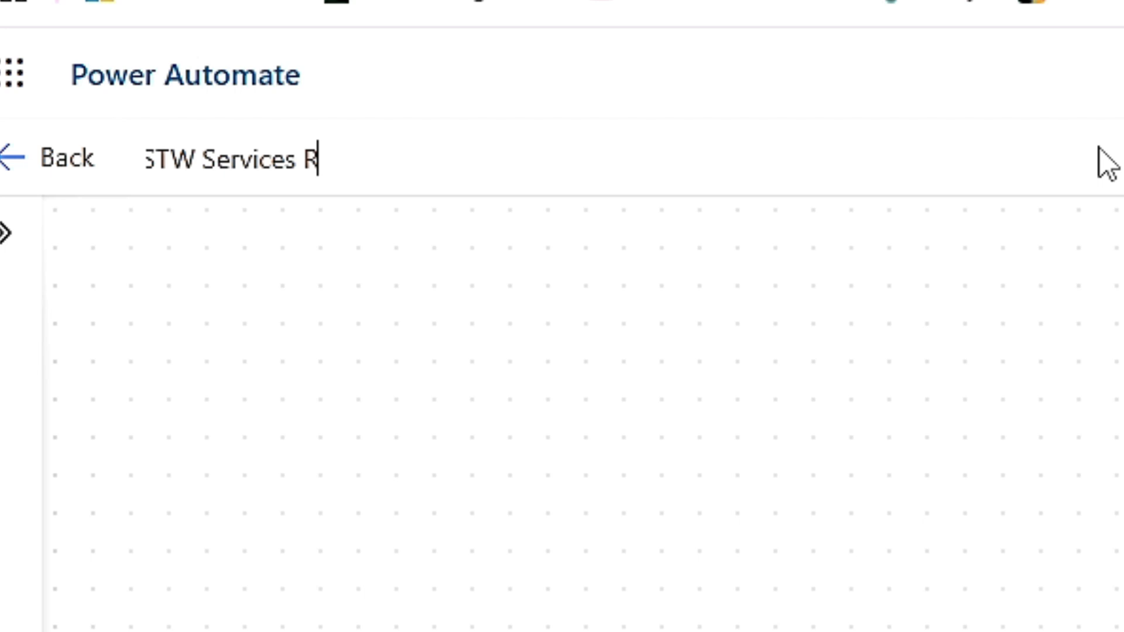
{"action": "type", "text": "bursement"}
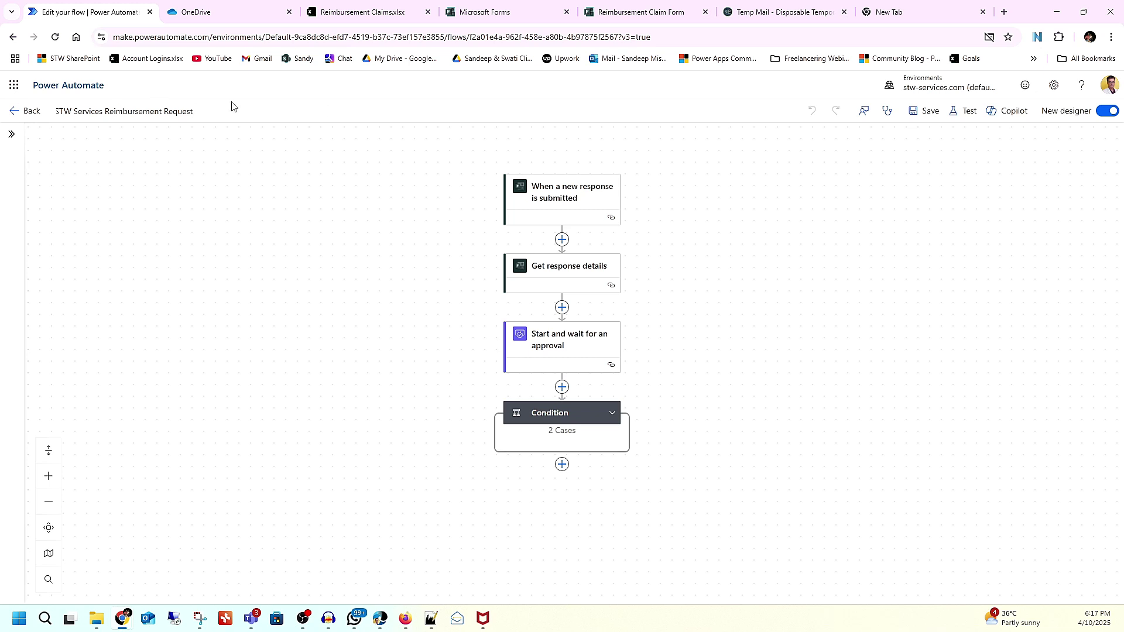
Step: Save the flow, then expand the Condition to show its True/False branches and the Approve value
{"action": "left_click", "coordinate": [927, 115]}
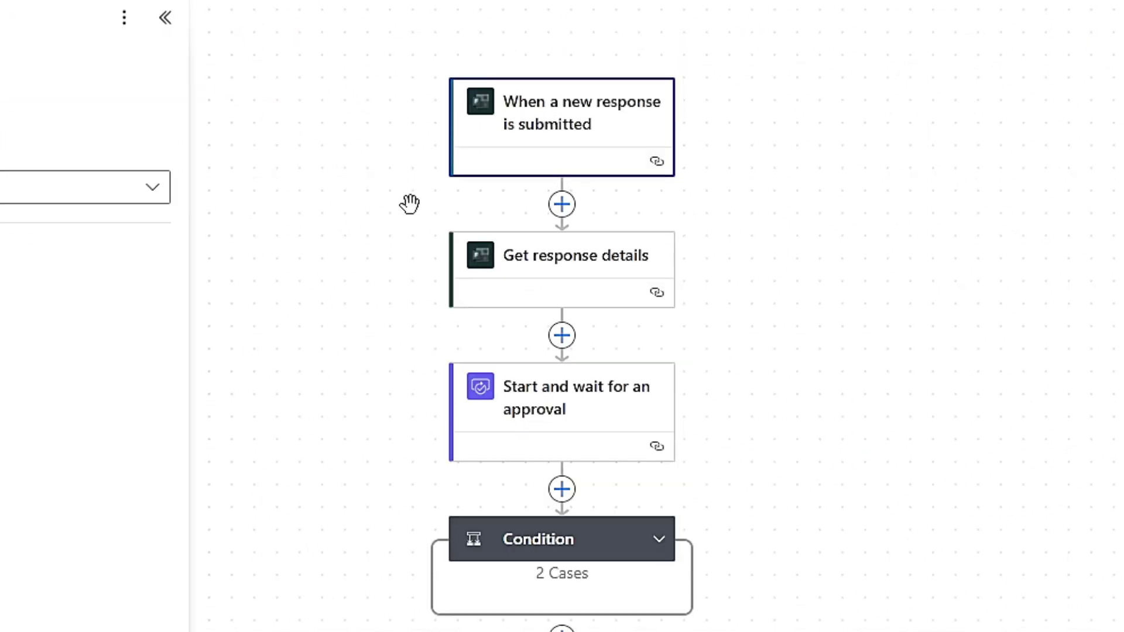
{"action": "left_click", "coordinate": [522, 258]}
{"action": "left_click", "coordinate": [555, 417]}
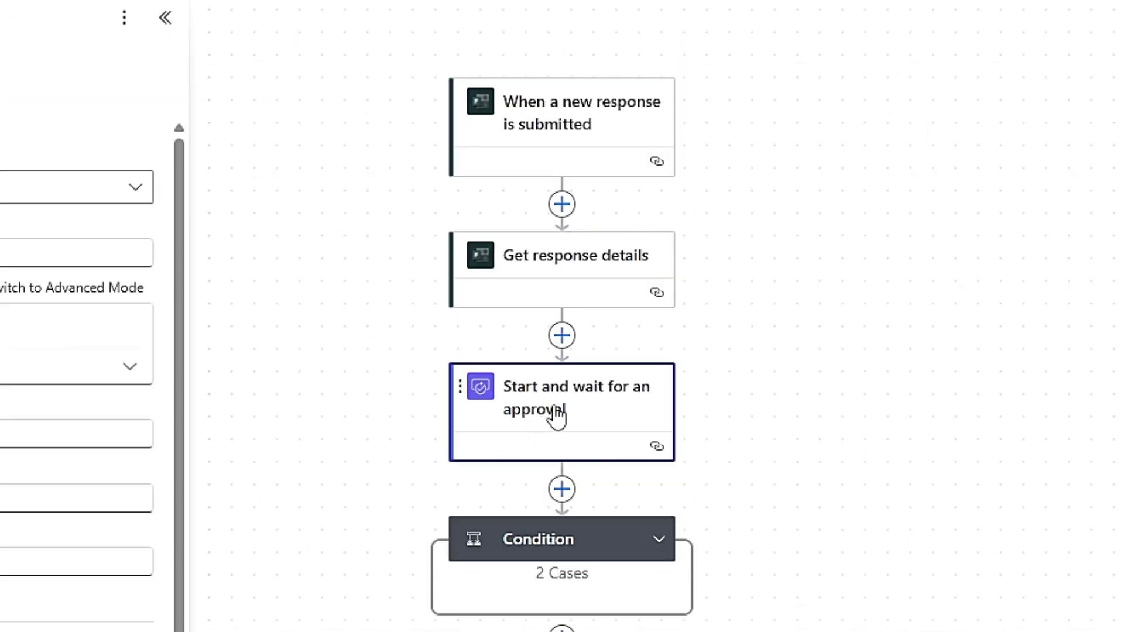
{"action": "left_click", "coordinate": [535, 547]}
{"action": "left_click", "coordinate": [656, 540]}
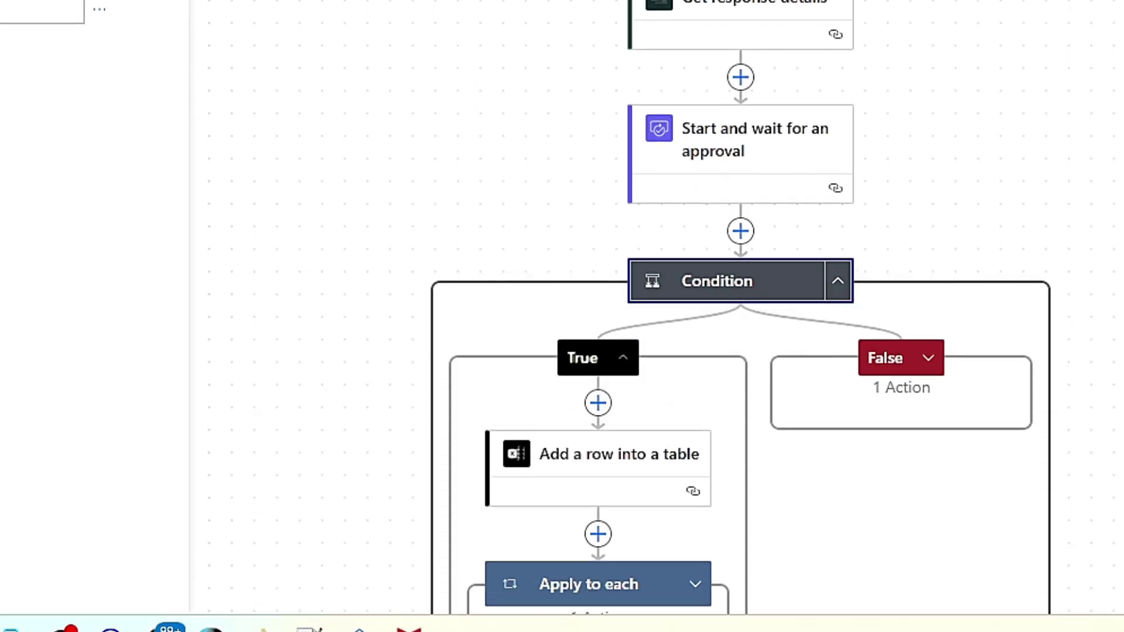
{"action": "double_click", "coordinate": [243, 290]}
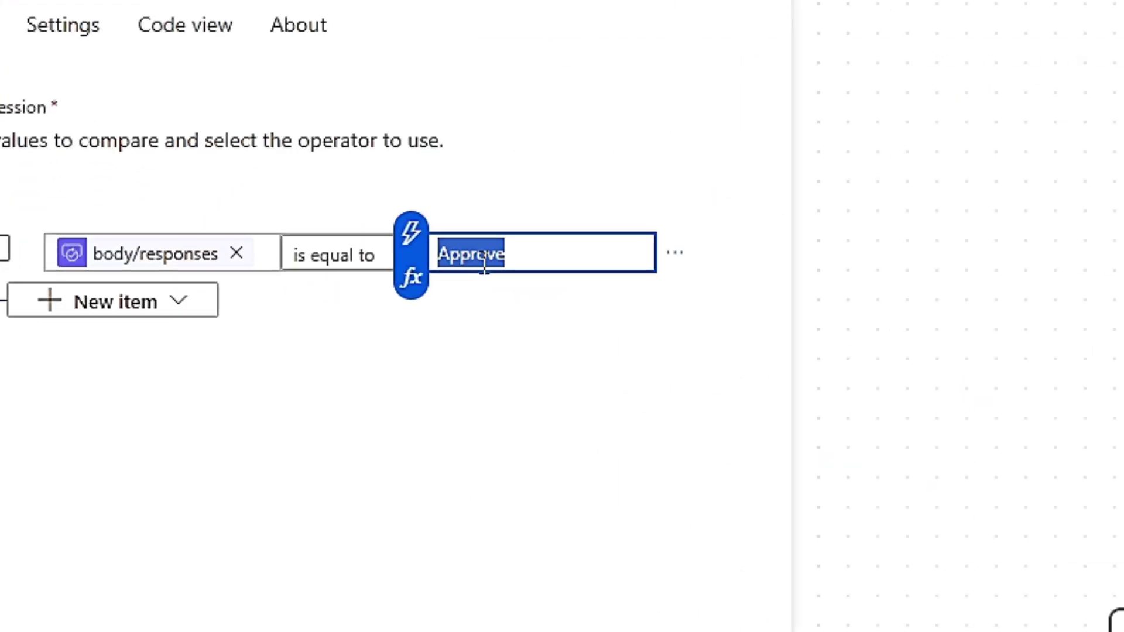
{"action": "left_click", "coordinate": [485, 12]}
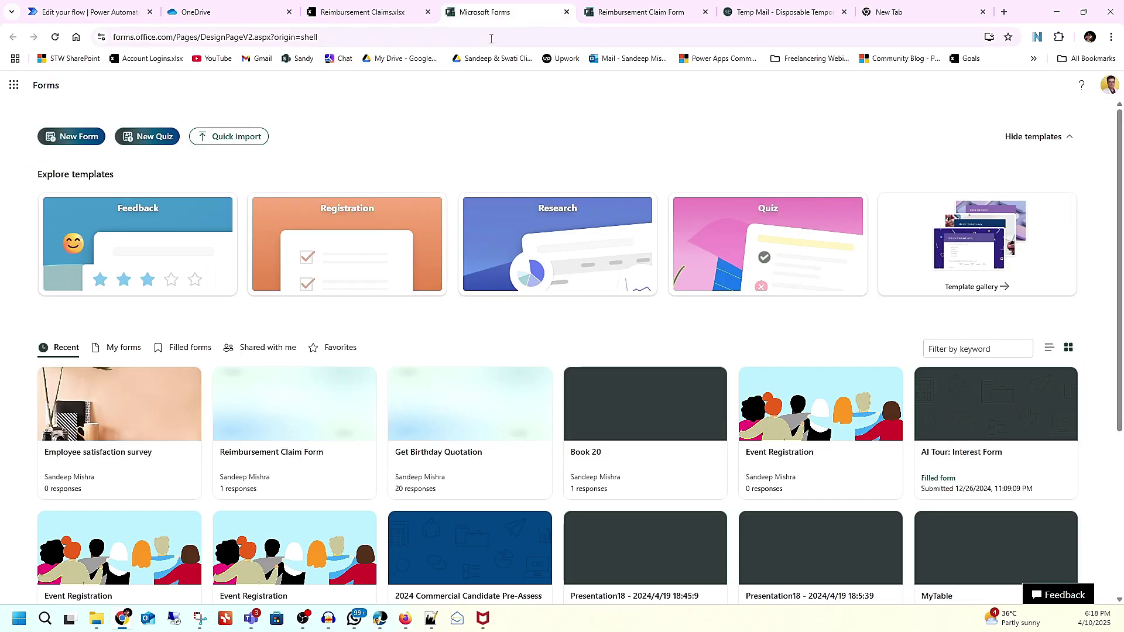
{"action": "left_click", "coordinate": [642, 12]}
{"action": "scroll", "coordinate": [392, 394], "scroll_direction": "down", "scroll_amount": 10}
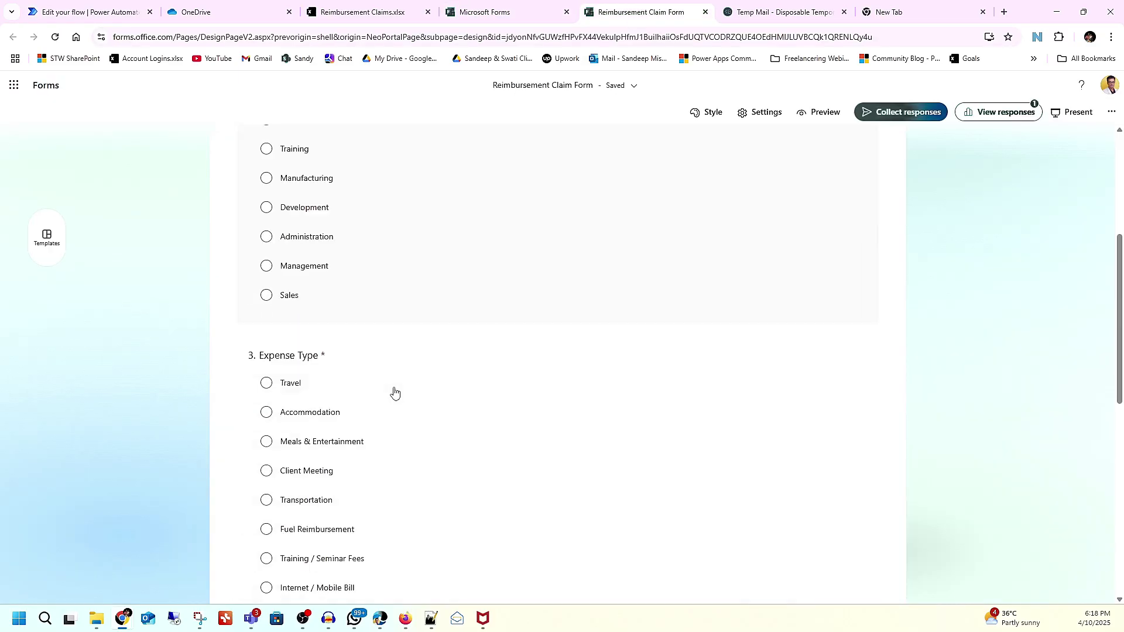
{"action": "scroll", "coordinate": [417, 401], "scroll_direction": "up", "scroll_amount": 5}
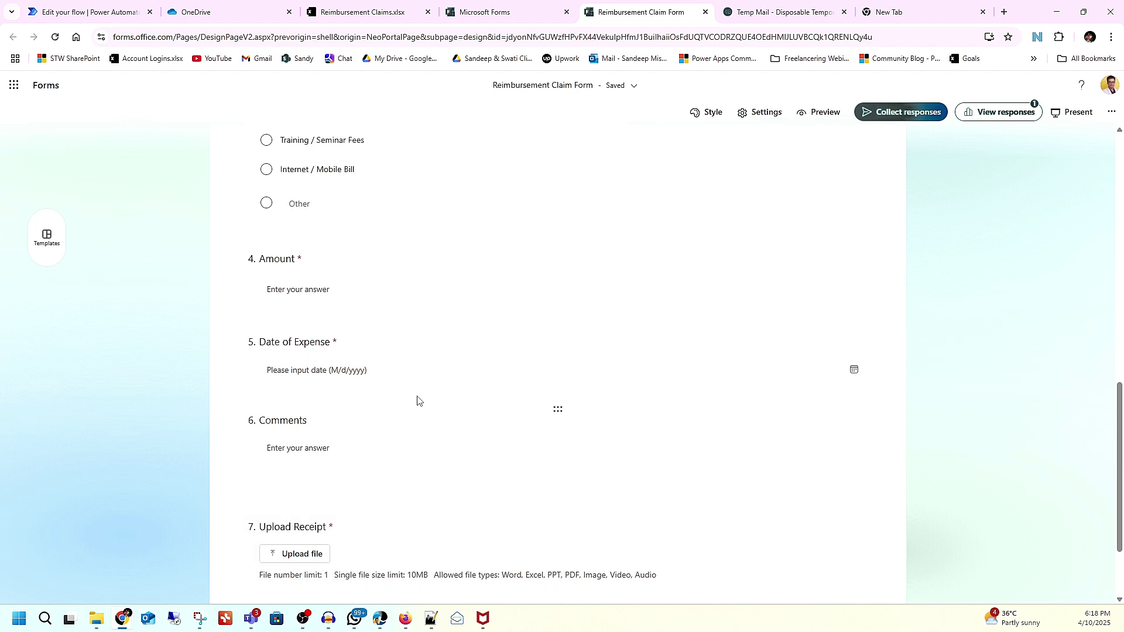
{"action": "scroll", "coordinate": [417, 401], "scroll_direction": "up", "scroll_amount": 7}
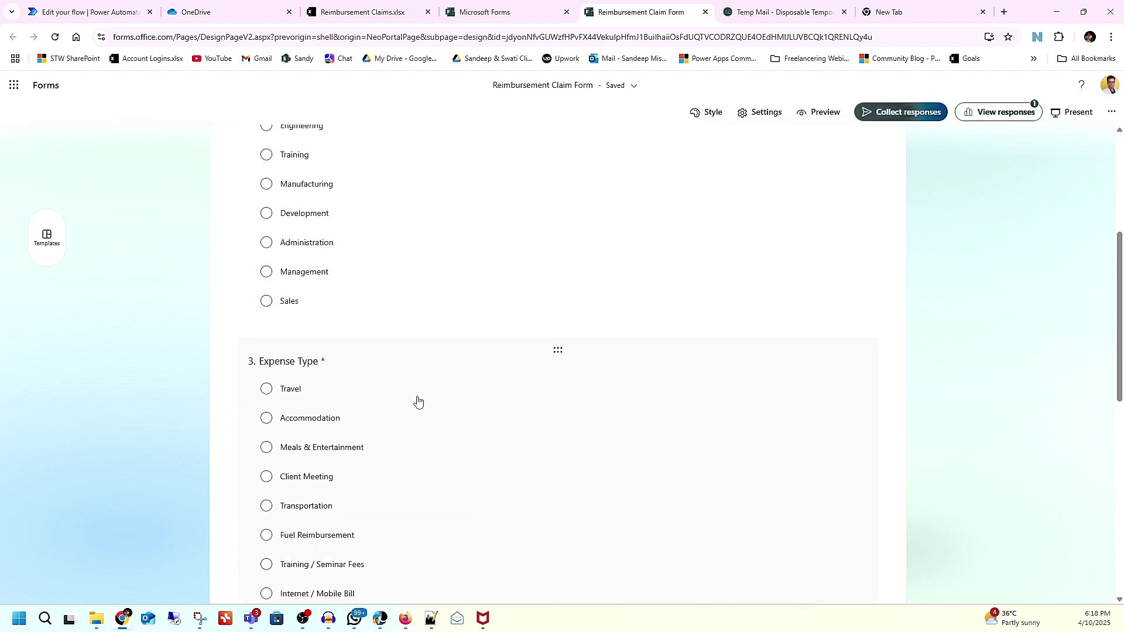
{"action": "scroll", "coordinate": [418, 401], "scroll_direction": "up", "scroll_amount": 2}
{"action": "scroll", "coordinate": [353, 354], "scroll_direction": "down", "scroll_amount": 5}
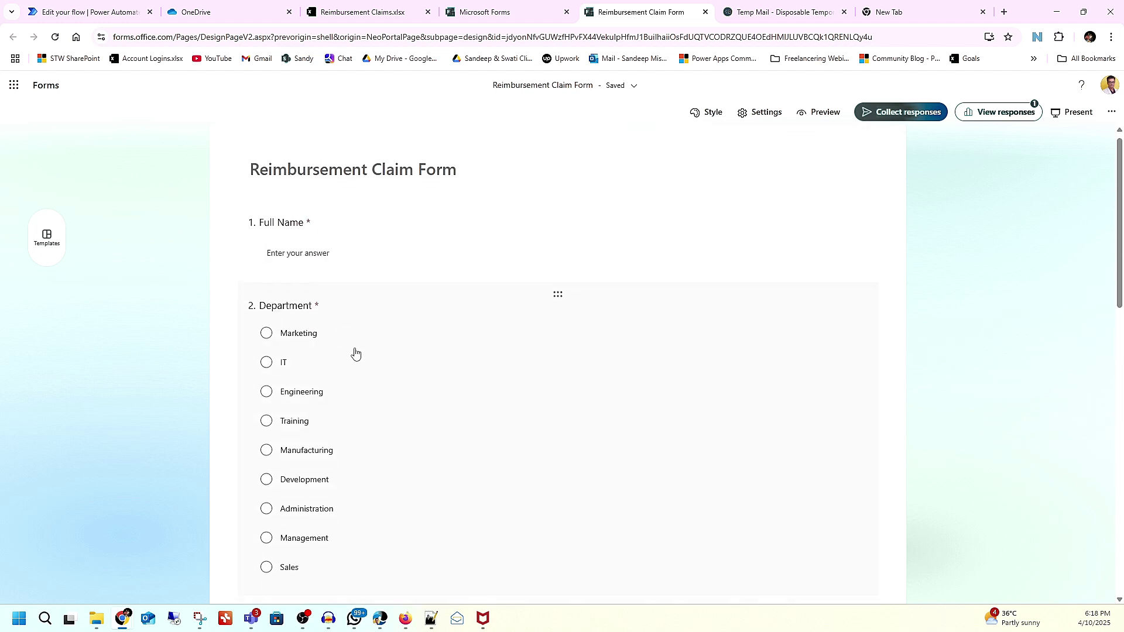
{"action": "scroll", "coordinate": [355, 353], "scroll_direction": "down", "scroll_amount": 7}
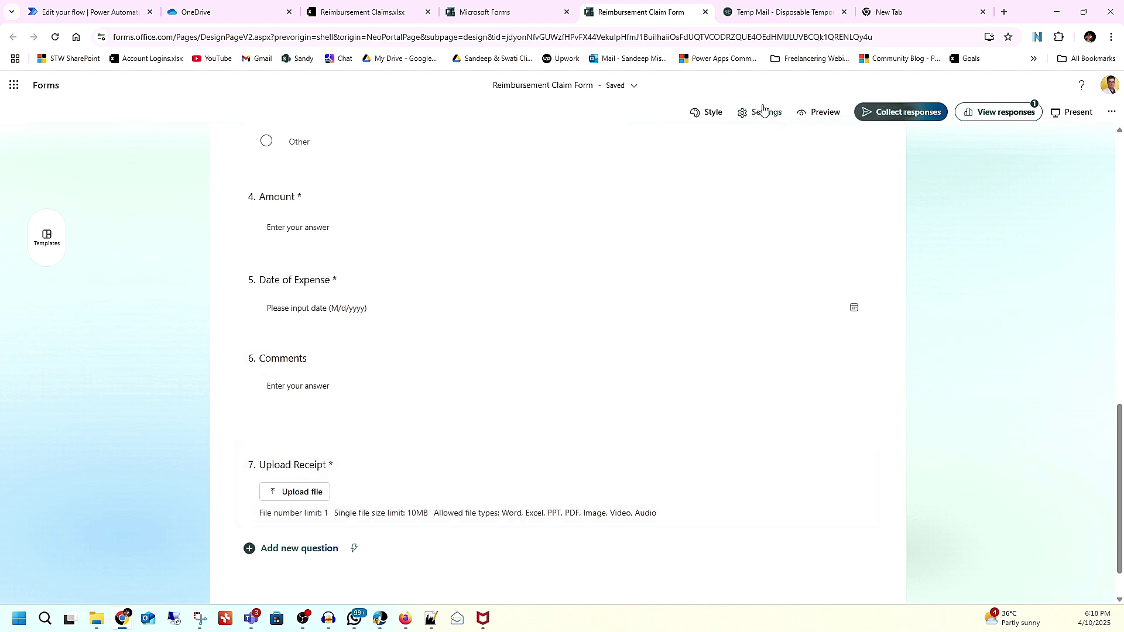
{"action": "left_click", "coordinate": [517, 18]}
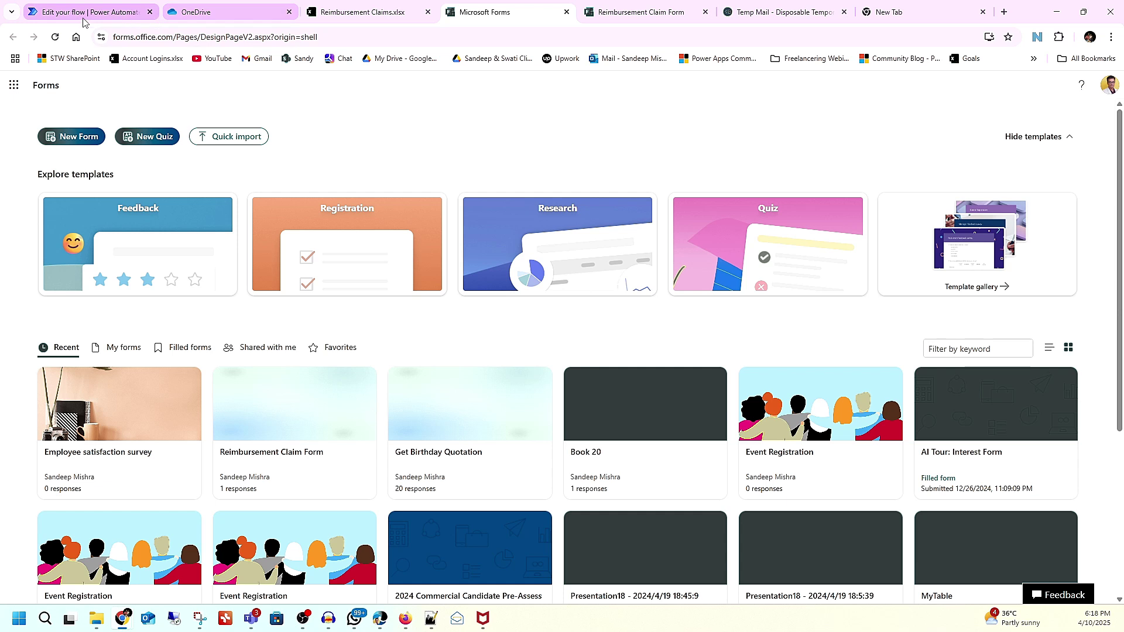
{"action": "left_click", "coordinate": [83, 20]}
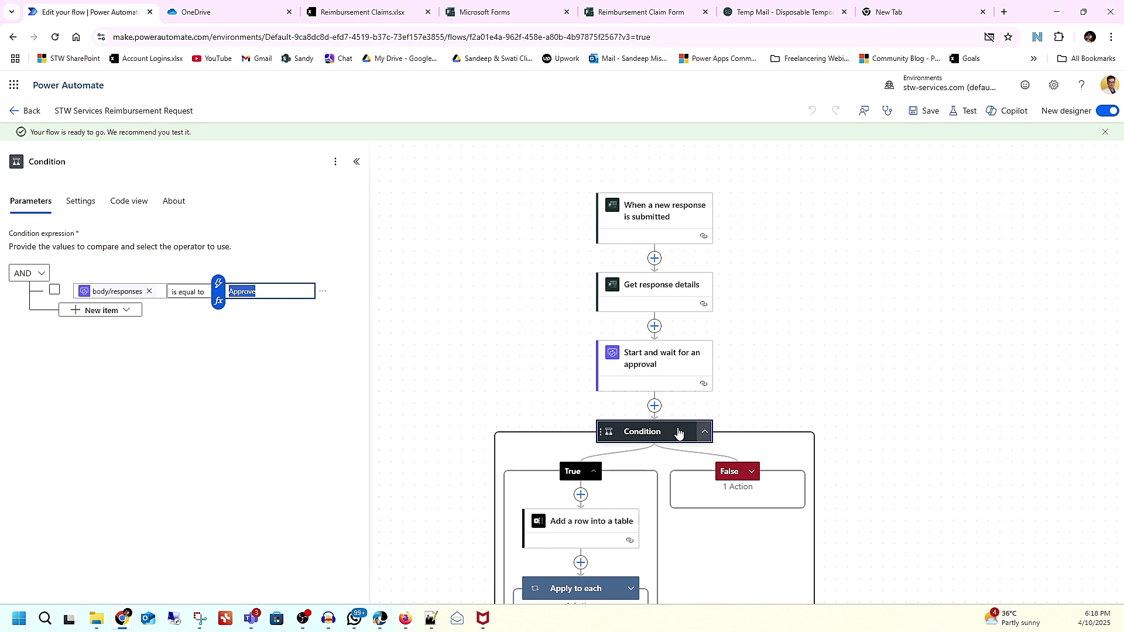
Step: Expand both Apply to each loops to review the rejection and approval email actions
{"action": "left_click", "coordinate": [743, 488]}
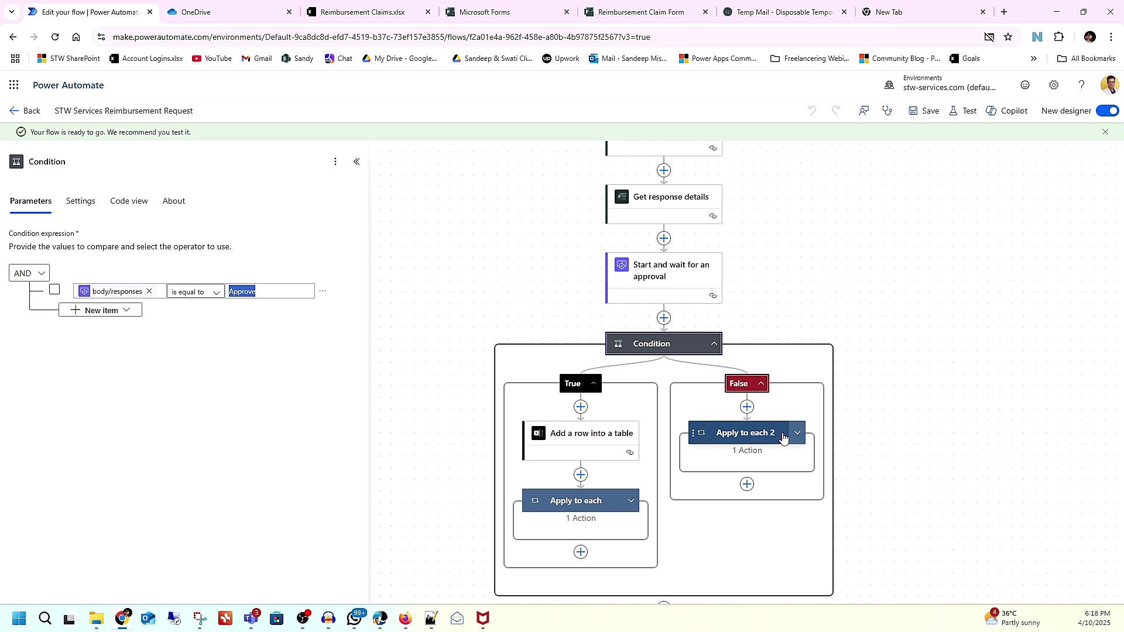
{"action": "left_click", "coordinate": [783, 438]}
{"action": "left_click", "coordinate": [796, 433]}
{"action": "left_click", "coordinate": [783, 490]}
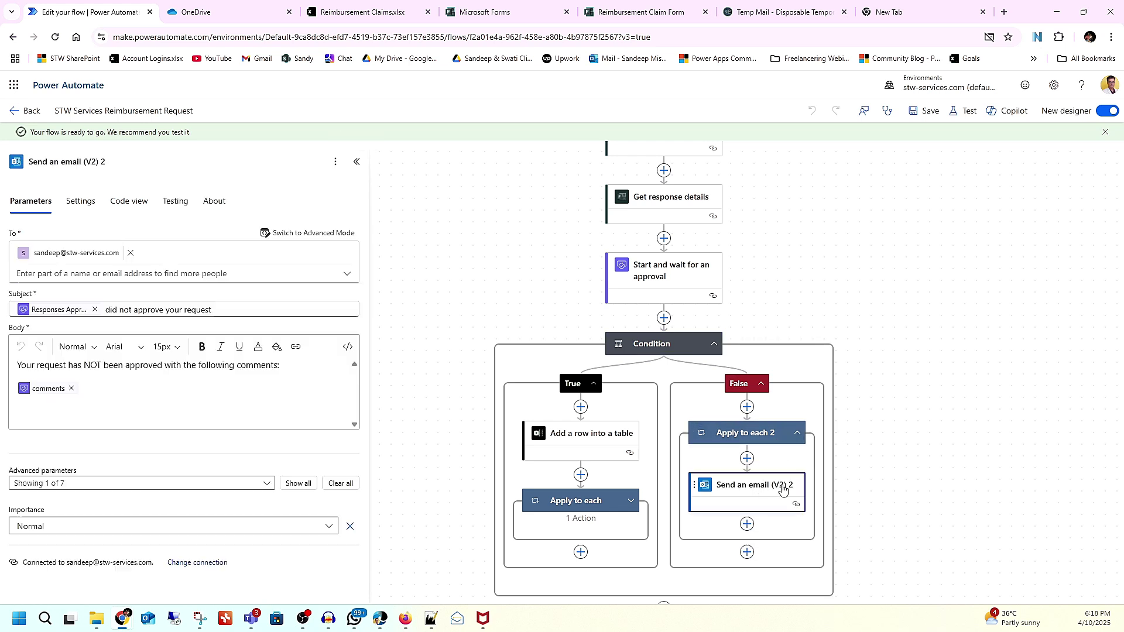
{"action": "left_click", "coordinate": [631, 501]}
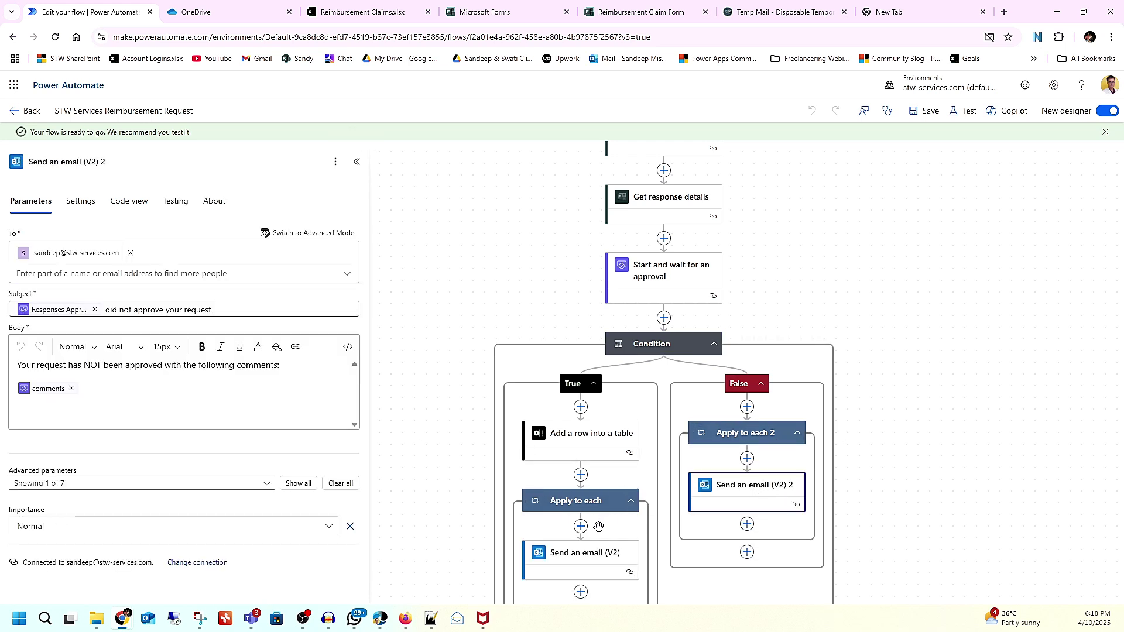
{"action": "left_click", "coordinate": [587, 562]}
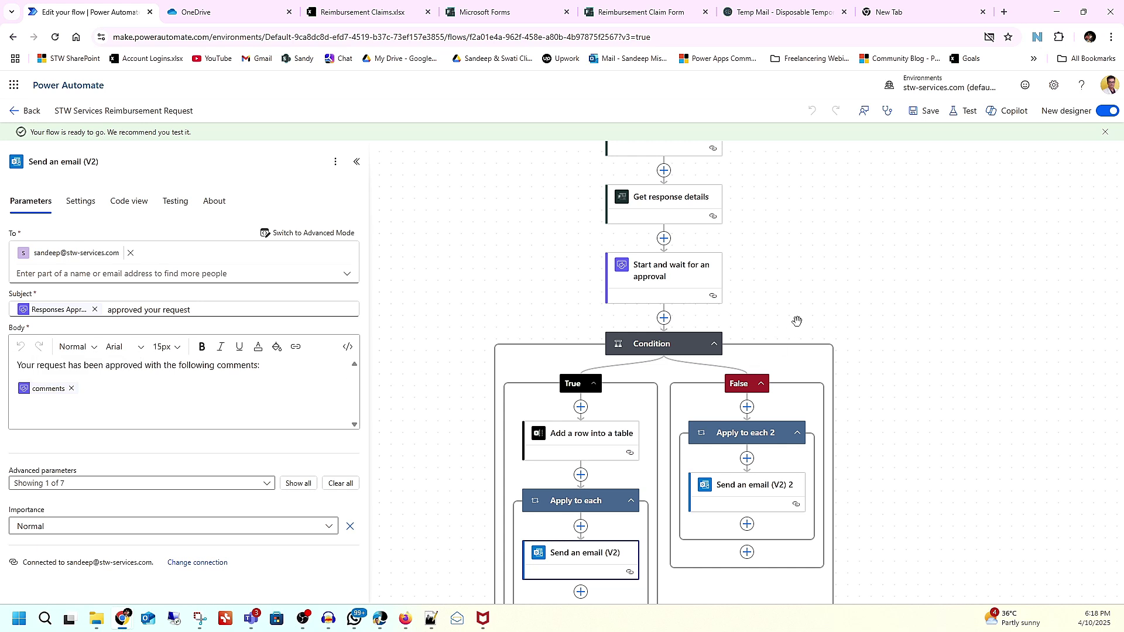
{"action": "scroll", "coordinate": [795, 324], "scroll_direction": "up", "scroll_amount": 2}
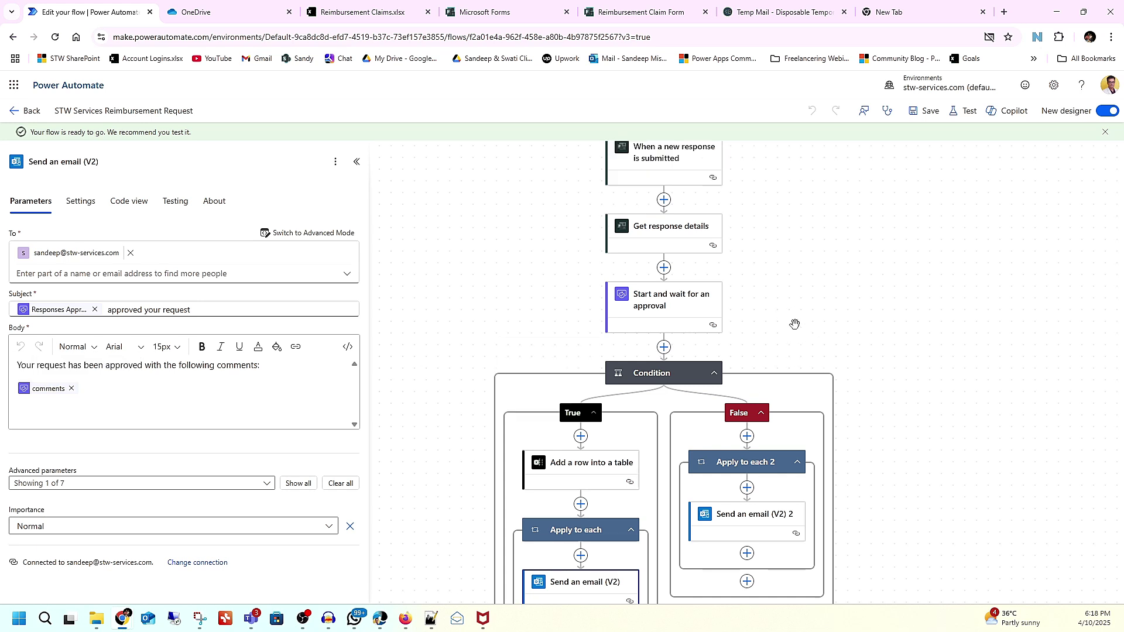
Step: Start a manual test of the flow and switch to the Reimbursement Claim Form
{"action": "left_click", "coordinate": [964, 113]}
{"action": "left_click", "coordinate": [933, 143]}
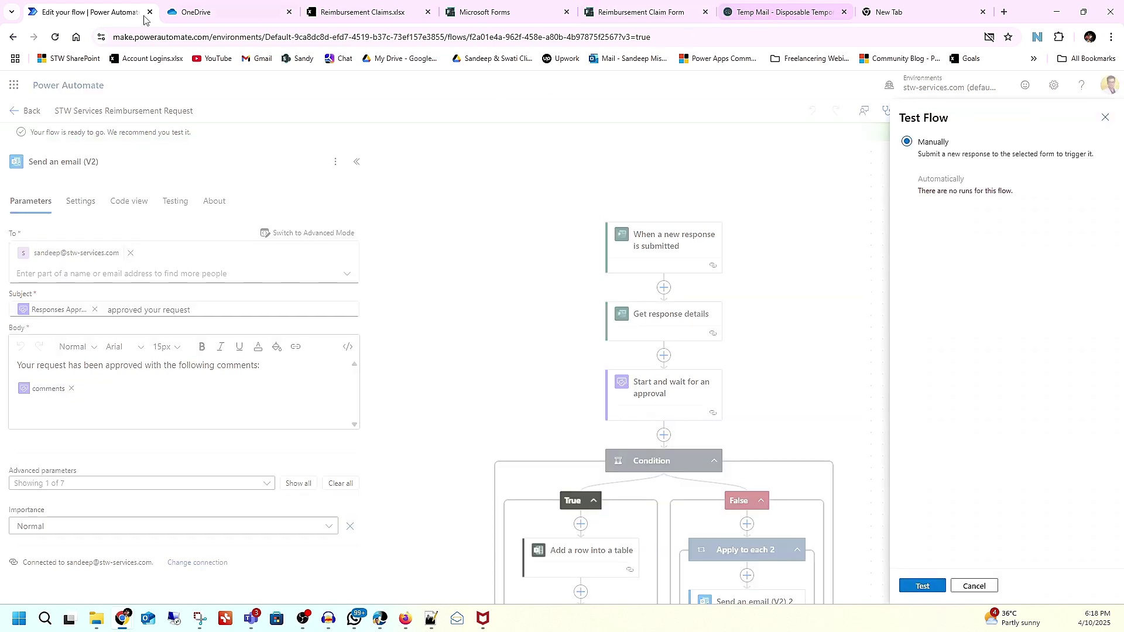
{"action": "left_click", "coordinate": [647, 15]}
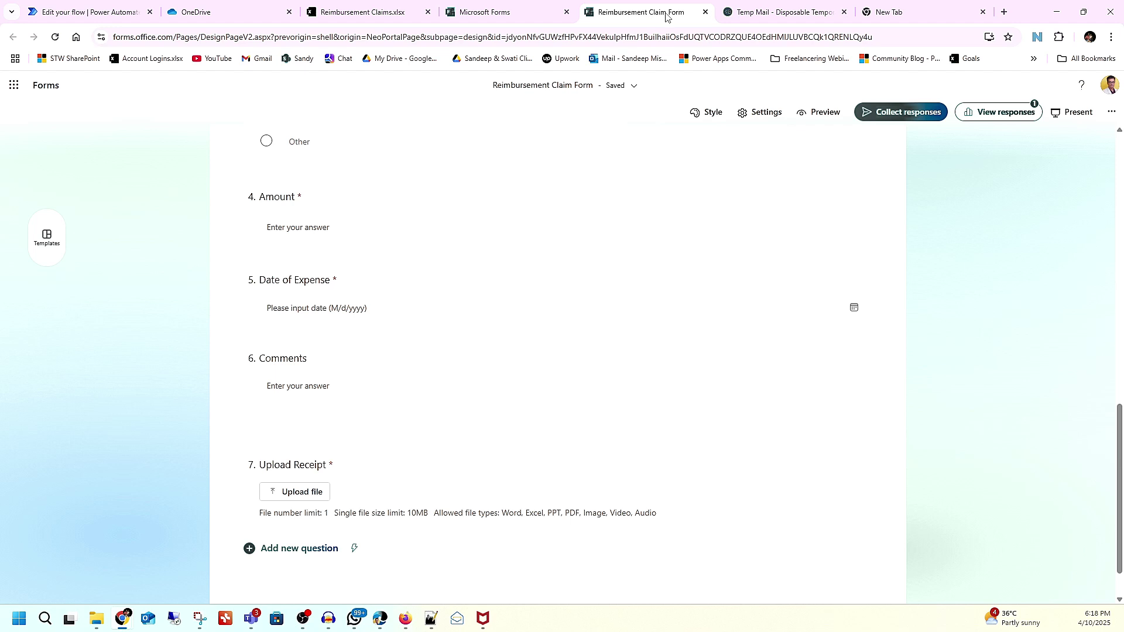
Step: Preview the form, enter the requester's full name, and choose Marketing as department
{"action": "left_click", "coordinate": [902, 114]}
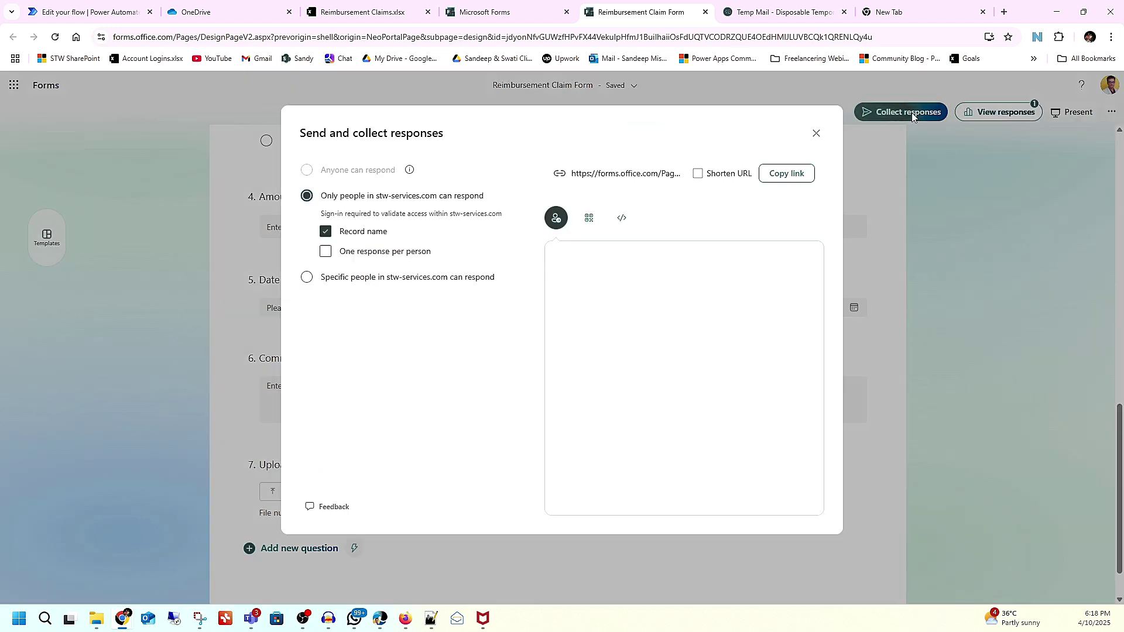
{"action": "left_click", "coordinate": [816, 132]}
{"action": "left_click", "coordinate": [826, 115]}
{"action": "left_click", "coordinate": [335, 277]}
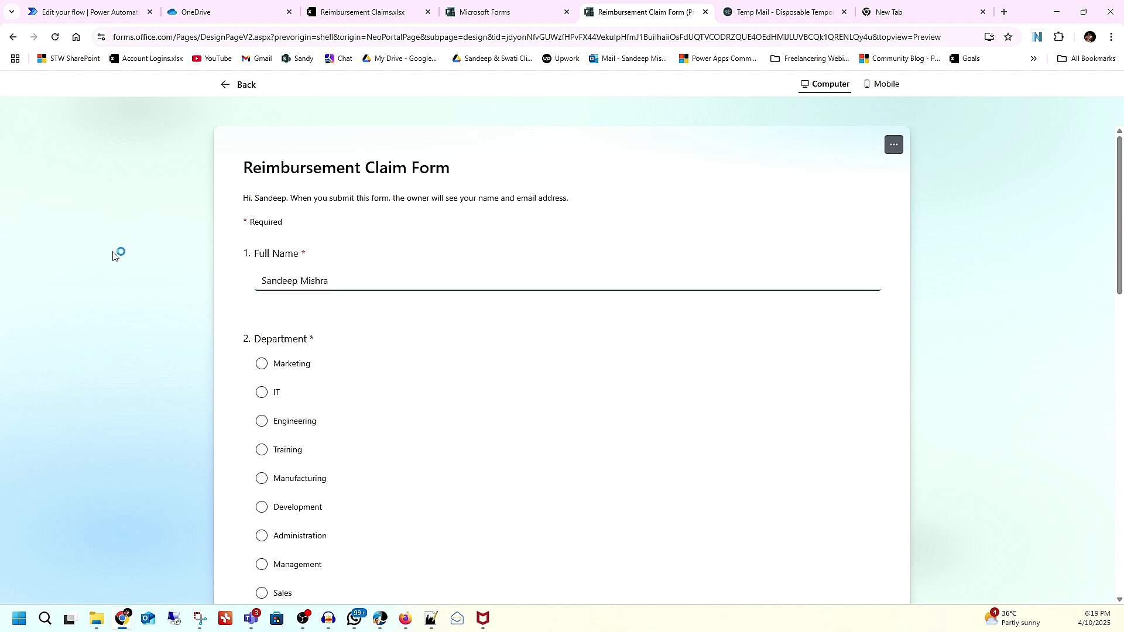
{"action": "left_click", "coordinate": [261, 363]}
Step: Choose Travel as the expense type and enter an amount of 50000
{"action": "scroll", "coordinate": [504, 315], "scroll_direction": "down", "scroll_amount": 2}
{"action": "scroll", "coordinate": [503, 316], "scroll_direction": "down", "scroll_amount": 6}
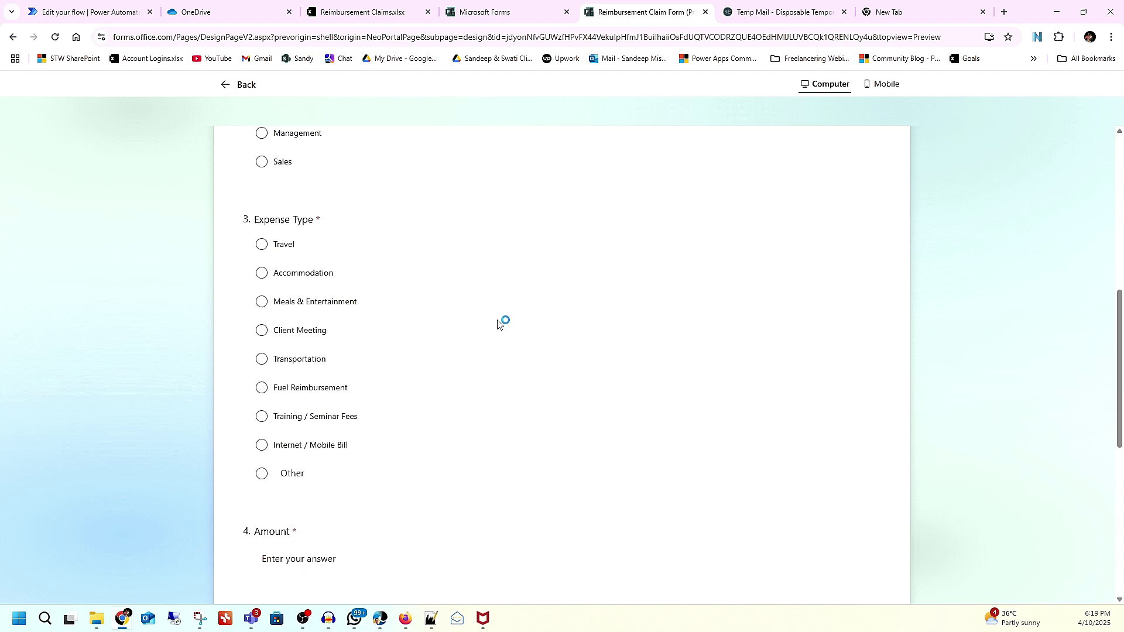
{"action": "scroll", "coordinate": [319, 263], "scroll_direction": "up", "scroll_amount": 2}
{"action": "left_click", "coordinate": [282, 267]}
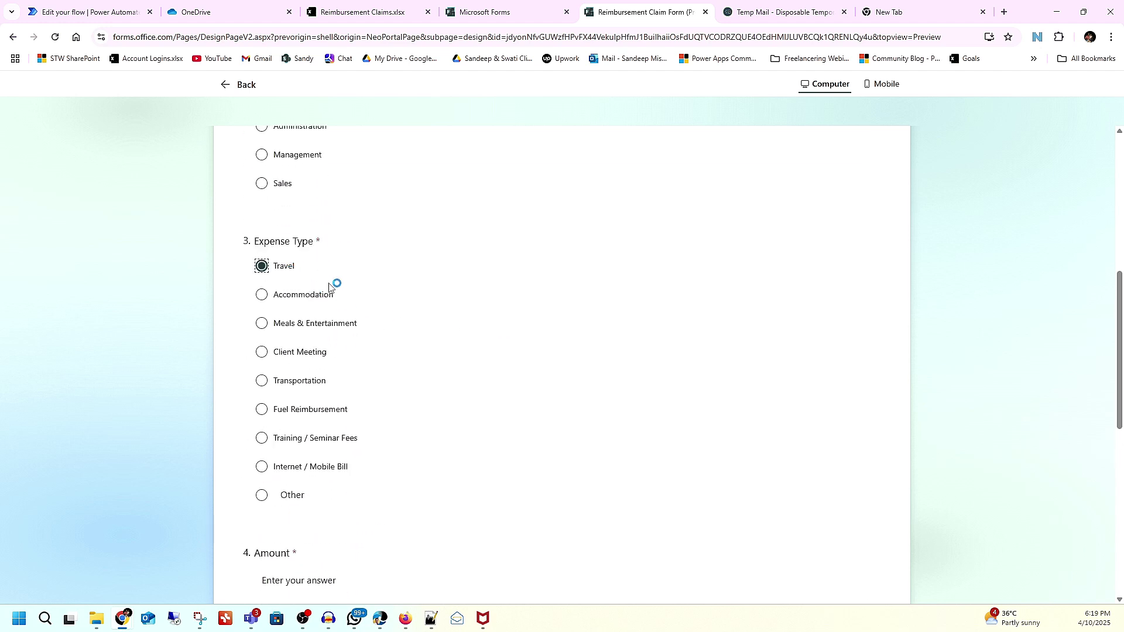
{"action": "scroll", "coordinate": [381, 336], "scroll_direction": "down", "scroll_amount": 3}
{"action": "left_click", "coordinate": [300, 406]}
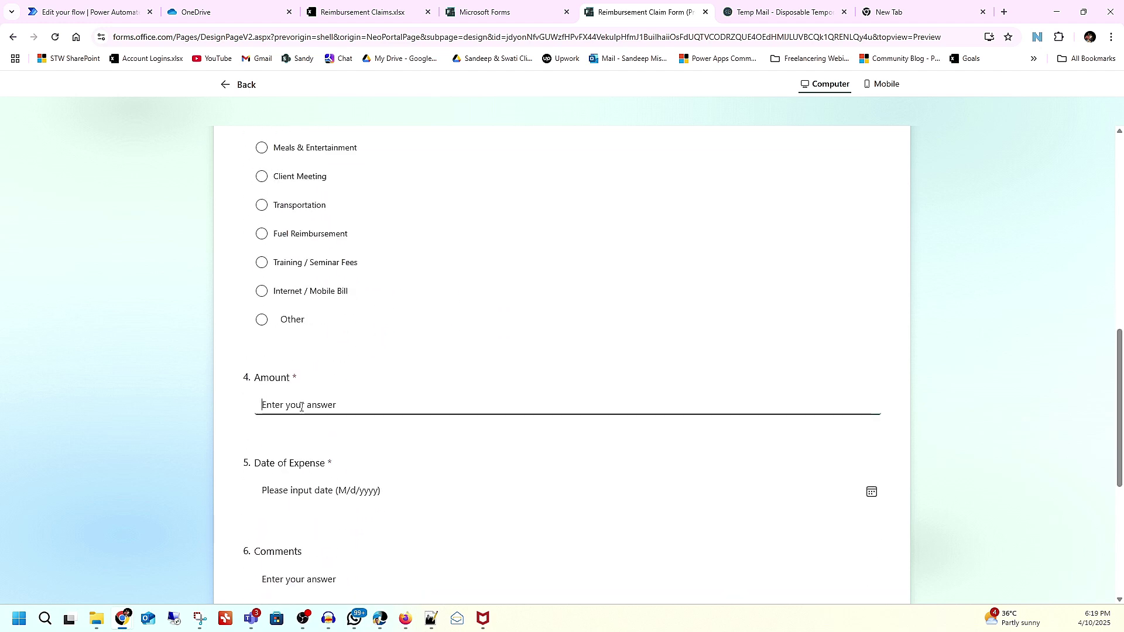
{"action": "type", "text": "50000"}
Step: Set the expense date to 4/9/2025 and comment 'I went to mumbai'
{"action": "left_click", "coordinate": [323, 486]}
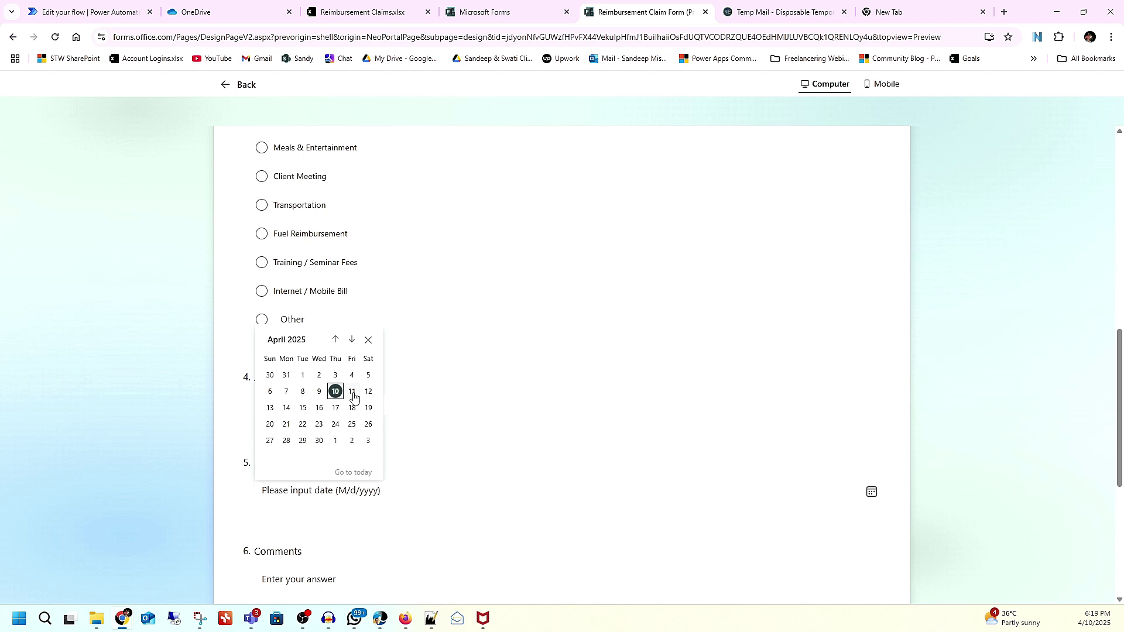
{"action": "left_click", "coordinate": [318, 391]}
{"action": "scroll", "coordinate": [442, 472], "scroll_direction": "down", "scroll_amount": 3}
{"action": "left_click", "coordinate": [353, 415]}
{"action": "type", "text": "I went to mumbai"}
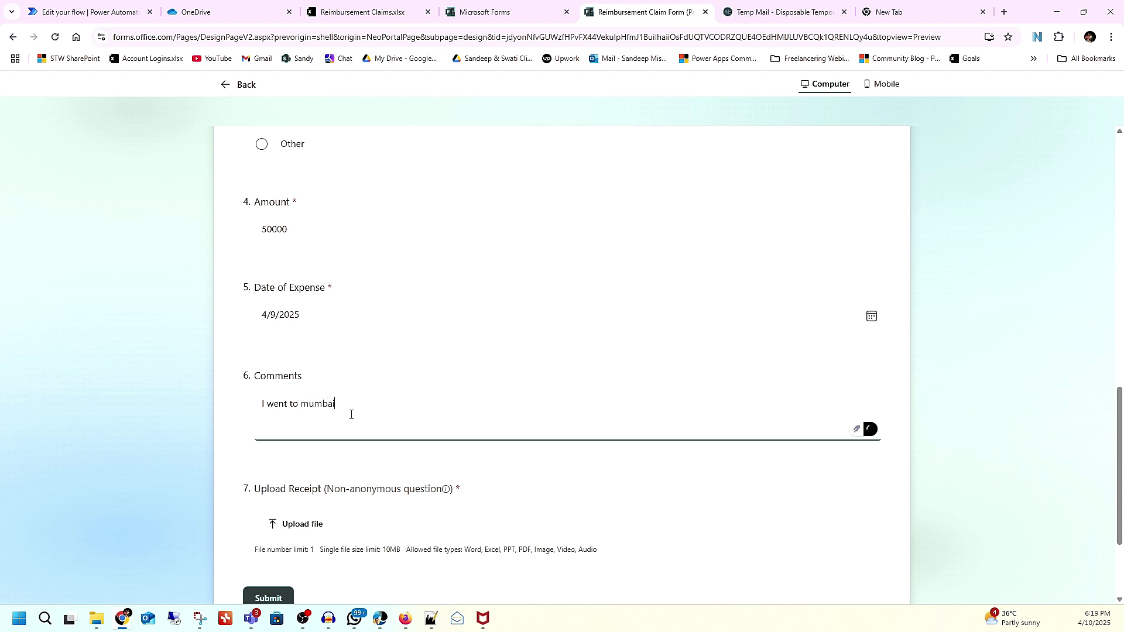
Step: Attach Meeting 295.pdf as the receipt and submit the claim form
{"action": "left_click", "coordinate": [295, 524]}
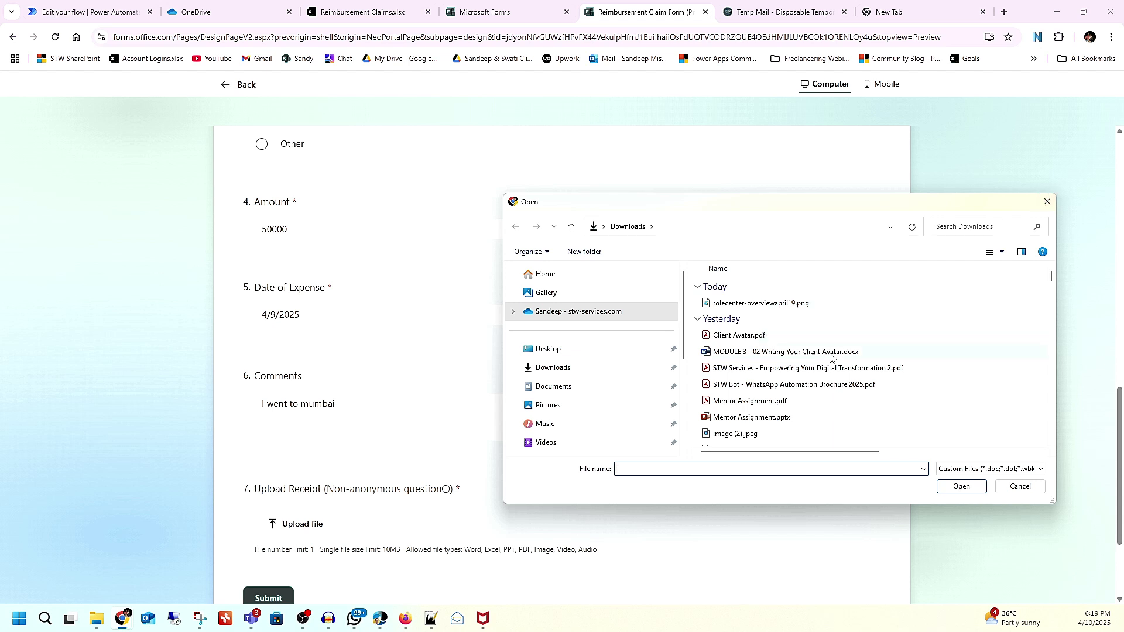
{"action": "scroll", "coordinate": [831, 357], "scroll_direction": "down", "scroll_amount": 1}
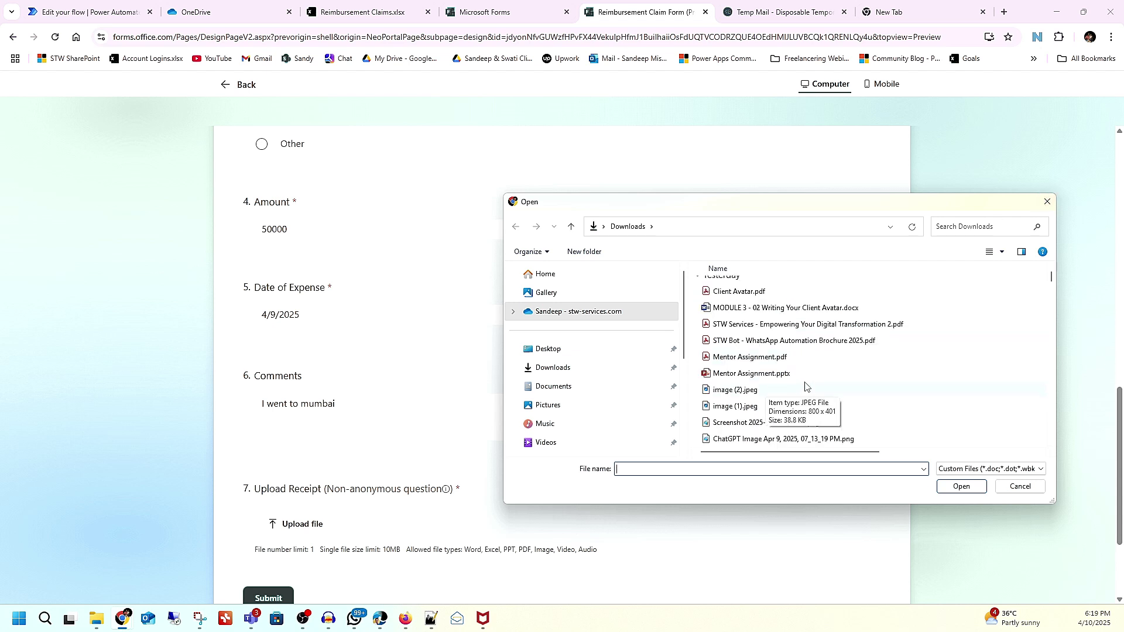
{"action": "scroll", "coordinate": [807, 386], "scroll_direction": "down", "scroll_amount": 1}
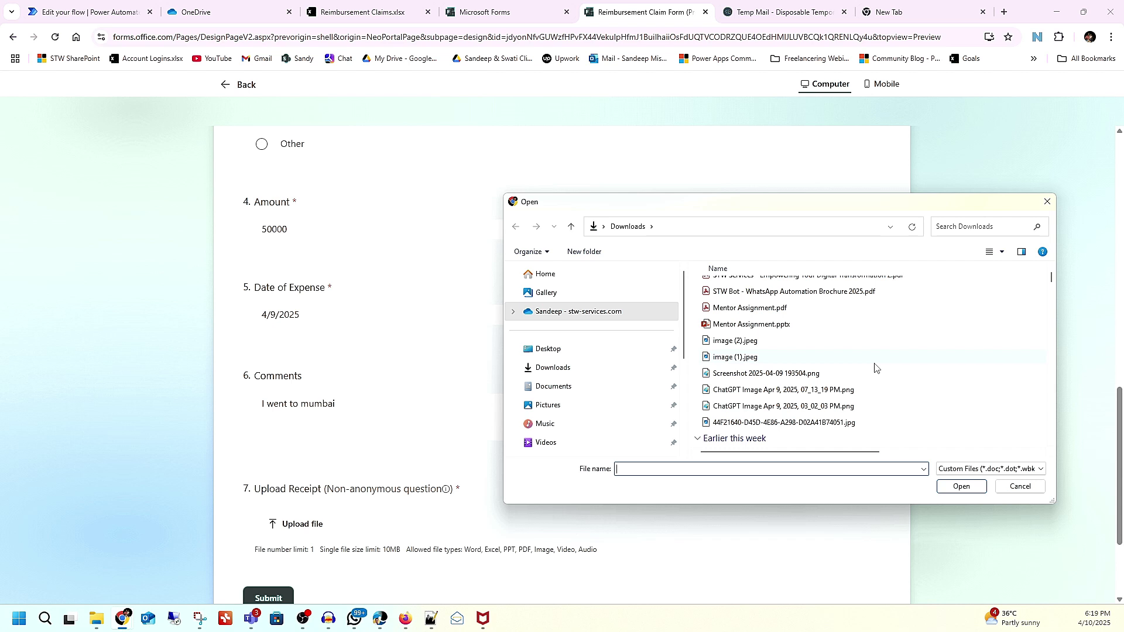
{"action": "scroll", "coordinate": [876, 368], "scroll_direction": "down", "scroll_amount": 5}
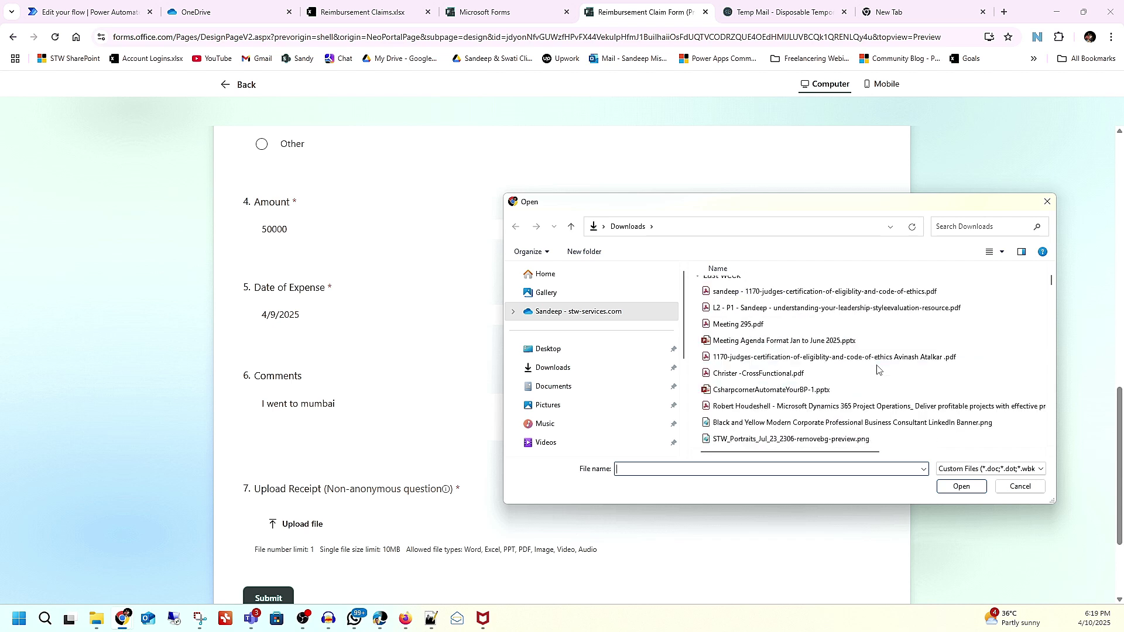
{"action": "scroll", "coordinate": [877, 369], "scroll_direction": "up", "scroll_amount": 1}
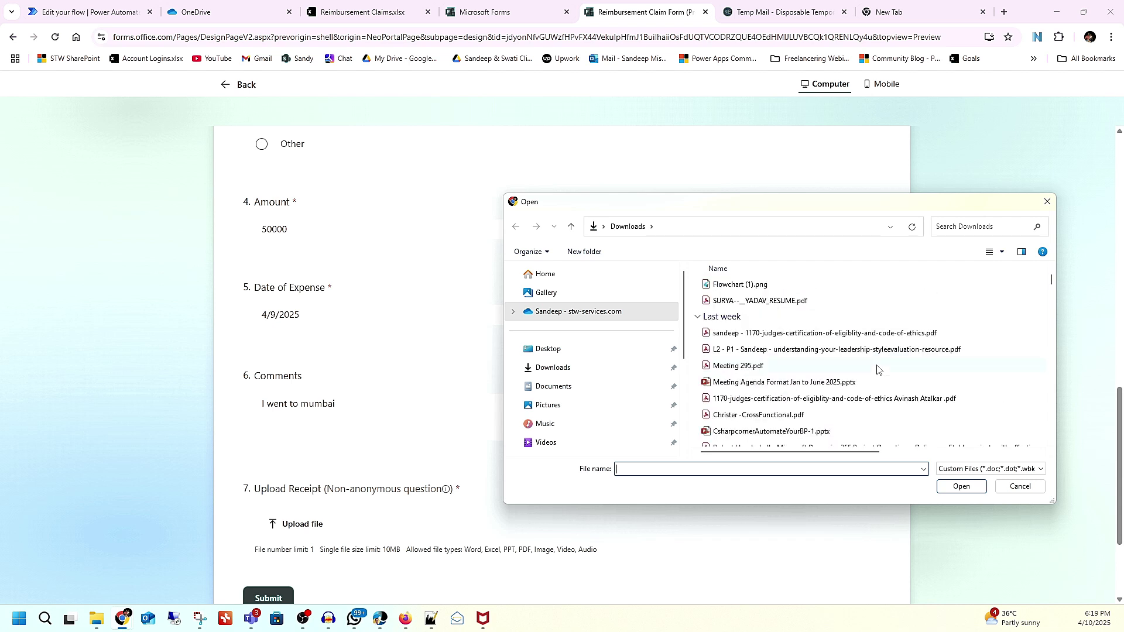
{"action": "left_click", "coordinate": [758, 373]}
{"action": "left_click", "coordinate": [961, 487]}
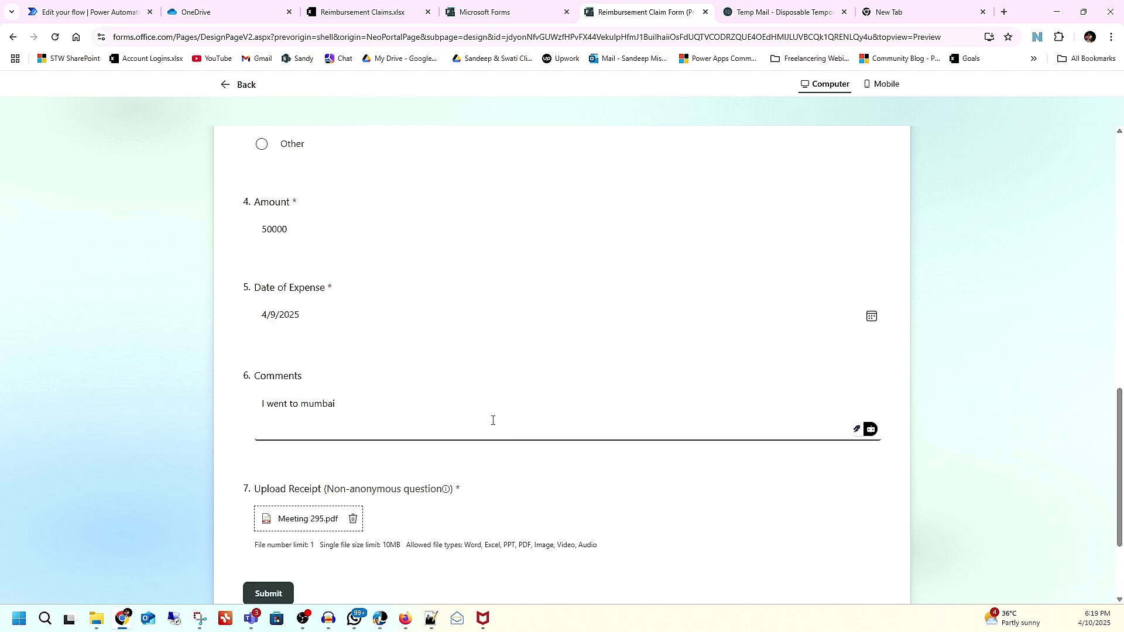
{"action": "left_click", "coordinate": [261, 603]}
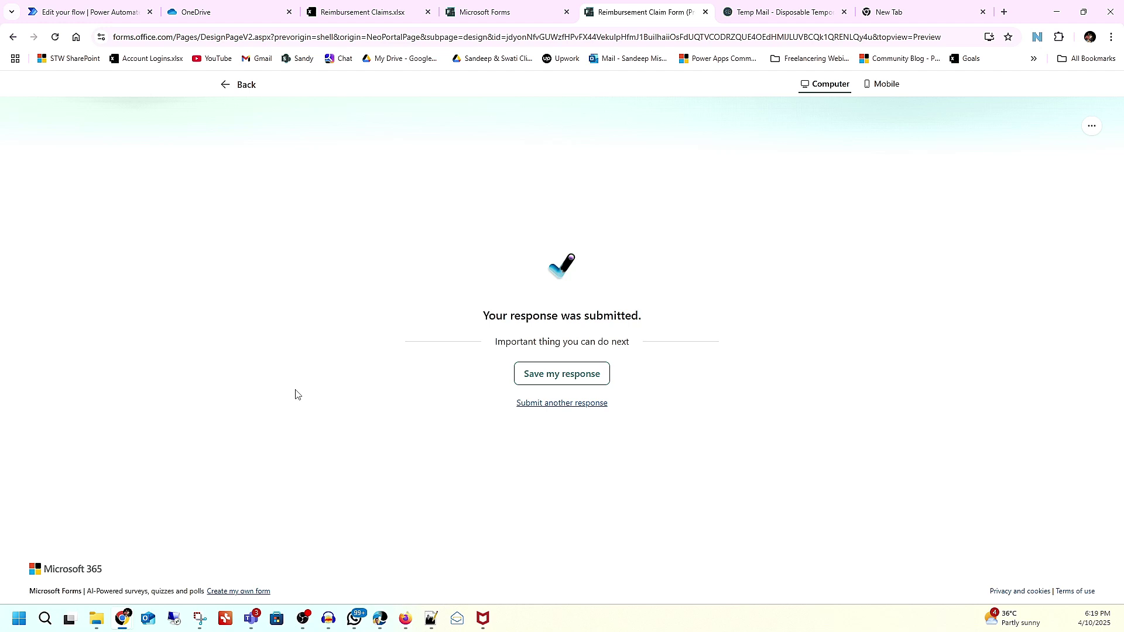
Step: Run the flow test so it waits for a form response, then begin a fresh claim response
{"action": "left_click", "coordinate": [110, 19]}
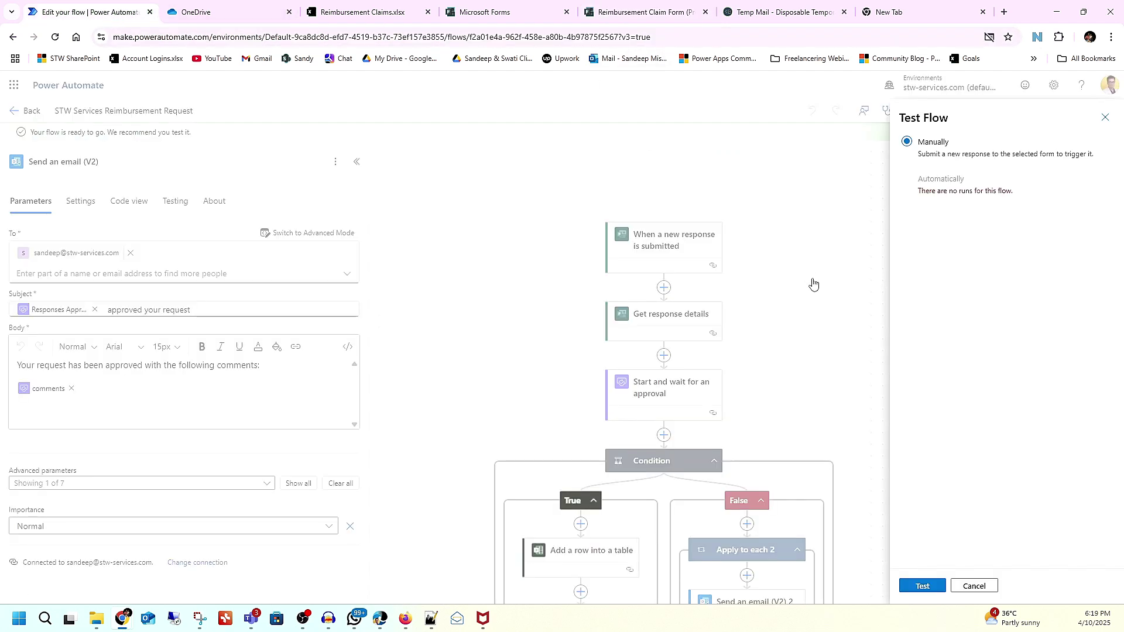
{"action": "left_click", "coordinate": [924, 585]}
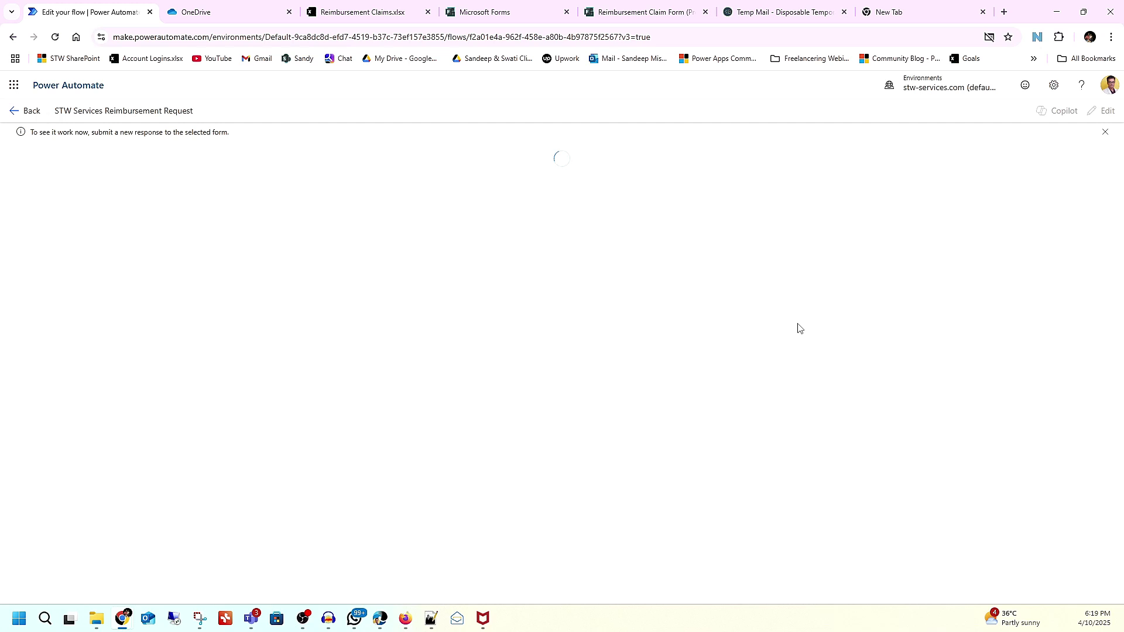
{"action": "left_click", "coordinate": [617, 13]}
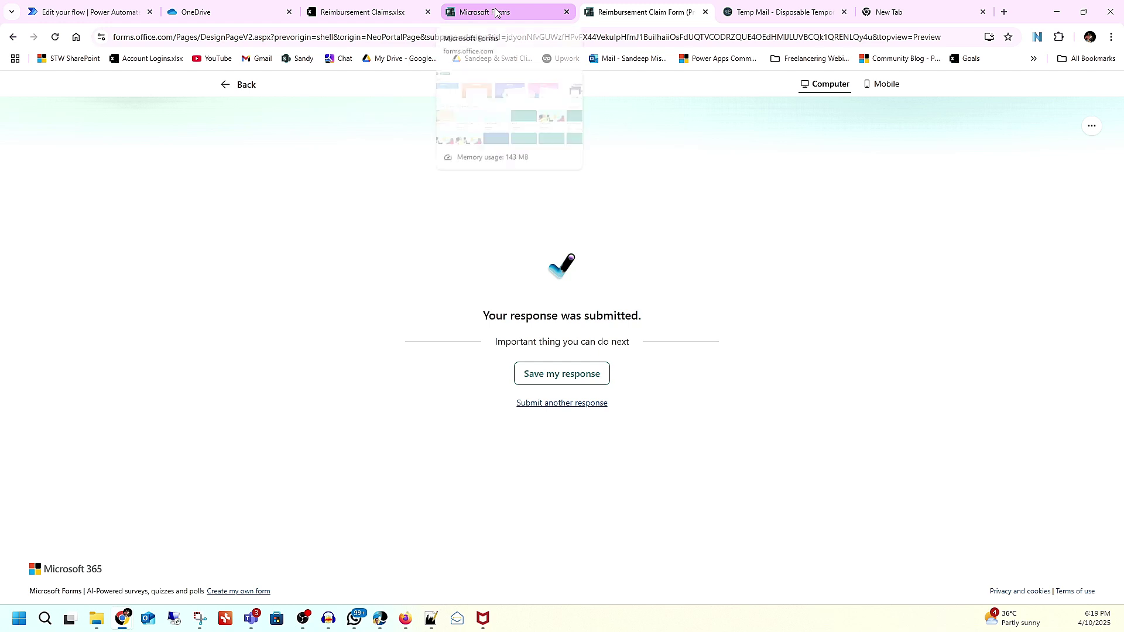
{"action": "left_click", "coordinate": [560, 404]}
Step: Enter the requester's full name, Marketing department, Travel expense type and the claim amount
{"action": "left_click", "coordinate": [299, 282]}
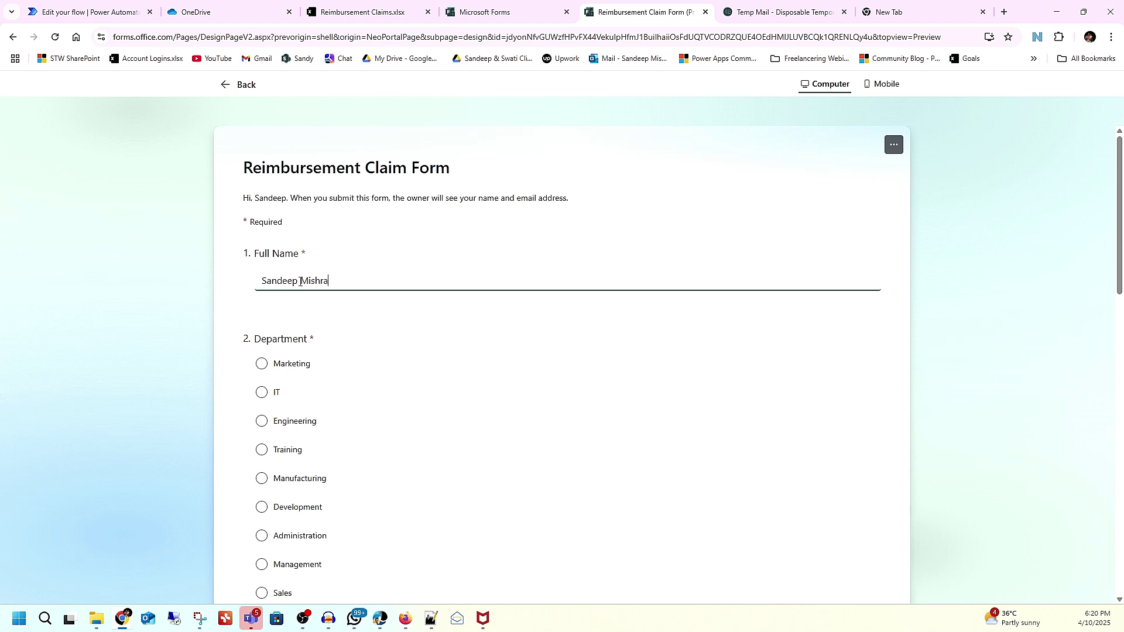
{"action": "left_click", "coordinate": [304, 366]}
{"action": "scroll", "coordinate": [345, 378], "scroll_direction": "down", "scroll_amount": 6}
{"action": "left_click", "coordinate": [291, 332]}
{"action": "scroll", "coordinate": [350, 349], "scroll_direction": "down", "scroll_amount": 5}
{"action": "left_click", "coordinate": [305, 346]}
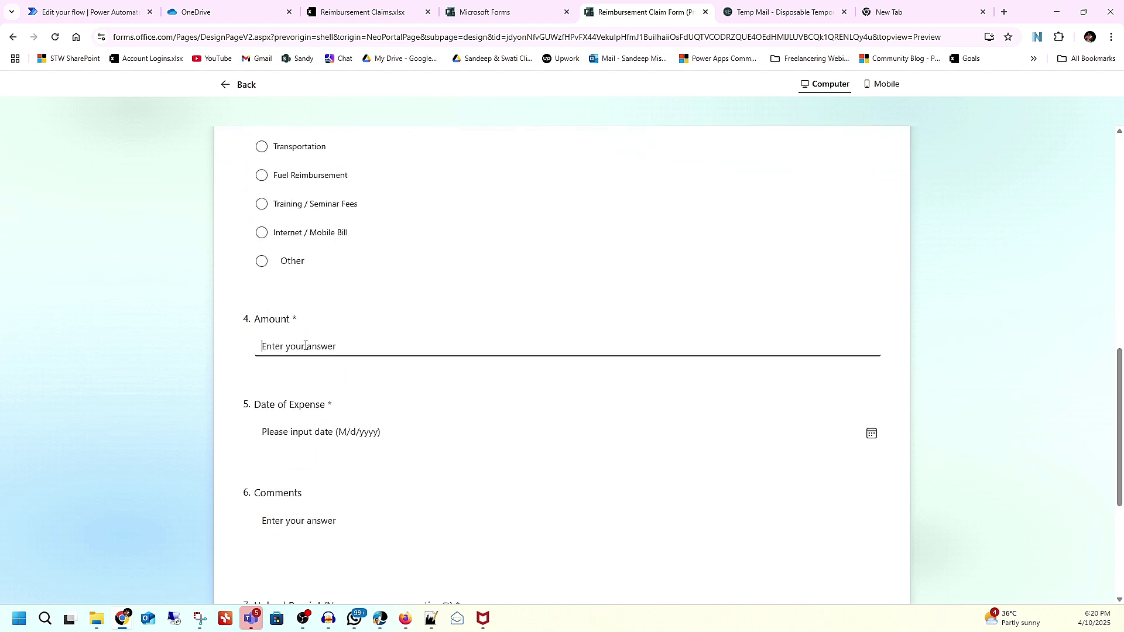
{"action": "type", "text": "50"}
Step: Set the expense date to April 9, 2025 and write the Mumbai trip comment, fixing its capitalization
{"action": "left_click", "coordinate": [292, 438]}
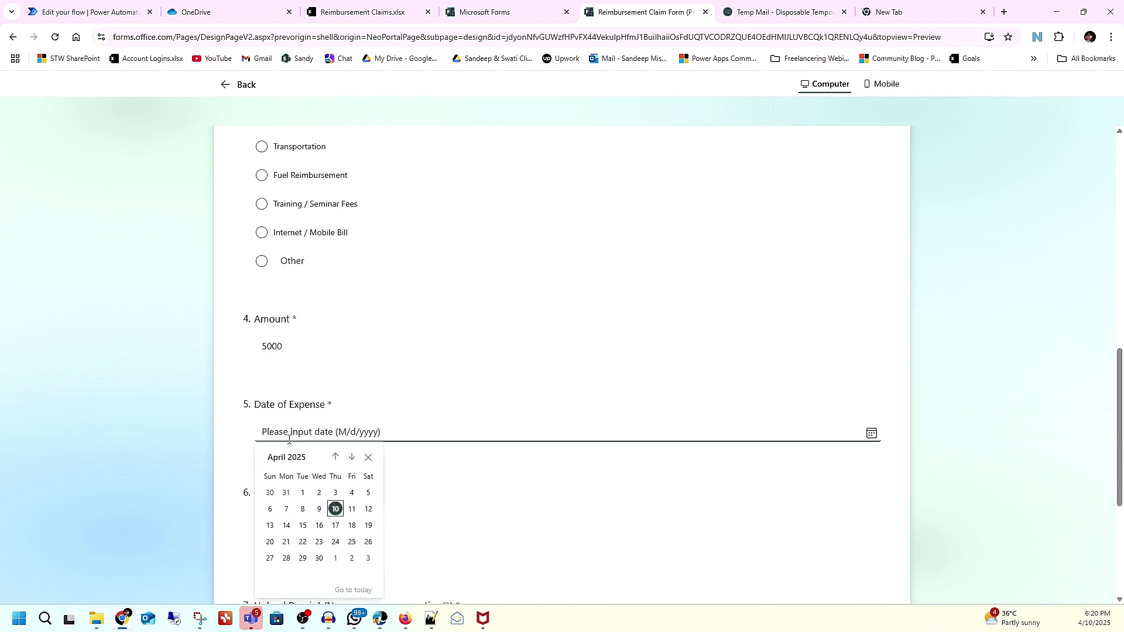
{"action": "left_click", "coordinate": [319, 509]}
{"action": "scroll", "coordinate": [343, 459], "scroll_direction": "down", "scroll_amount": 2}
{"action": "left_click", "coordinate": [306, 427]}
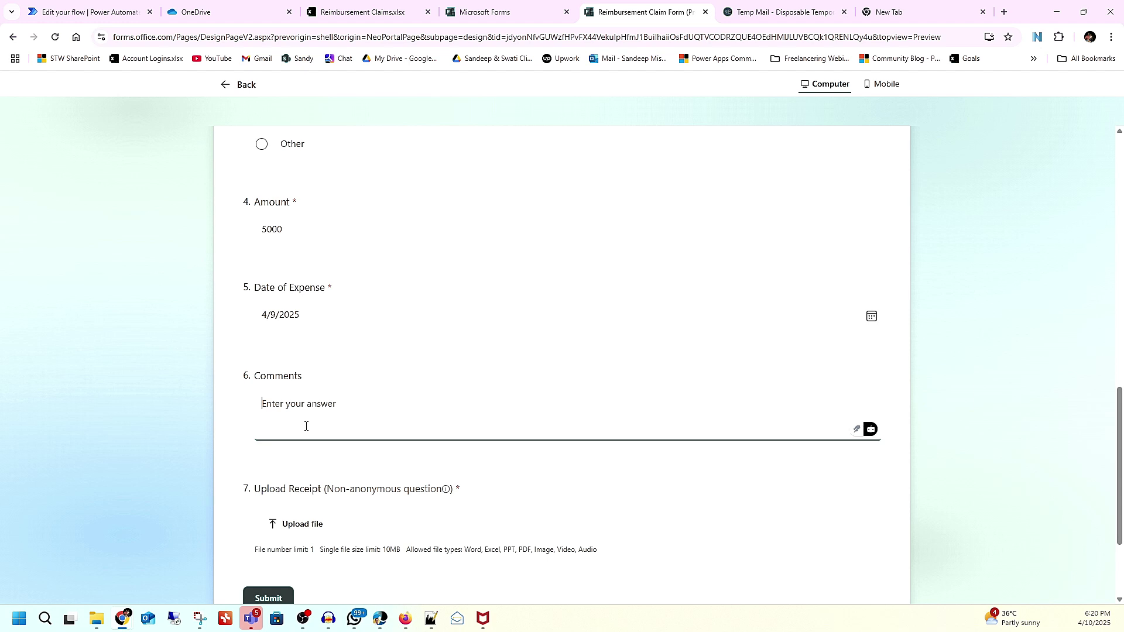
{"action": "type", "text": "I went to mumbai"}
{"action": "left_click", "coordinate": [305, 406]}
{"action": "key", "text": "BackSpace"}
Step: Attach Meeting 295.pdf, submit the claim, and return to the flow's page
{"action": "left_click", "coordinate": [301, 526]}
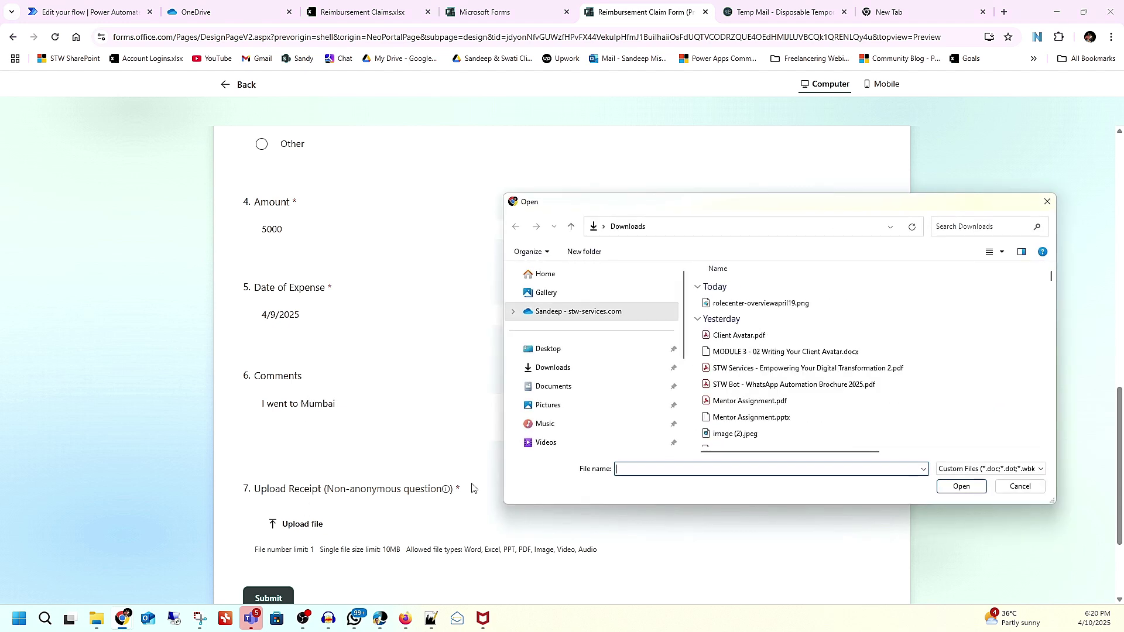
{"action": "scroll", "coordinate": [767, 361], "scroll_direction": "down", "scroll_amount": 3}
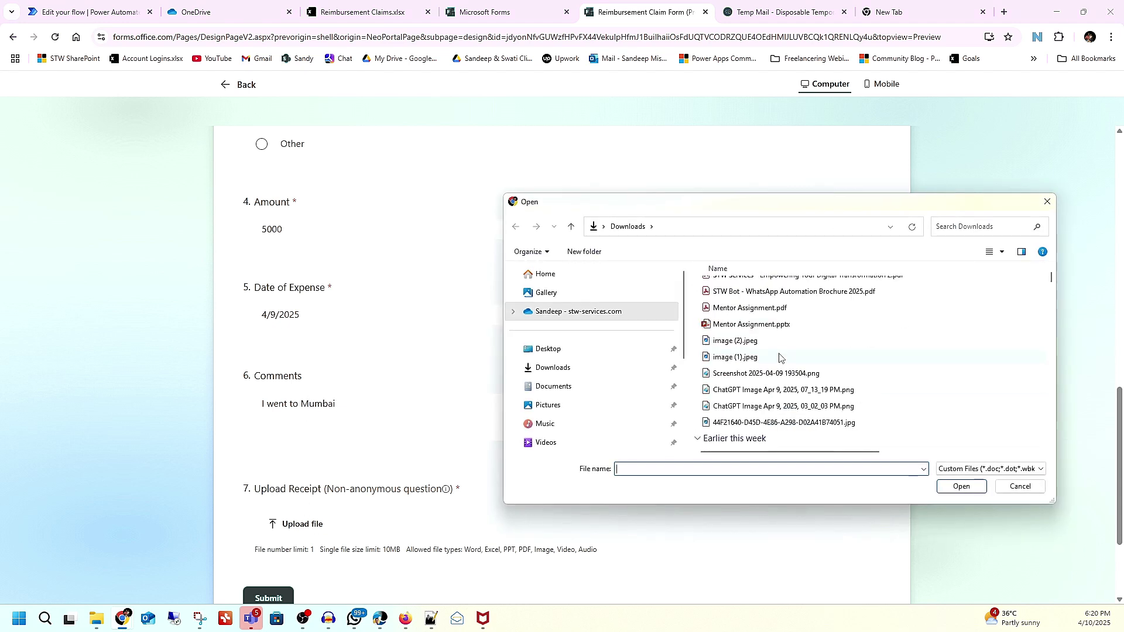
{"action": "scroll", "coordinate": [779, 357], "scroll_direction": "down", "scroll_amount": 3}
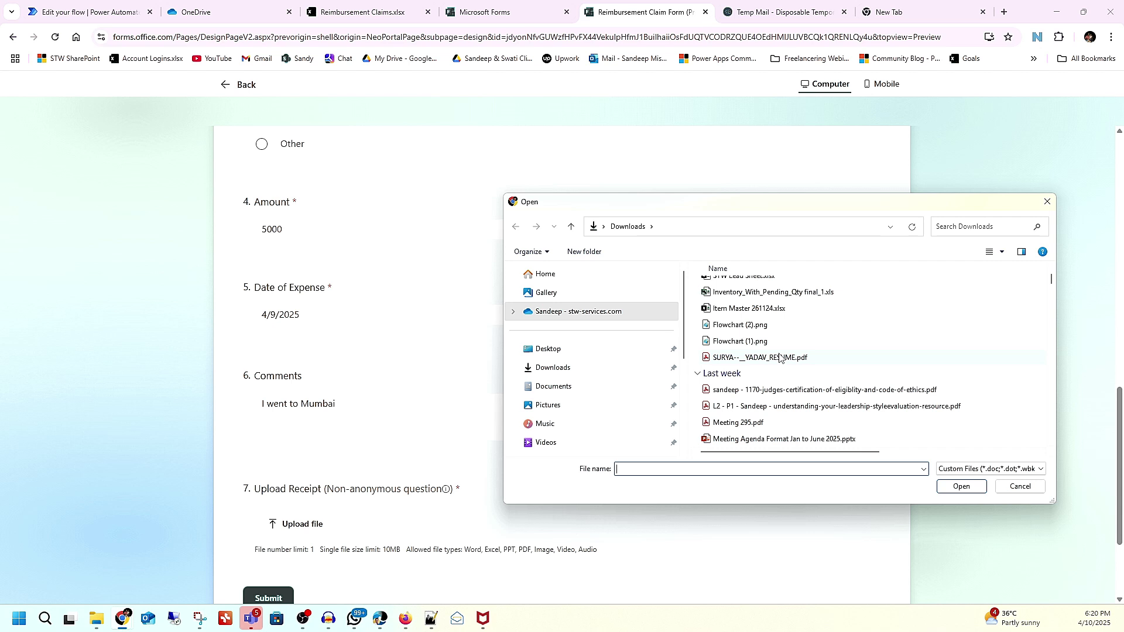
{"action": "scroll", "coordinate": [767, 394], "scroll_direction": "down", "scroll_amount": 3}
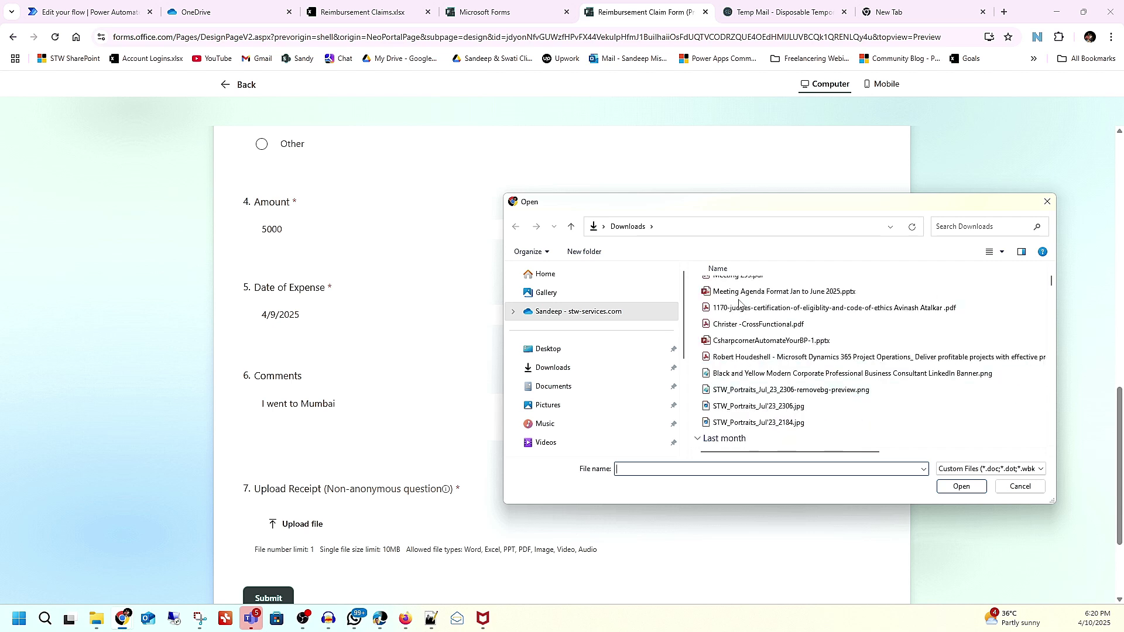
{"action": "left_click", "coordinate": [739, 280]}
{"action": "left_click", "coordinate": [960, 487]}
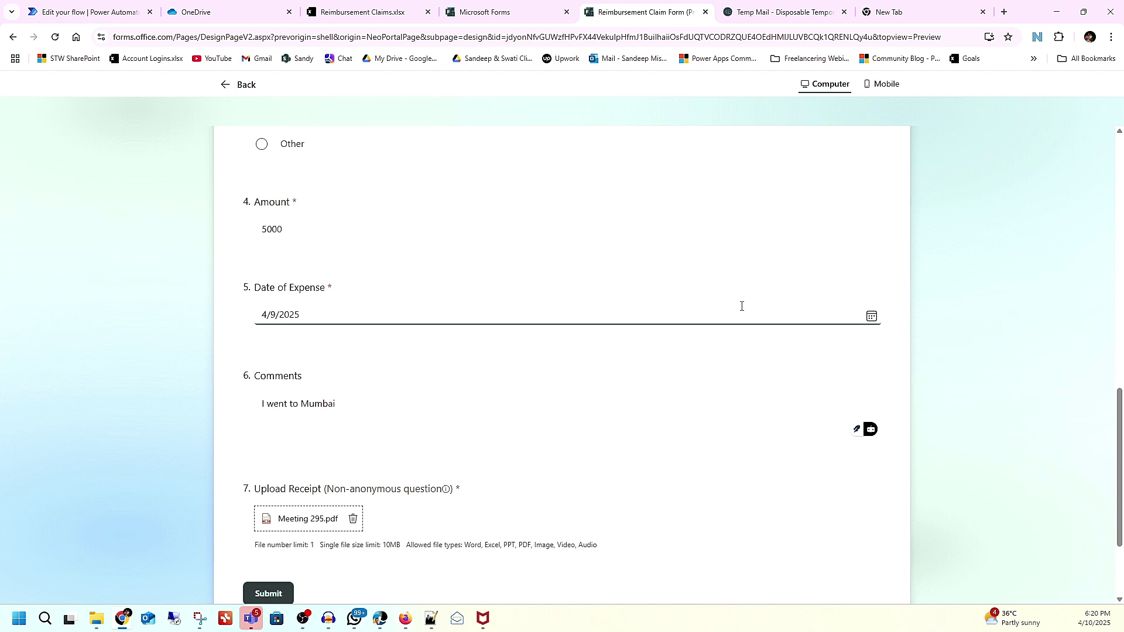
{"action": "left_click", "coordinate": [268, 594]}
{"action": "left_click", "coordinate": [98, 10]}
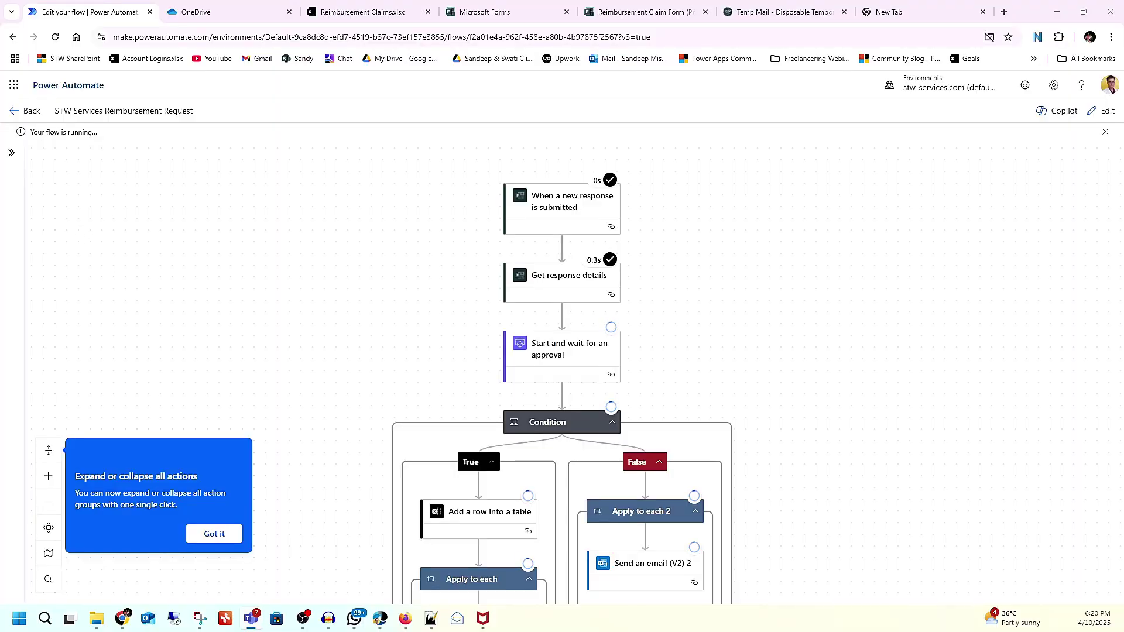
Step: Review the latest Reimbursement Approval Request in the Teams Activity feed, then bring up Outlook
{"action": "key", "text": "alt+Tab"}
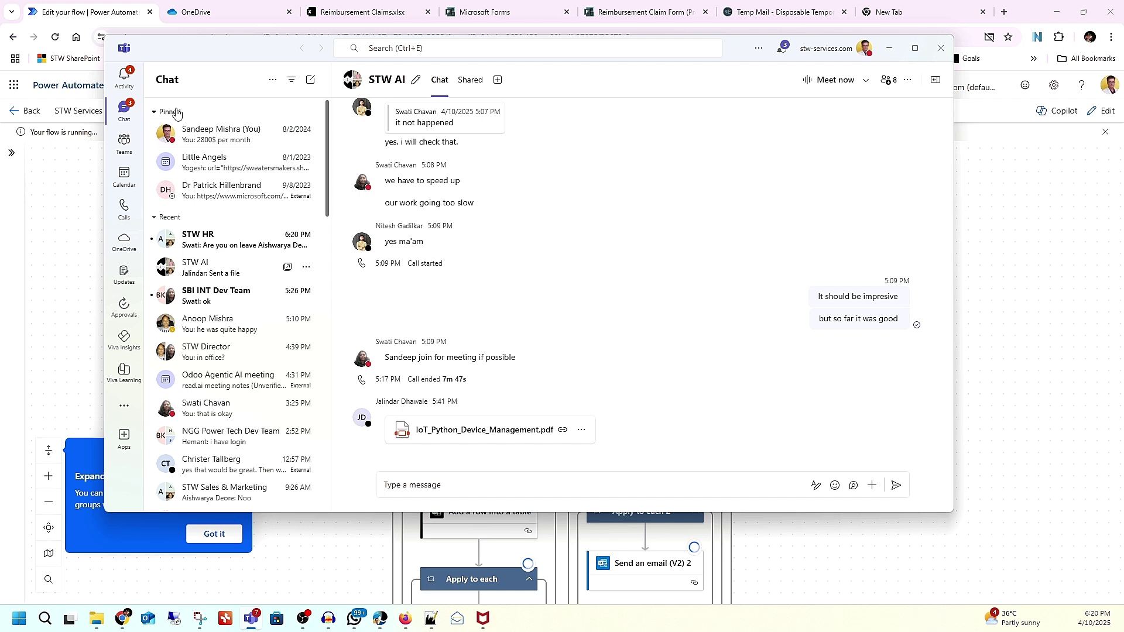
{"action": "left_click", "coordinate": [123, 76]}
{"action": "left_click", "coordinate": [226, 151]}
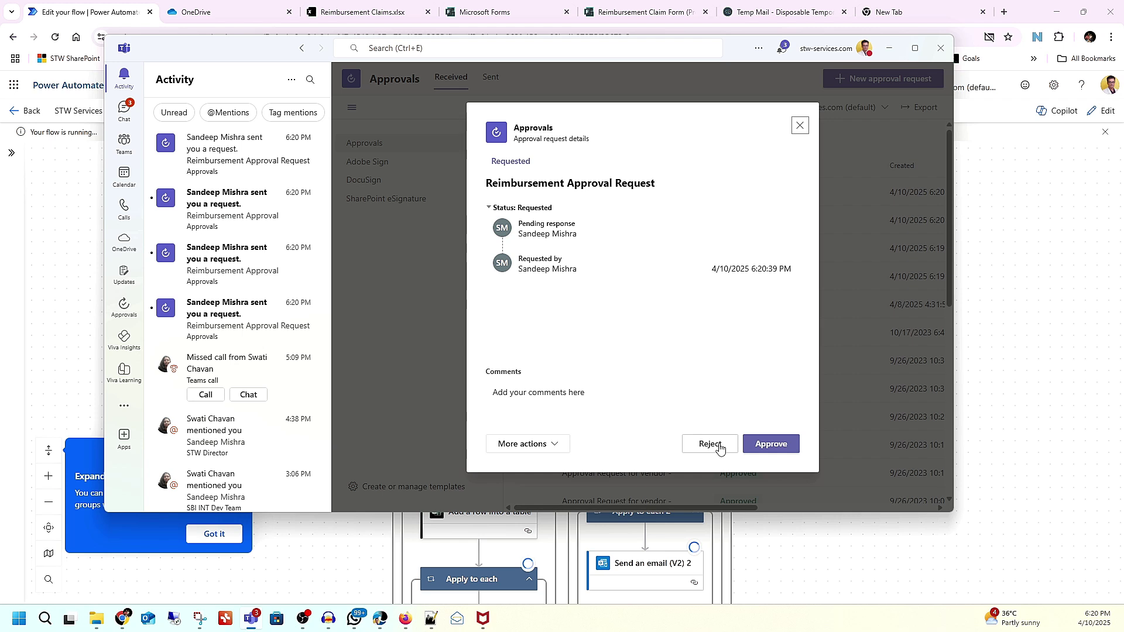
{"action": "left_click", "coordinate": [149, 621]}
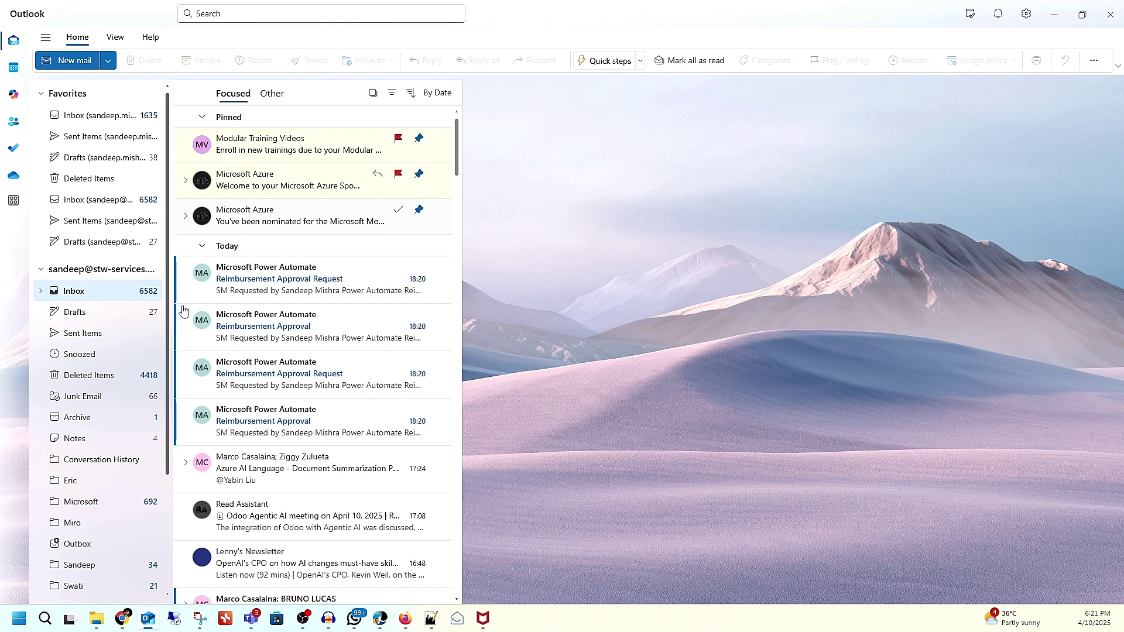
Step: Approve the newest Reimbursement Approval Request email in Outlook with the comment 'Approved'
{"action": "left_click", "coordinate": [269, 293]}
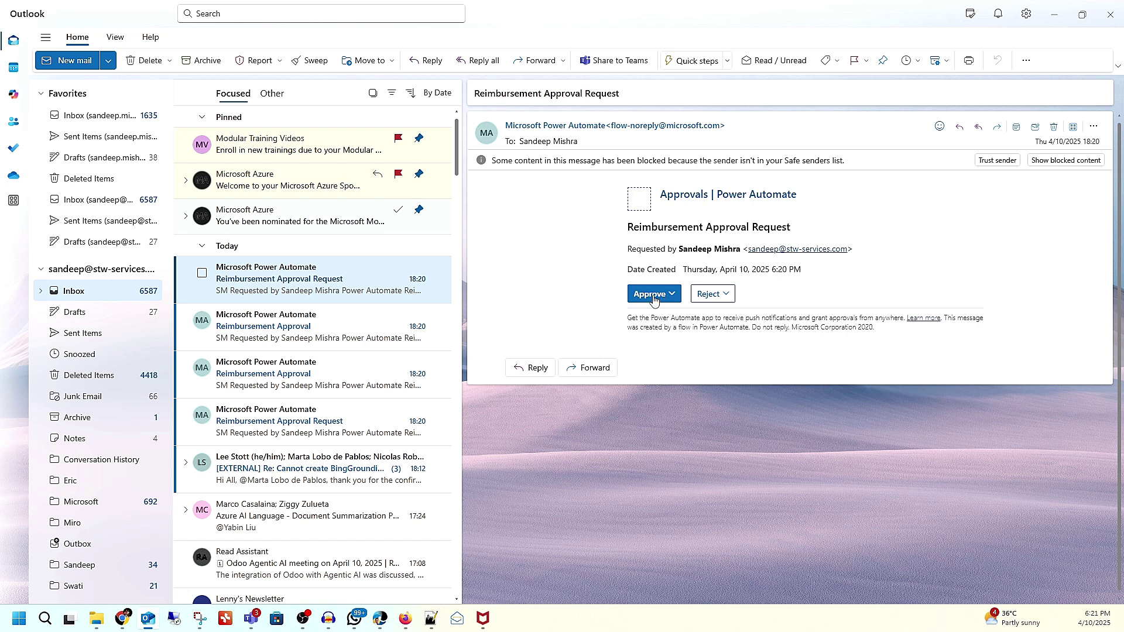
{"action": "left_click", "coordinate": [653, 296]}
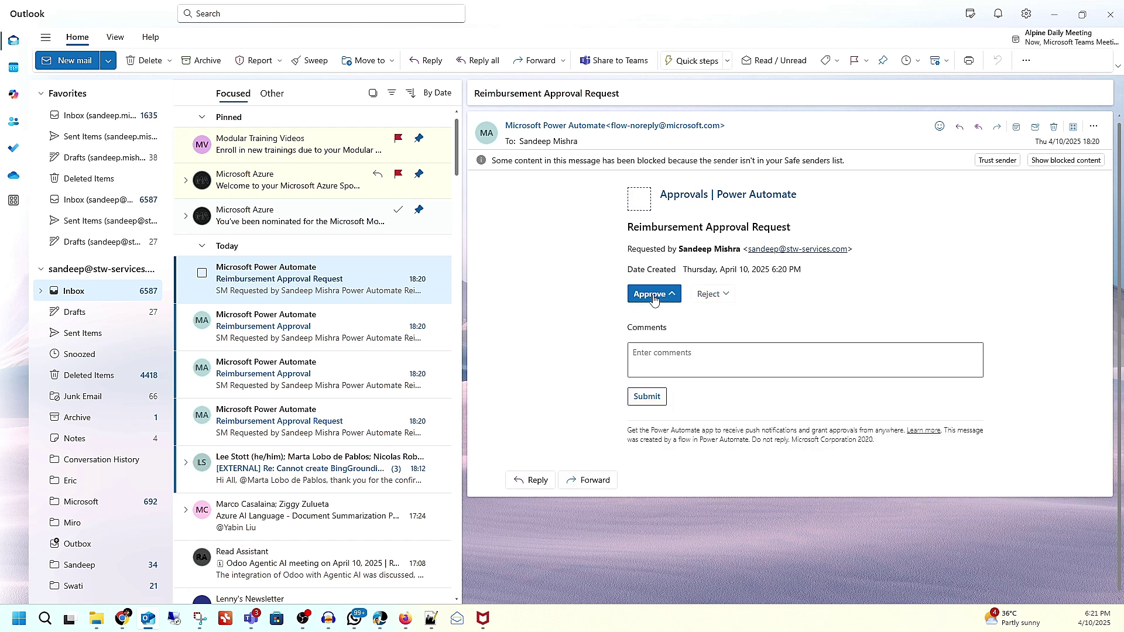
{"action": "left_click", "coordinate": [662, 366]}
{"action": "type", "text": "Approe"}
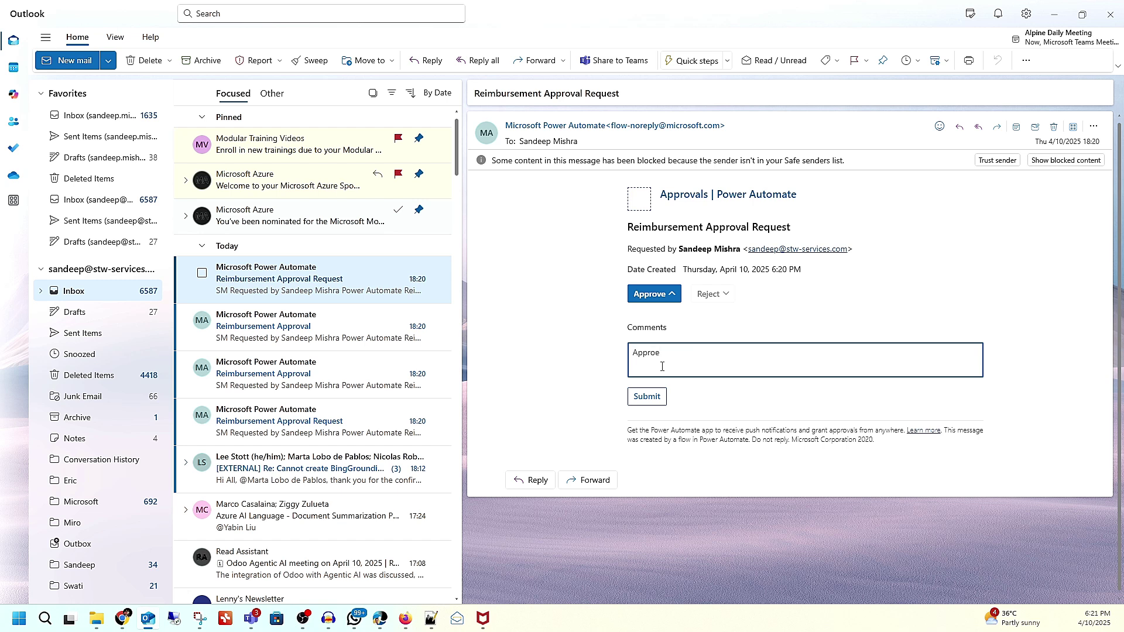
{"action": "left_click", "coordinate": [647, 397]}
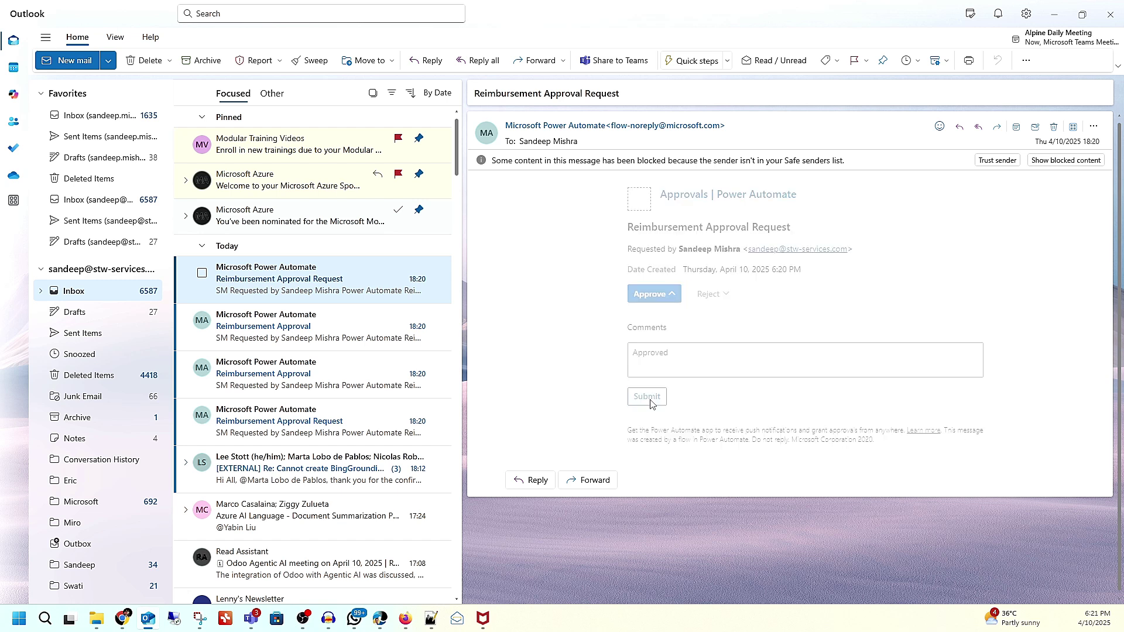
{"action": "key", "text": "alt+Tab"}
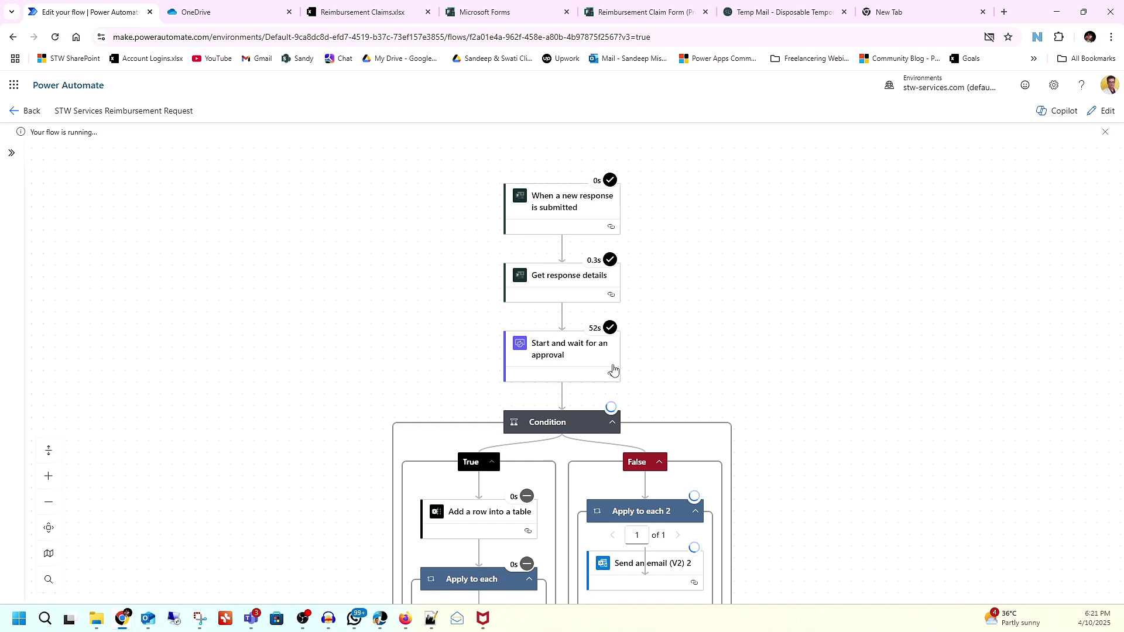
Step: Inspect the Condition's run results showing the False branch, then reopen the flow for editing
{"action": "scroll", "coordinate": [644, 334], "scroll_direction": "down", "scroll_amount": 1}
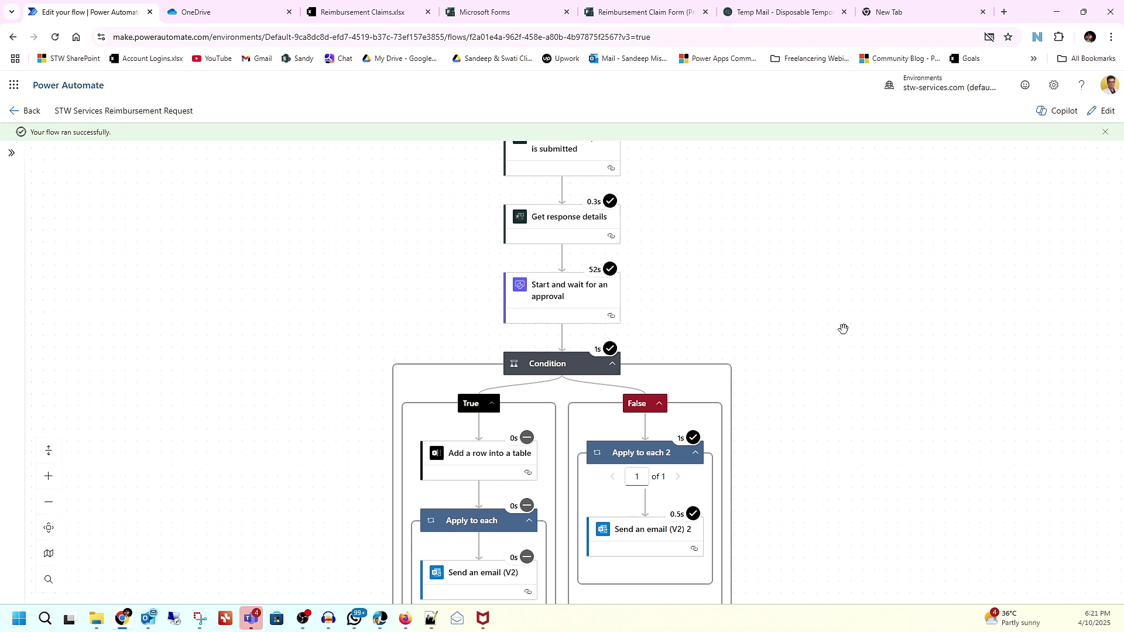
{"action": "scroll", "coordinate": [843, 328], "scroll_direction": "down", "scroll_amount": 1}
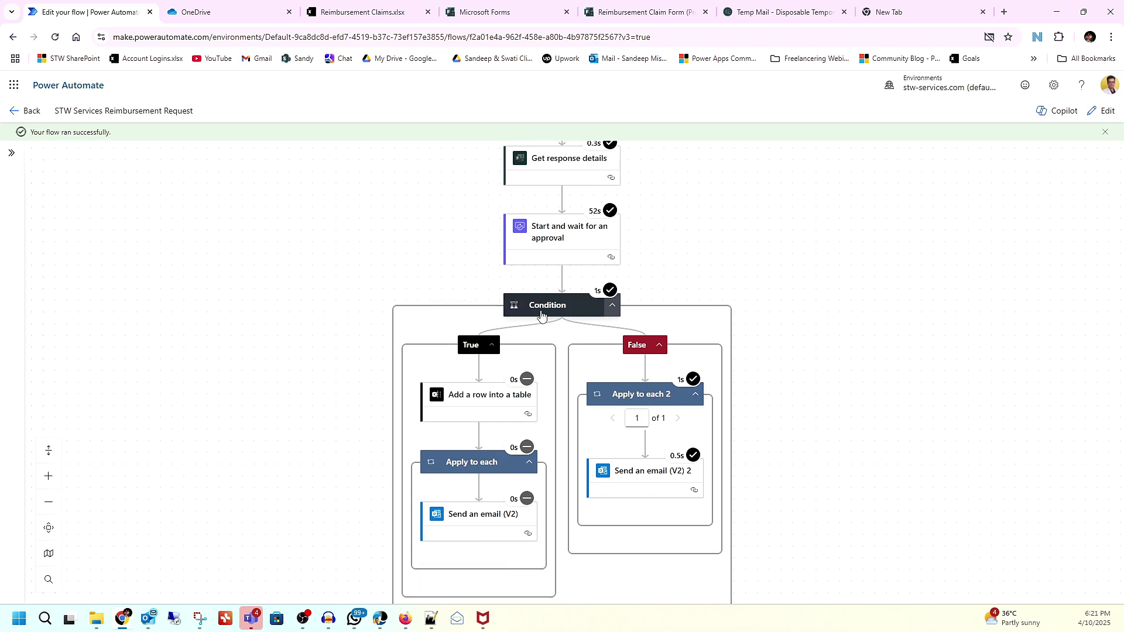
{"action": "left_click", "coordinate": [541, 315]}
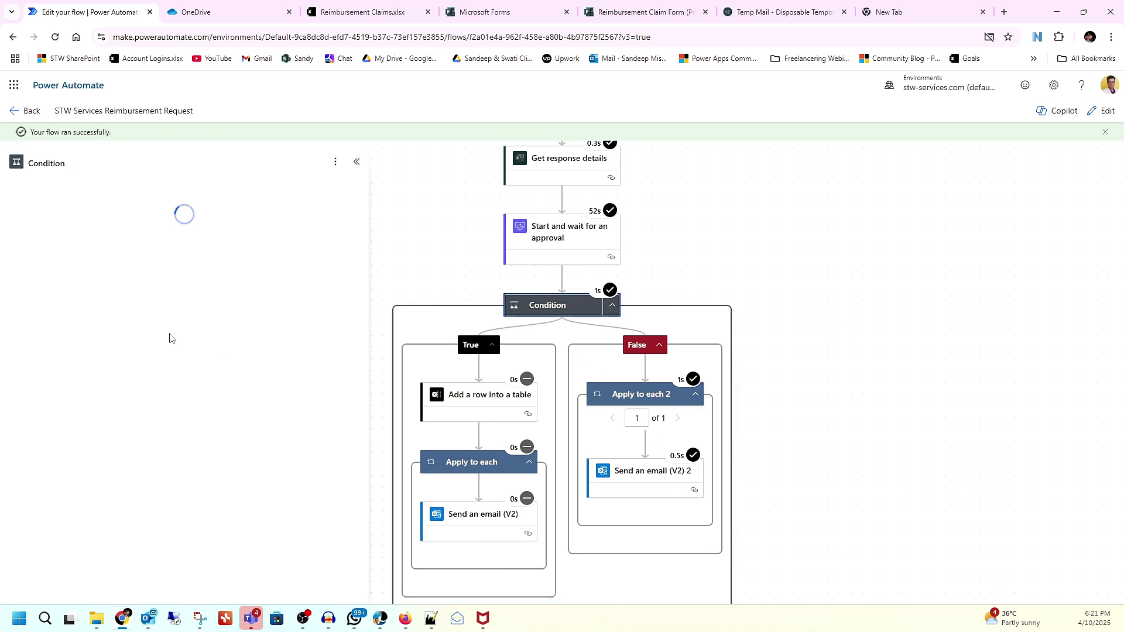
{"action": "scroll", "coordinate": [169, 338], "scroll_direction": "down", "scroll_amount": 1}
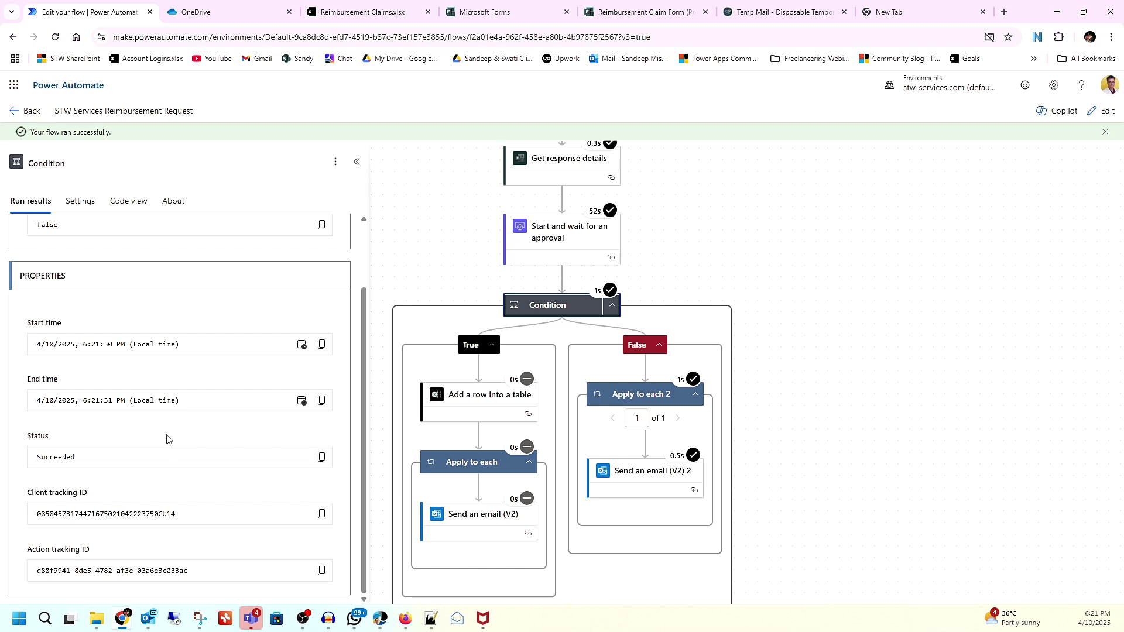
{"action": "left_click", "coordinate": [1102, 110]}
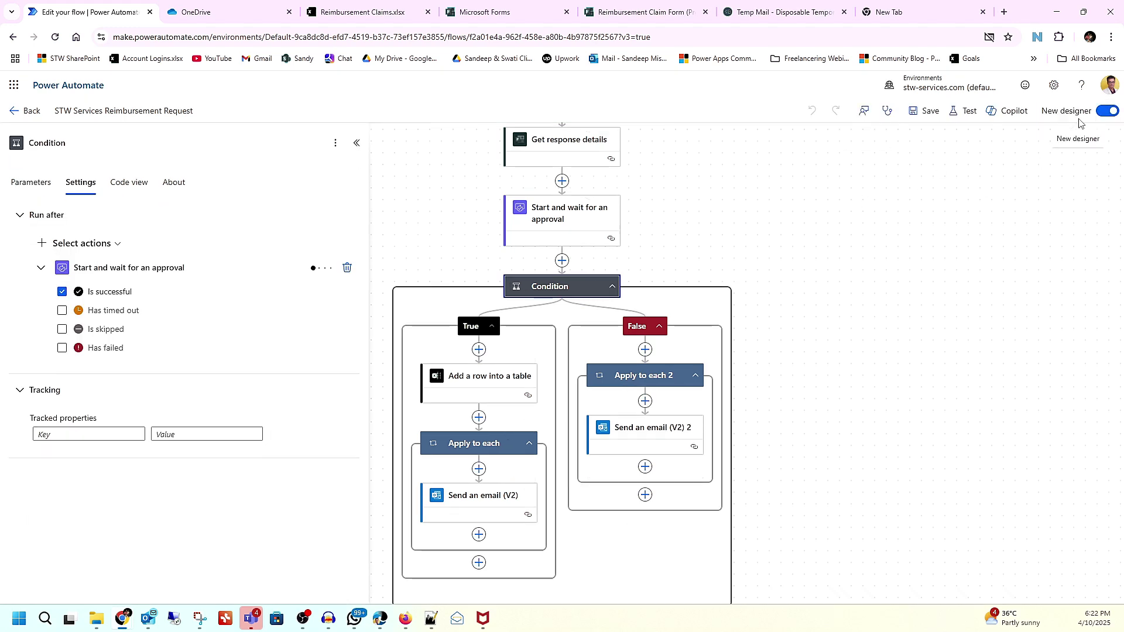
Step: Inspect the Condition's code view and its run-after settings for the approval step
{"action": "left_click", "coordinate": [130, 183]}
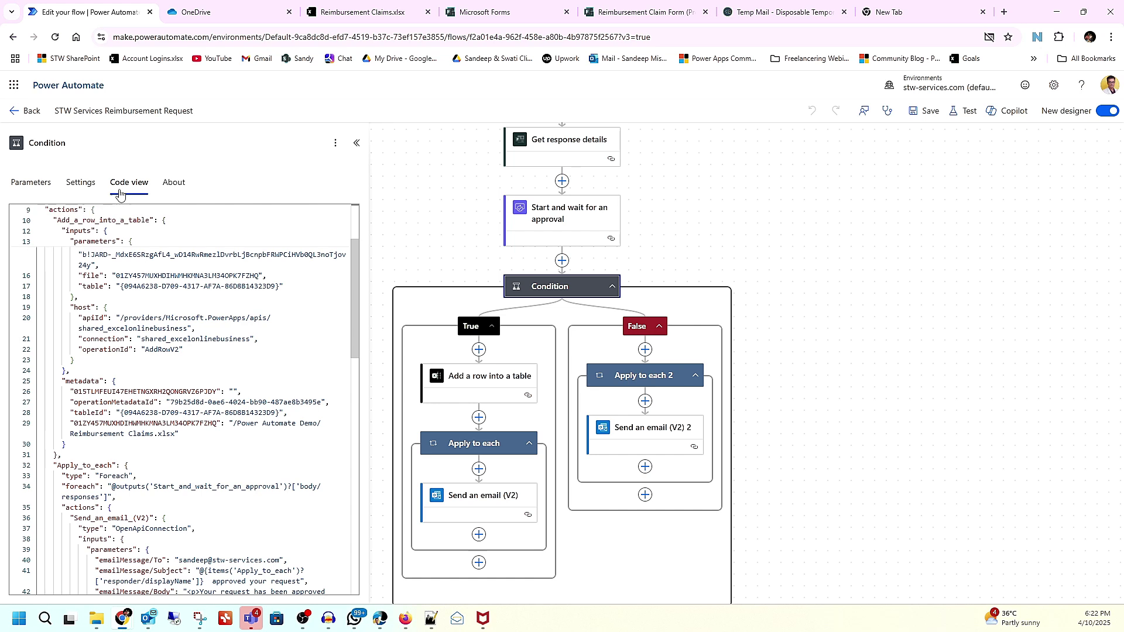
{"action": "scroll", "coordinate": [206, 399], "scroll_direction": "down", "scroll_amount": 3}
{"action": "scroll", "coordinate": [206, 399], "scroll_direction": "down", "scroll_amount": 7}
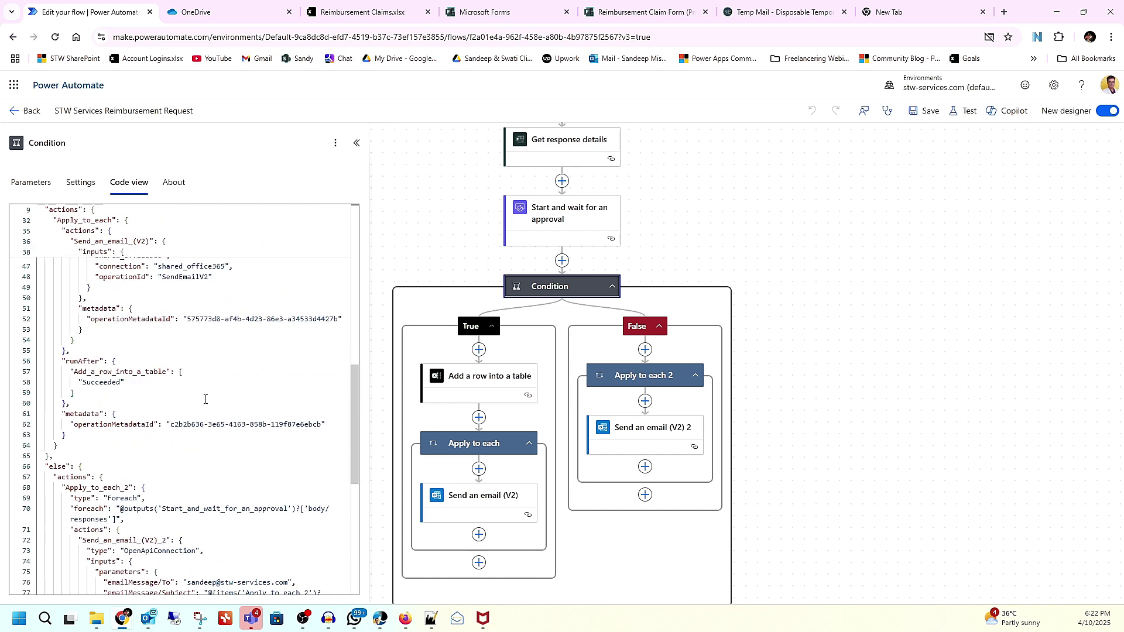
{"action": "left_click", "coordinate": [80, 183]}
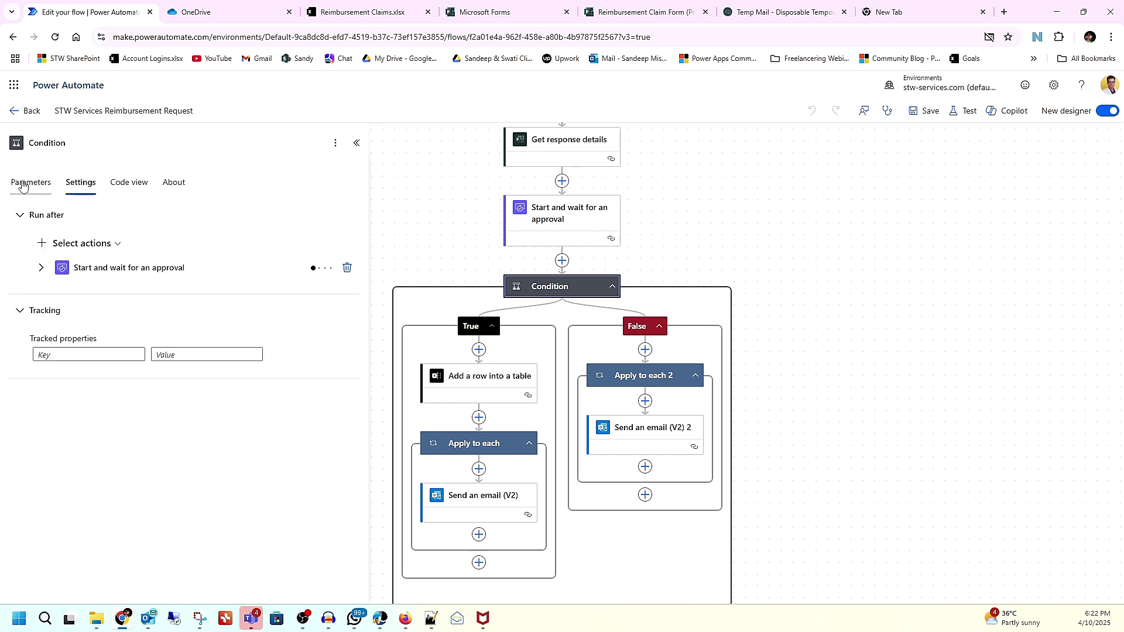
{"action": "left_click", "coordinate": [41, 267]}
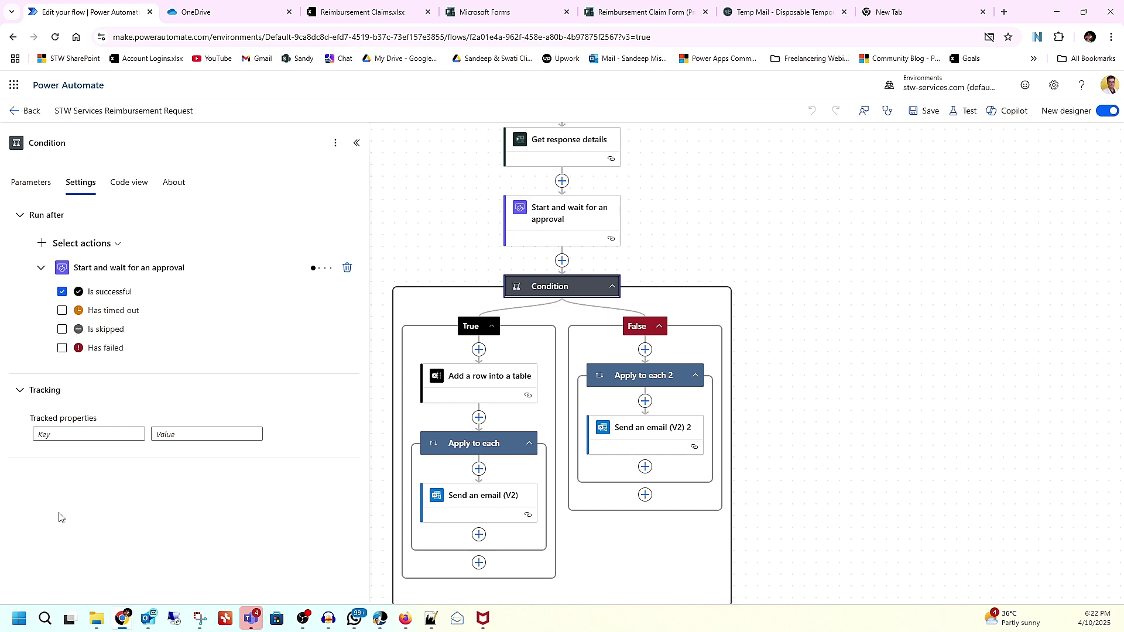
Step: Change the Condition operator from 'is equal to' to 'contains' and save the flow
{"action": "left_click", "coordinate": [20, 182]}
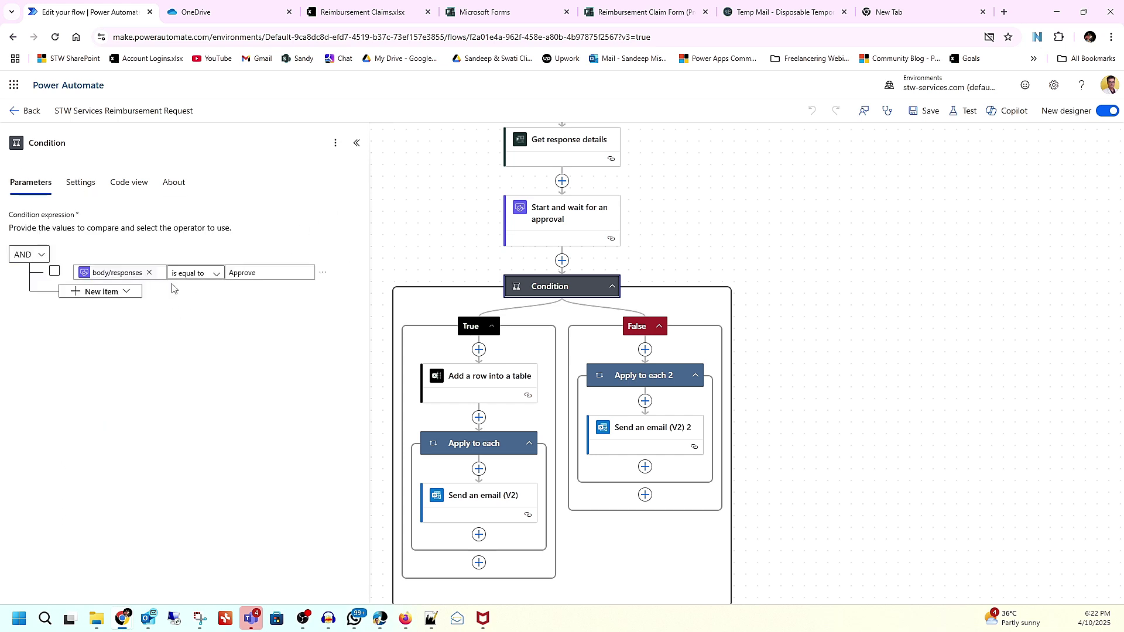
{"action": "left_click", "coordinate": [217, 274]}
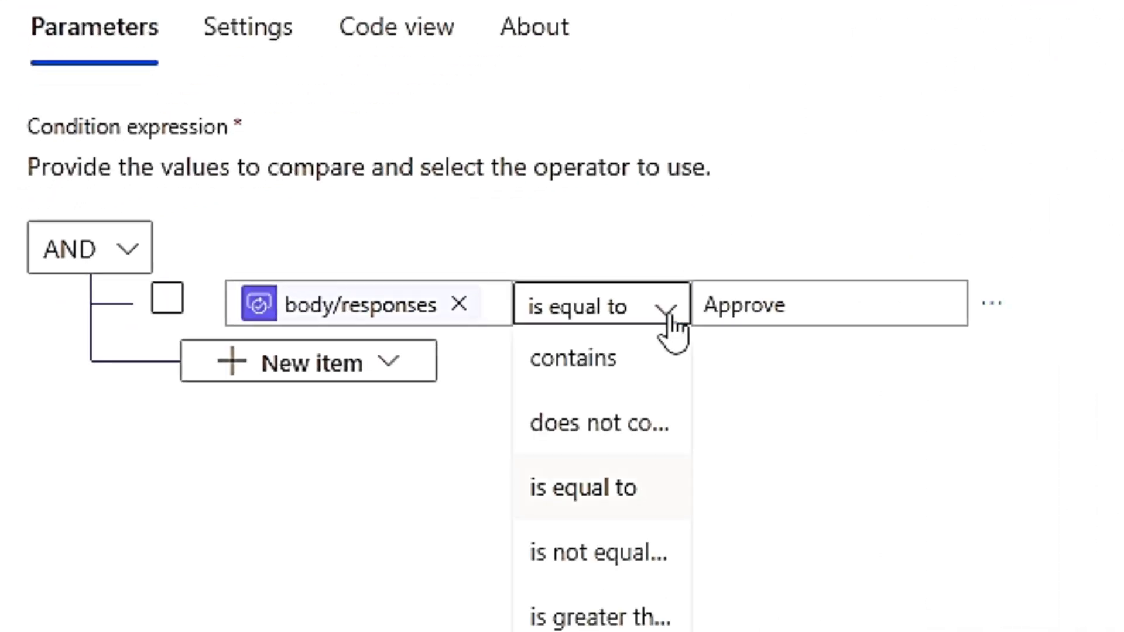
{"action": "left_click", "coordinate": [637, 369]}
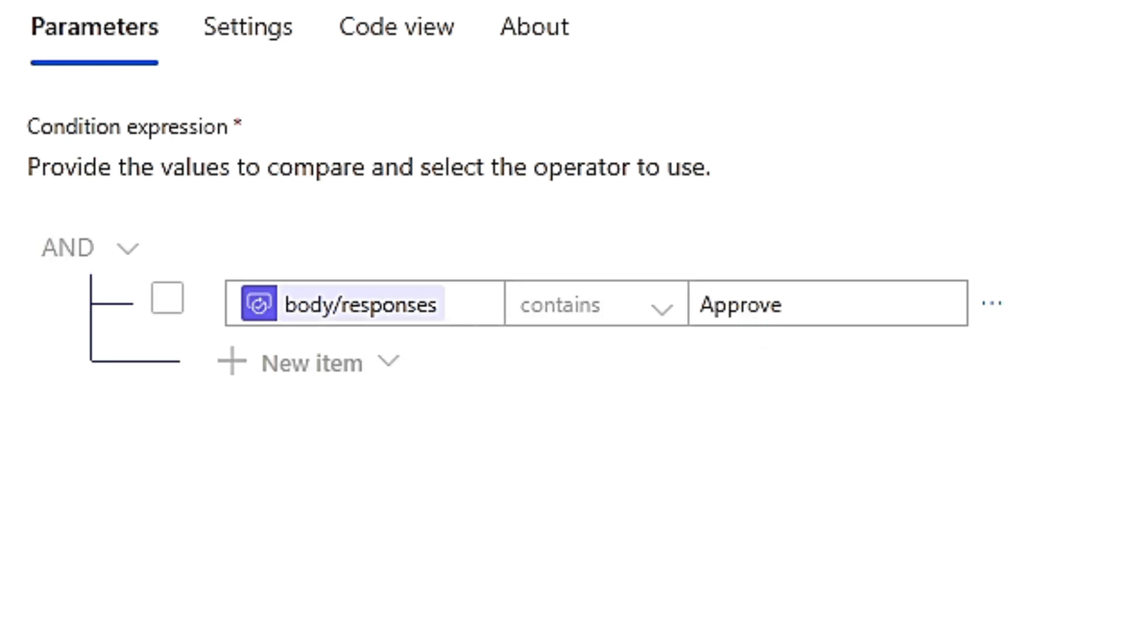
{"action": "left_click", "coordinate": [928, 111]}
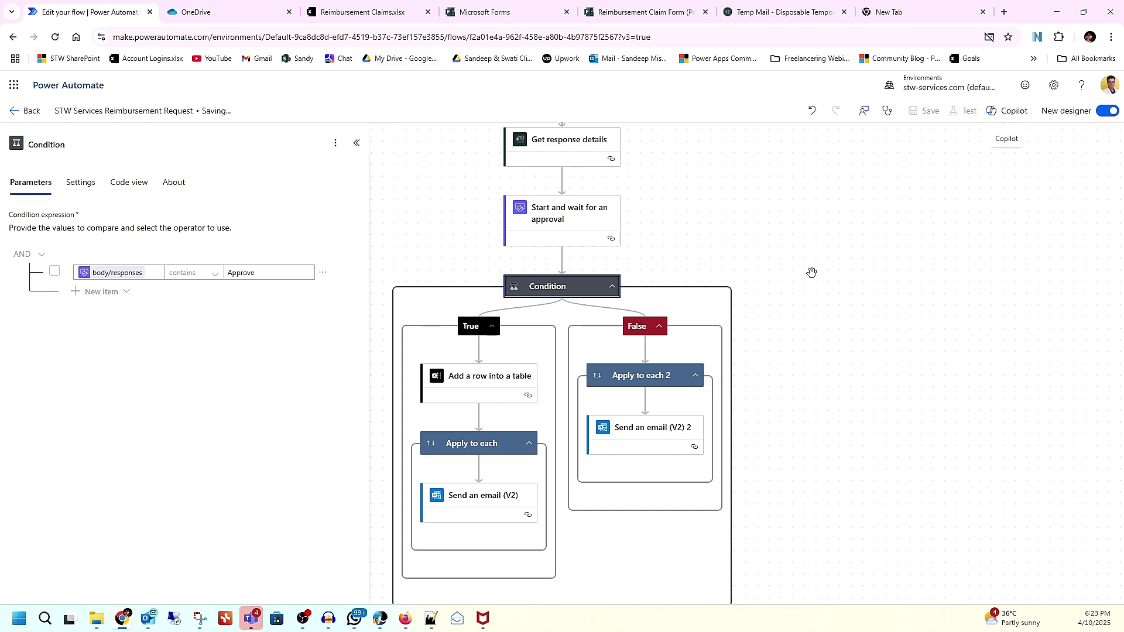
Step: Run an automatic flow test reusing the recently used Running trigger
{"action": "left_click", "coordinate": [966, 111]}
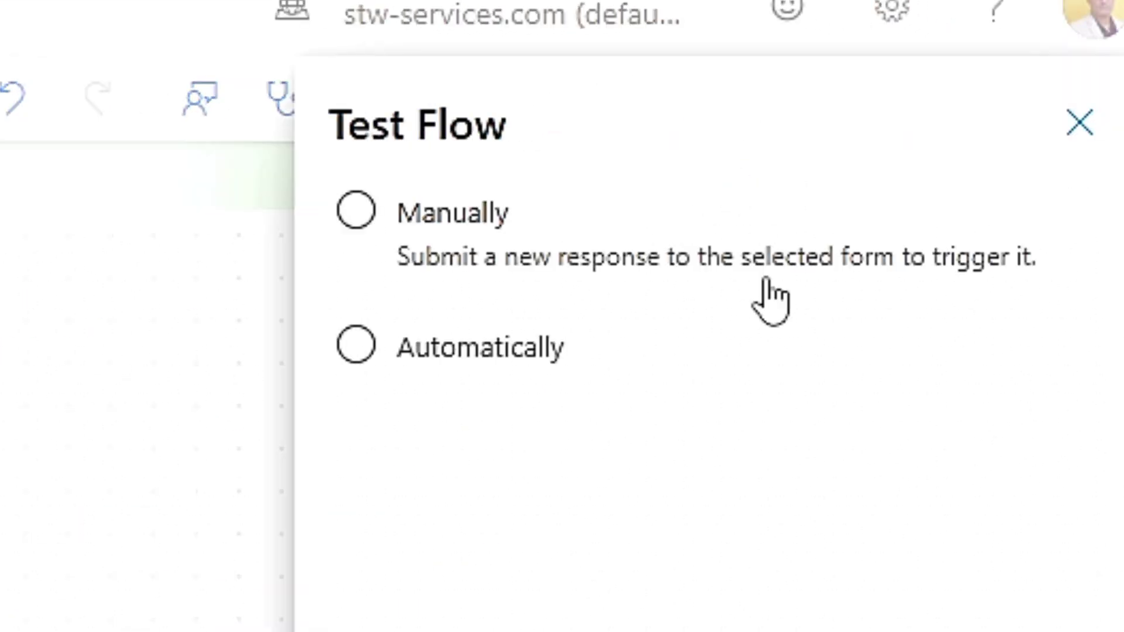
{"action": "left_click", "coordinate": [432, 248]}
{"action": "left_click", "coordinate": [445, 346]}
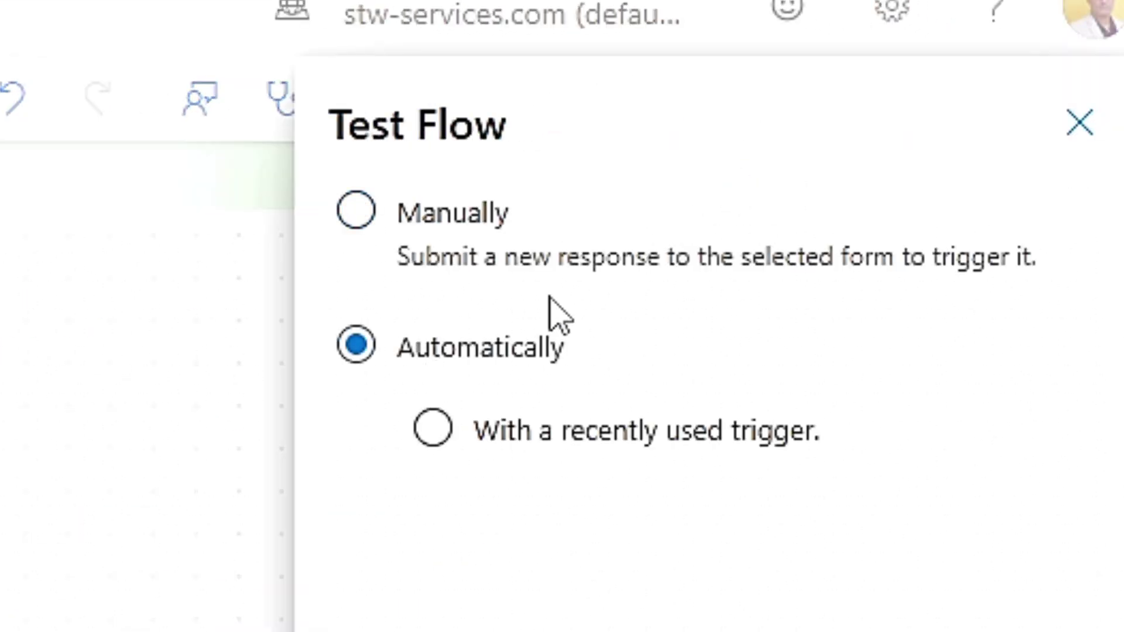
{"action": "left_click", "coordinate": [526, 435]}
{"action": "left_click", "coordinate": [386, 626]}
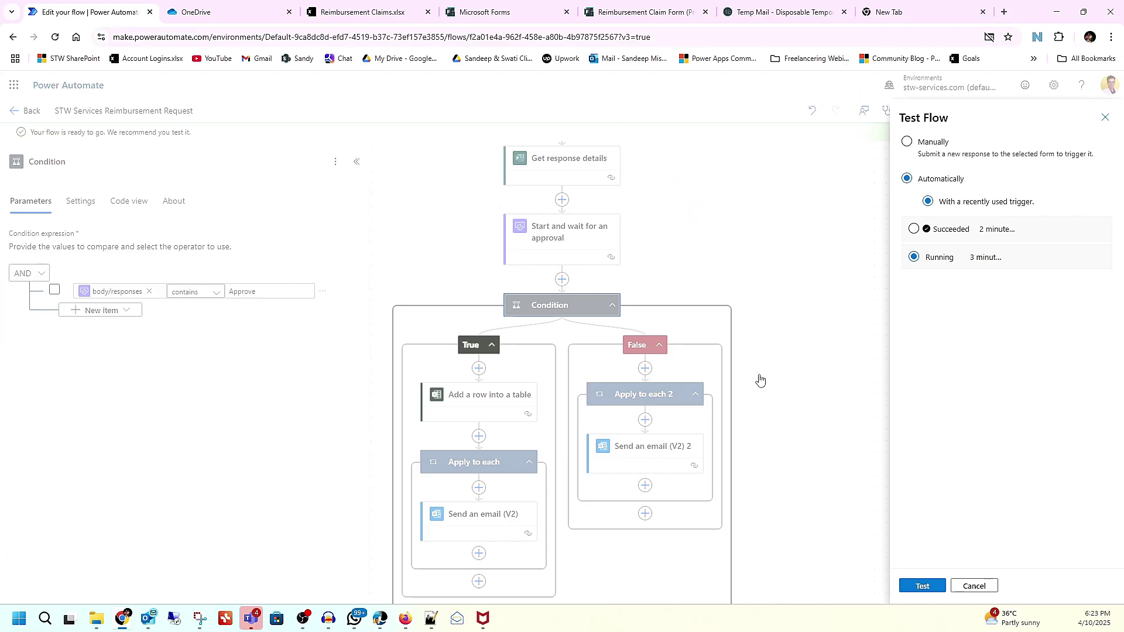
{"action": "left_click", "coordinate": [929, 587]}
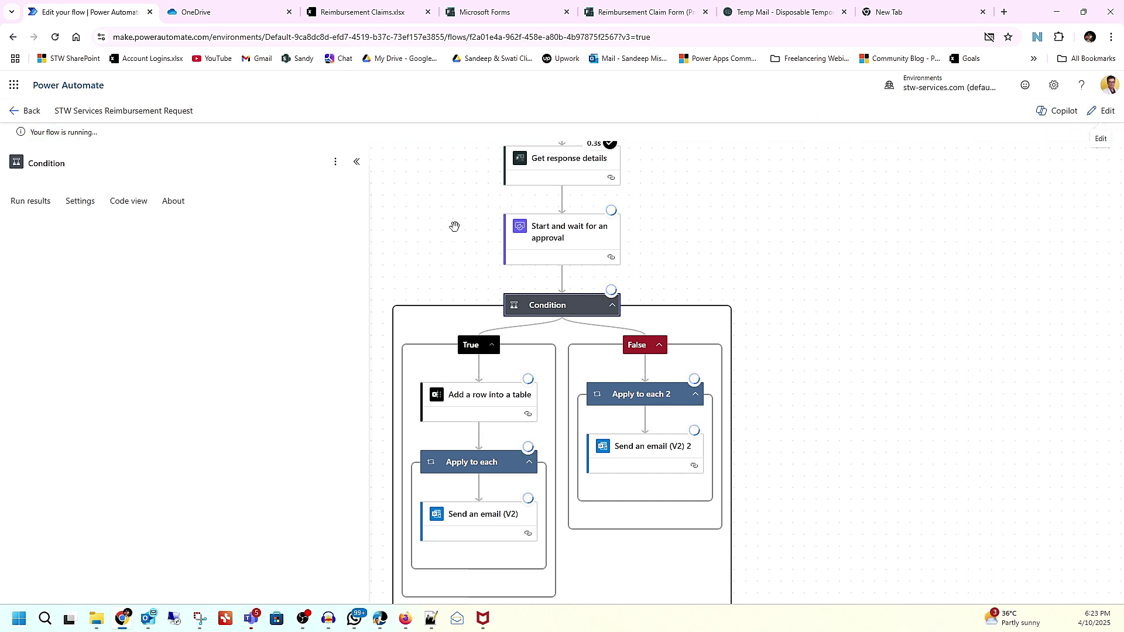
Step: Approve the Reimbursement Approval Request in Teams, then reopen and approve the newest one
{"action": "left_click", "coordinate": [263, 623]}
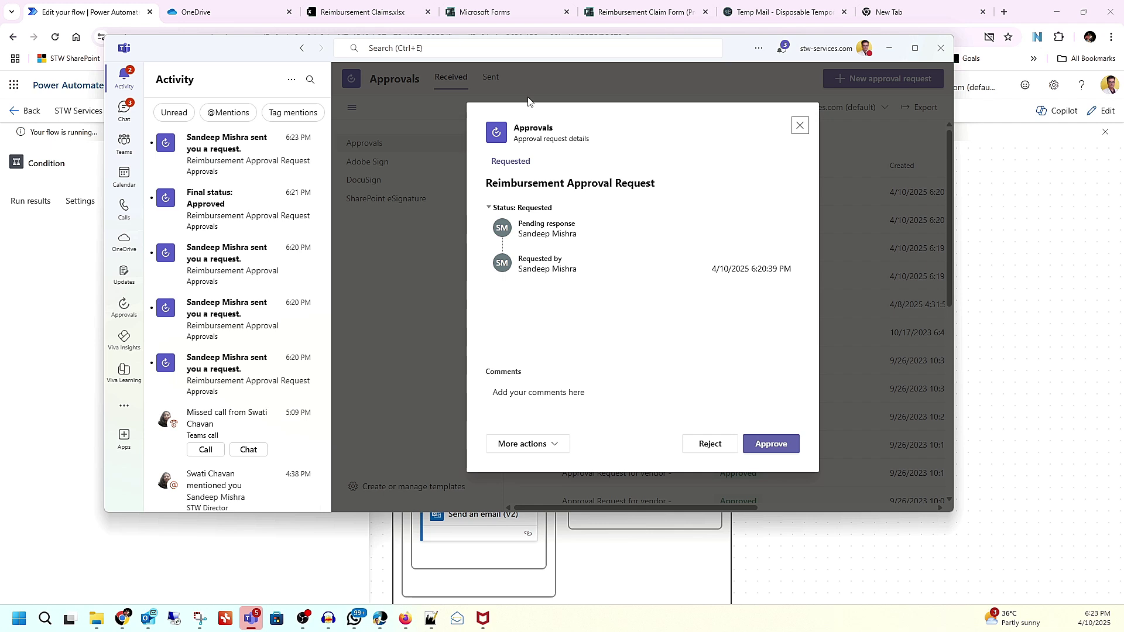
{"action": "left_click", "coordinate": [773, 447]}
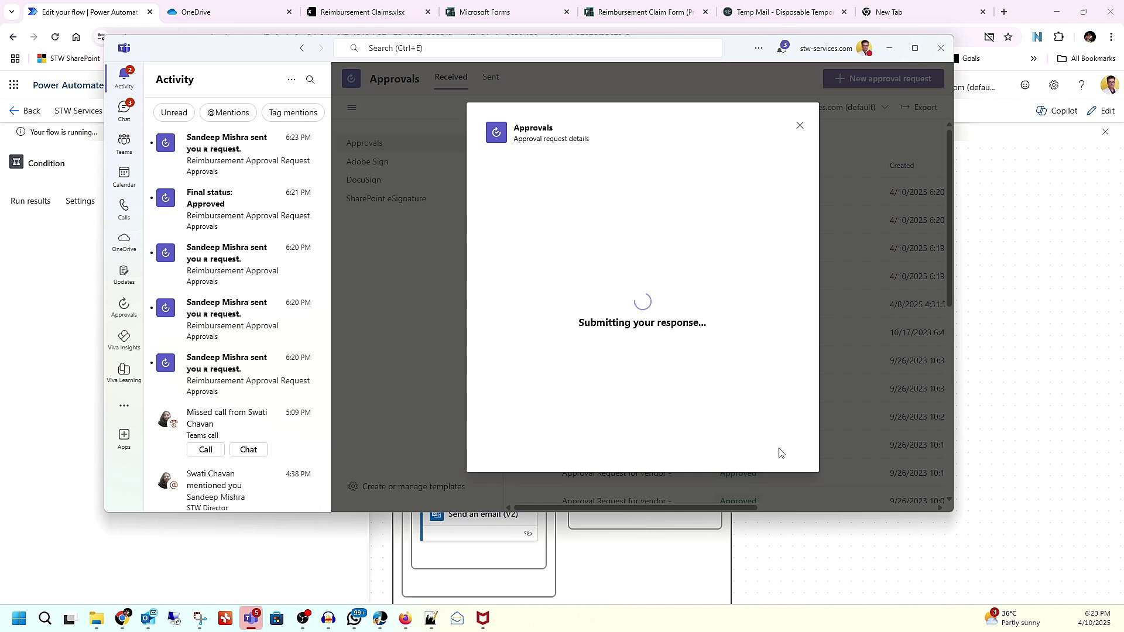
{"action": "left_click", "coordinate": [275, 164]}
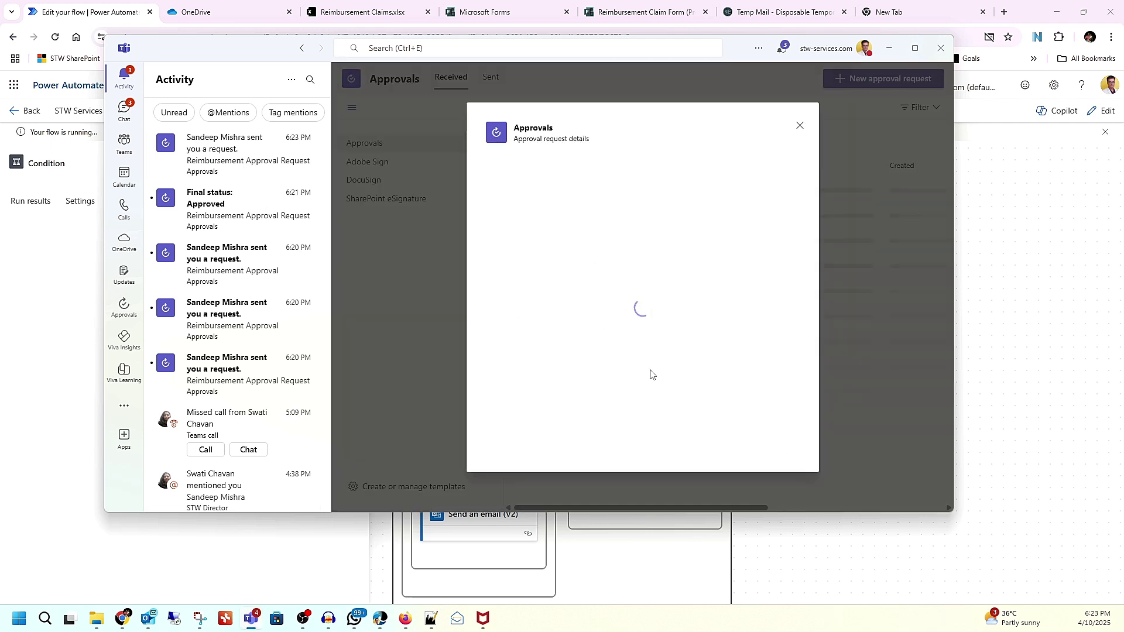
{"action": "left_click", "coordinate": [769, 446]}
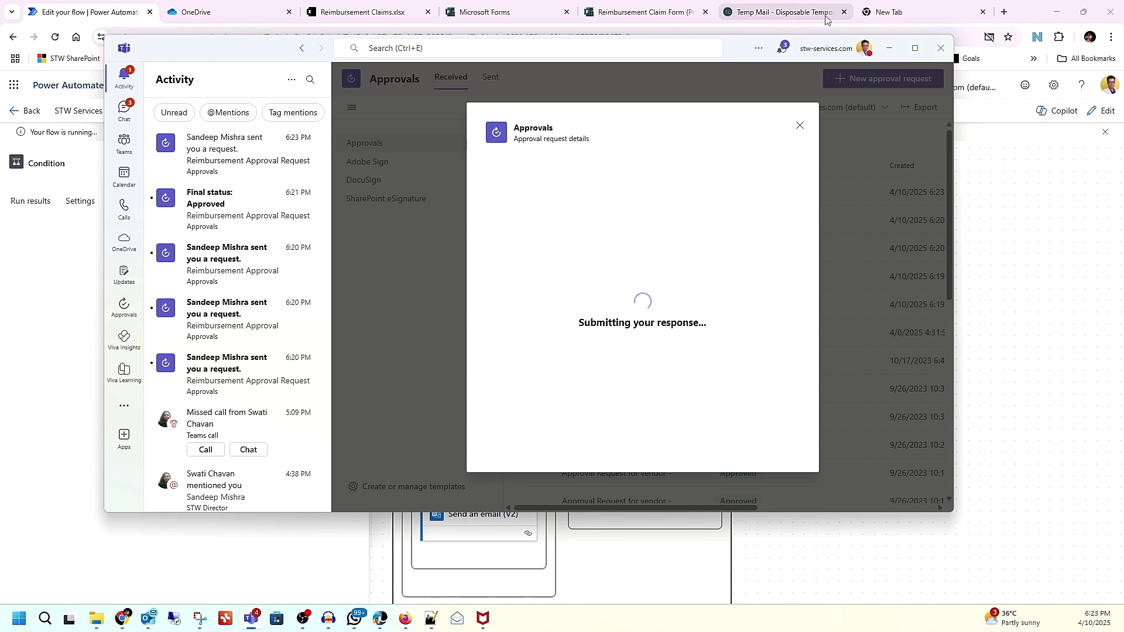